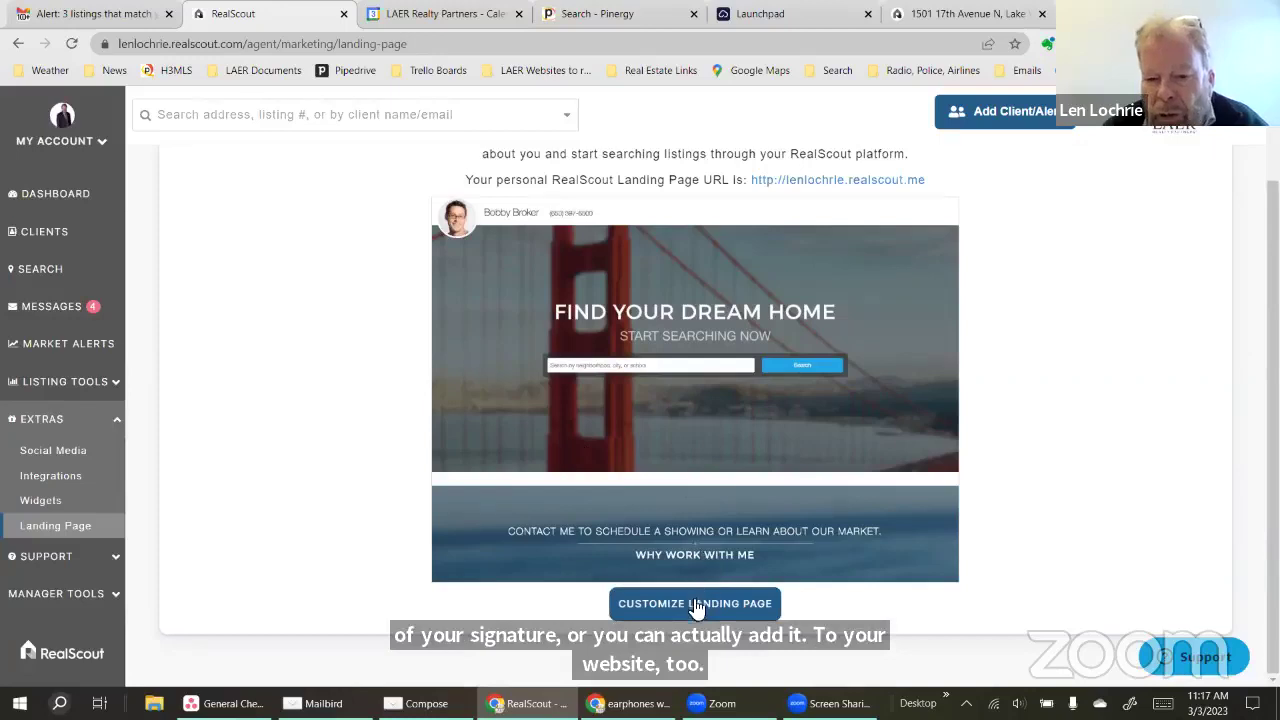
# Preview the personal landing page's listings and home search in a new tab, then return to settings
pyautogui.click(818, 182)
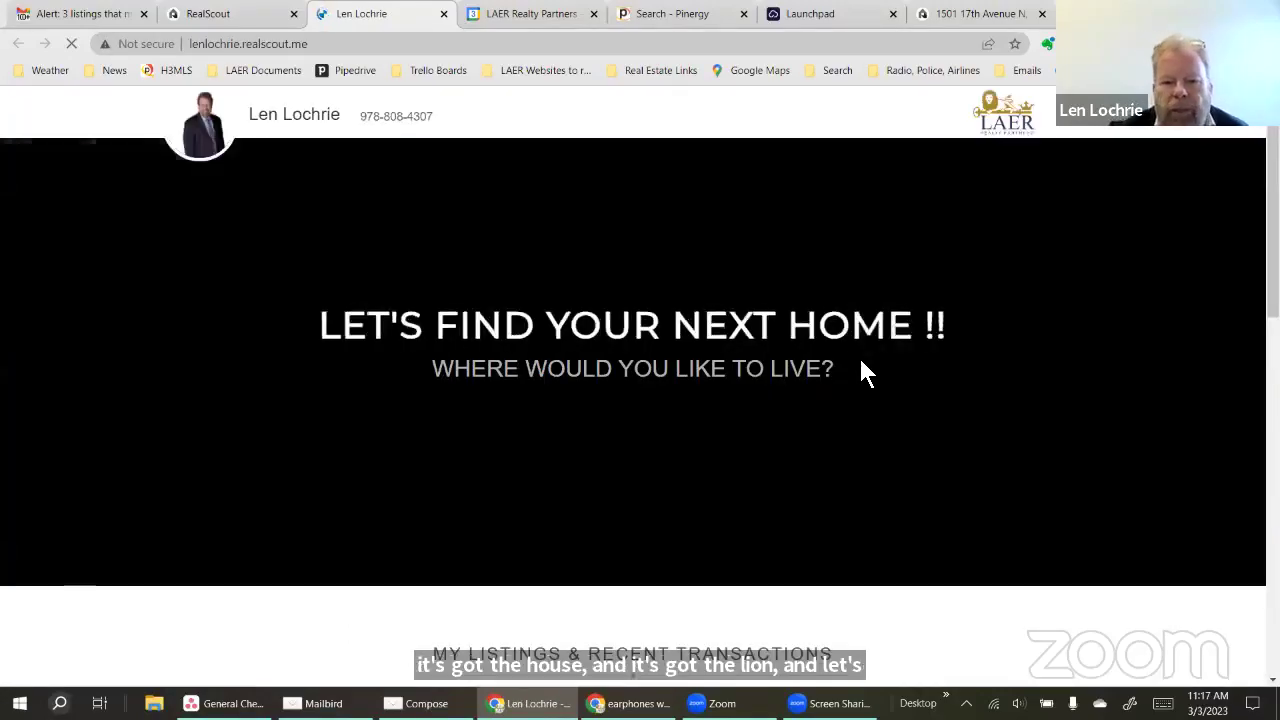
pyautogui.scroll(-2, 892, 369)
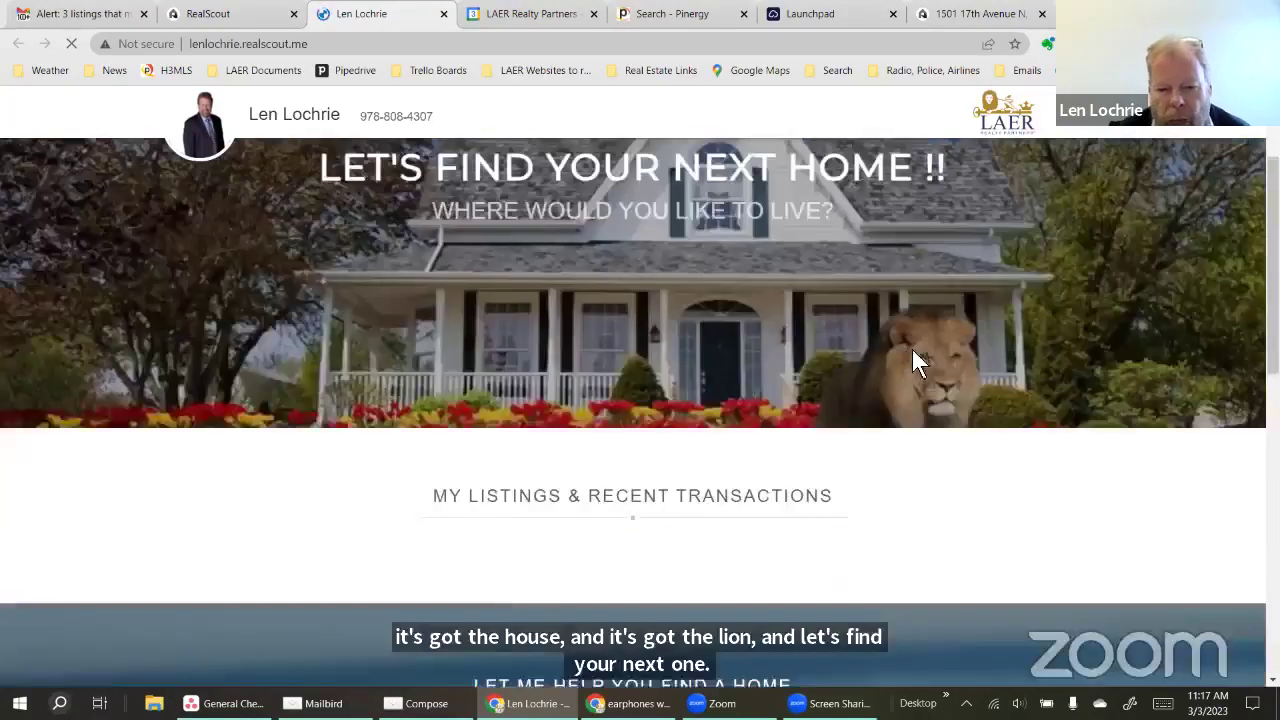
pyautogui.scroll(-2, 934, 365)
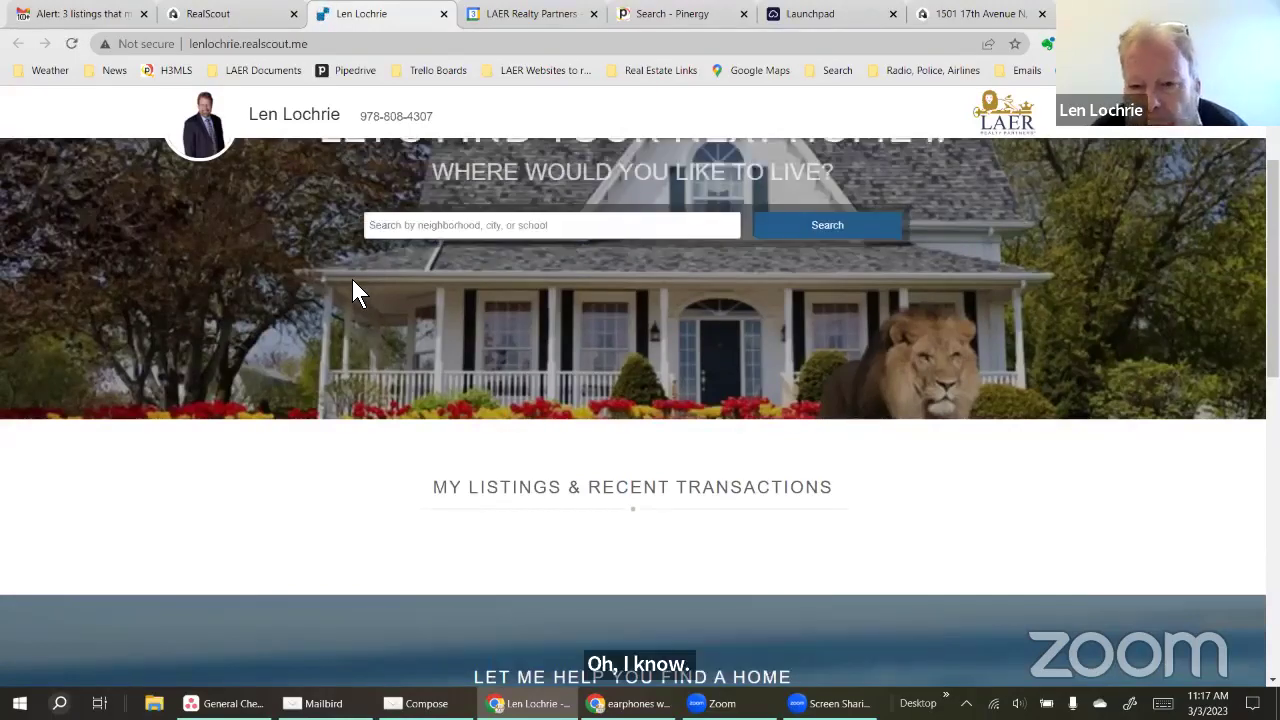
pyautogui.scroll(-2, 974, 429)
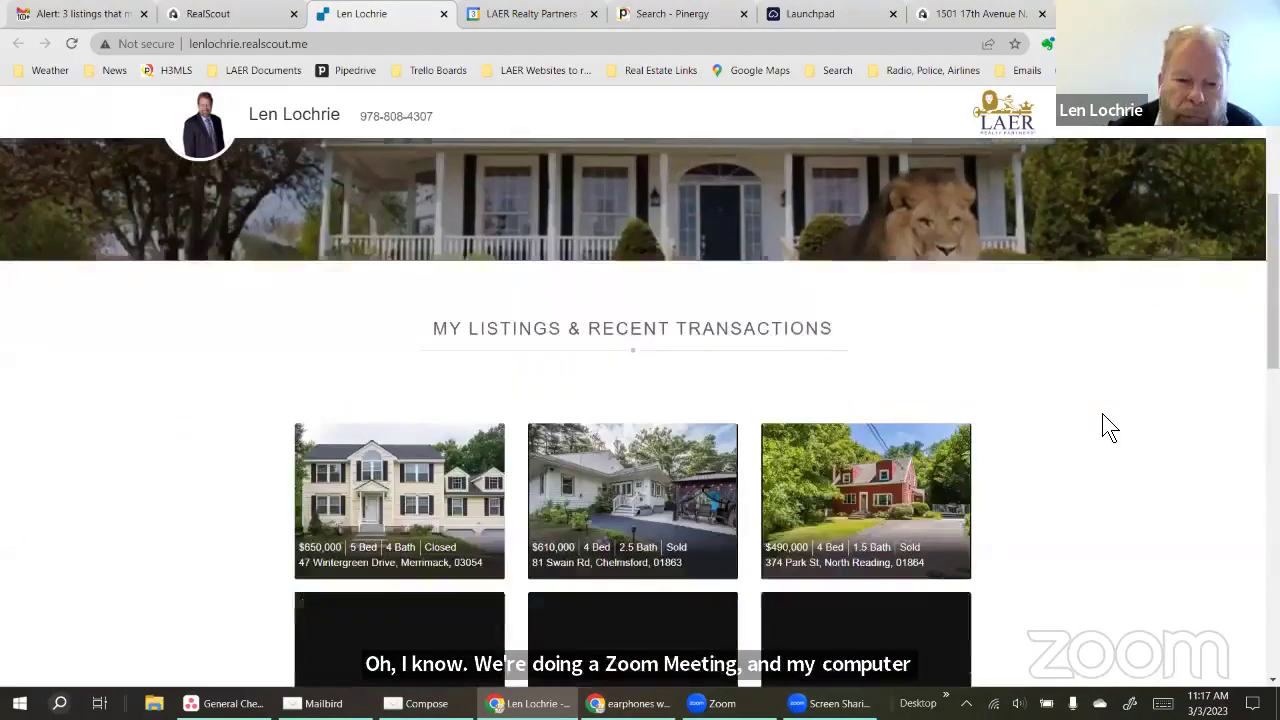
pyautogui.scroll(-1, 1110, 435)
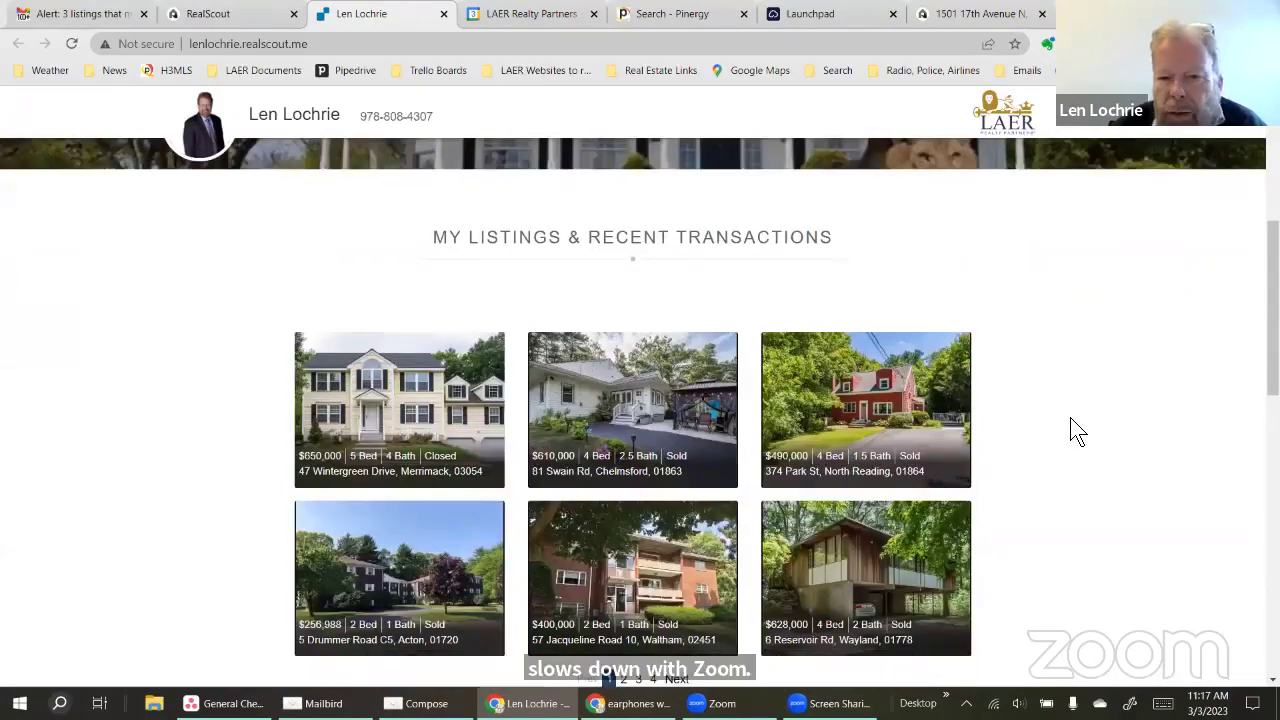
pyautogui.scroll(-1, 1072, 430)
pyautogui.scroll(6, 1069, 429)
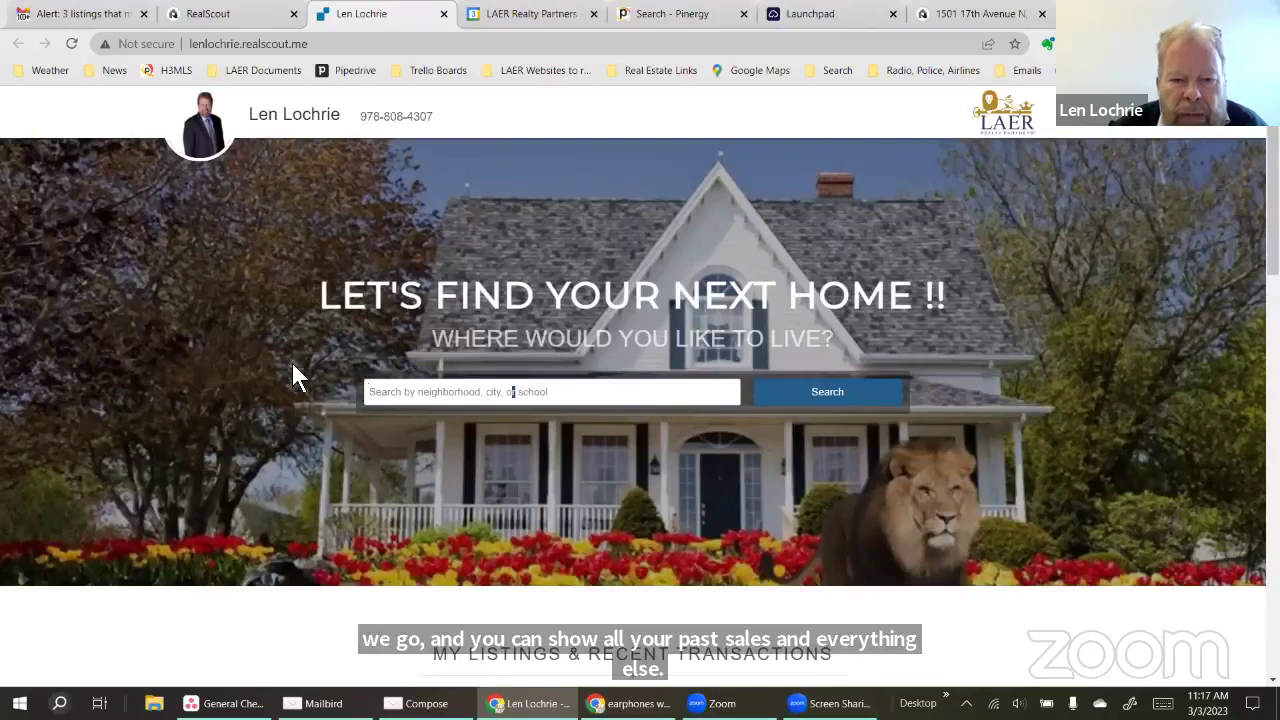
pyautogui.click(484, 393)
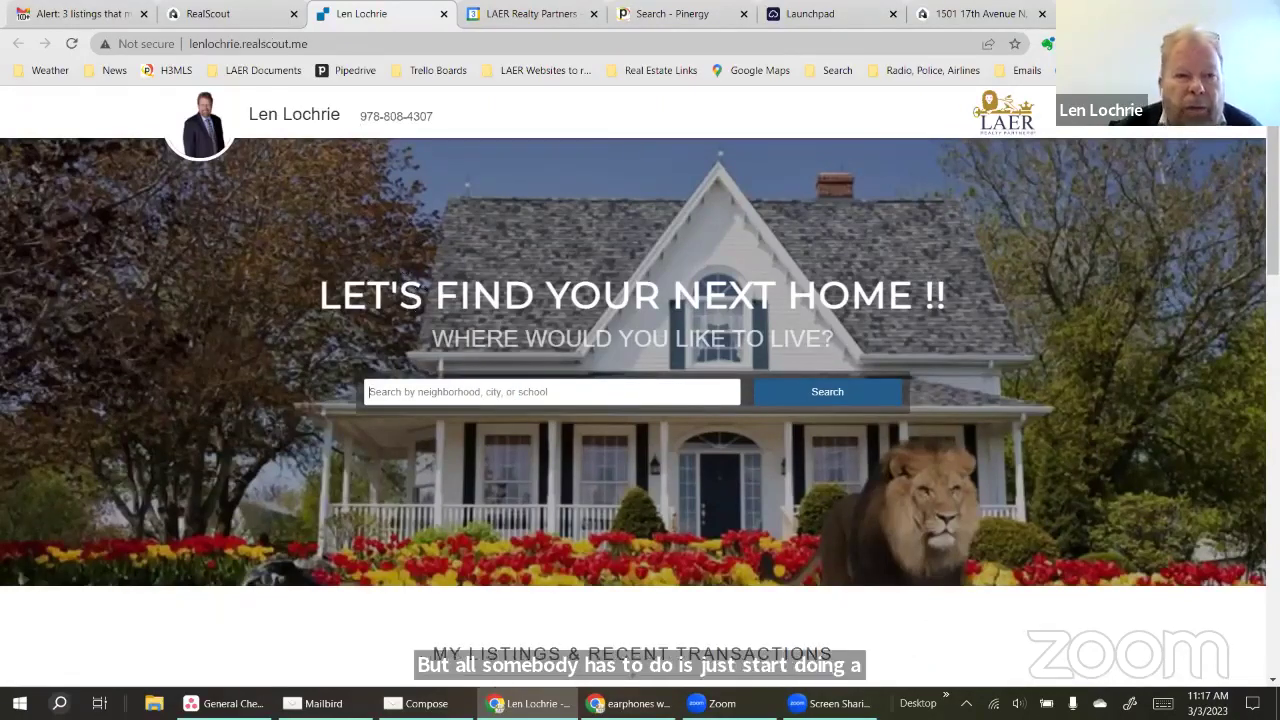
pyautogui.click(236, 16)
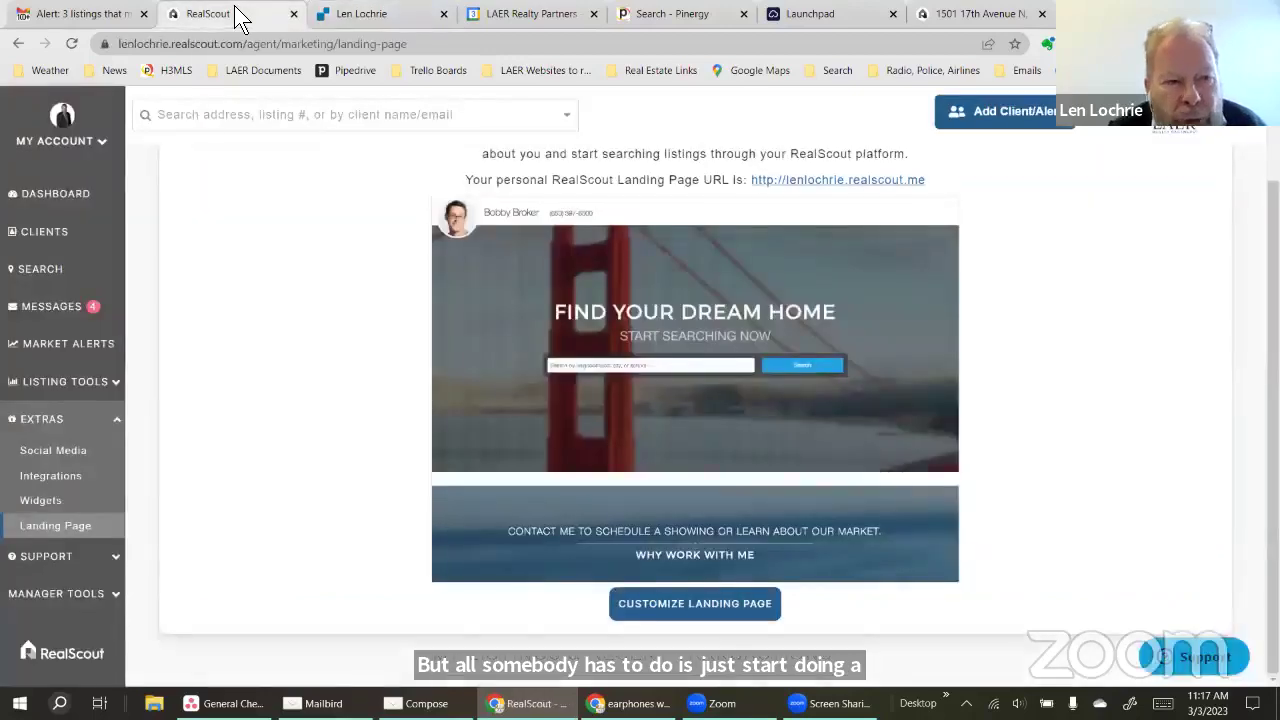
# Review the RealScout dashboard's Live Feed, then switch to the Pinergy search page
pyautogui.click(43, 204)
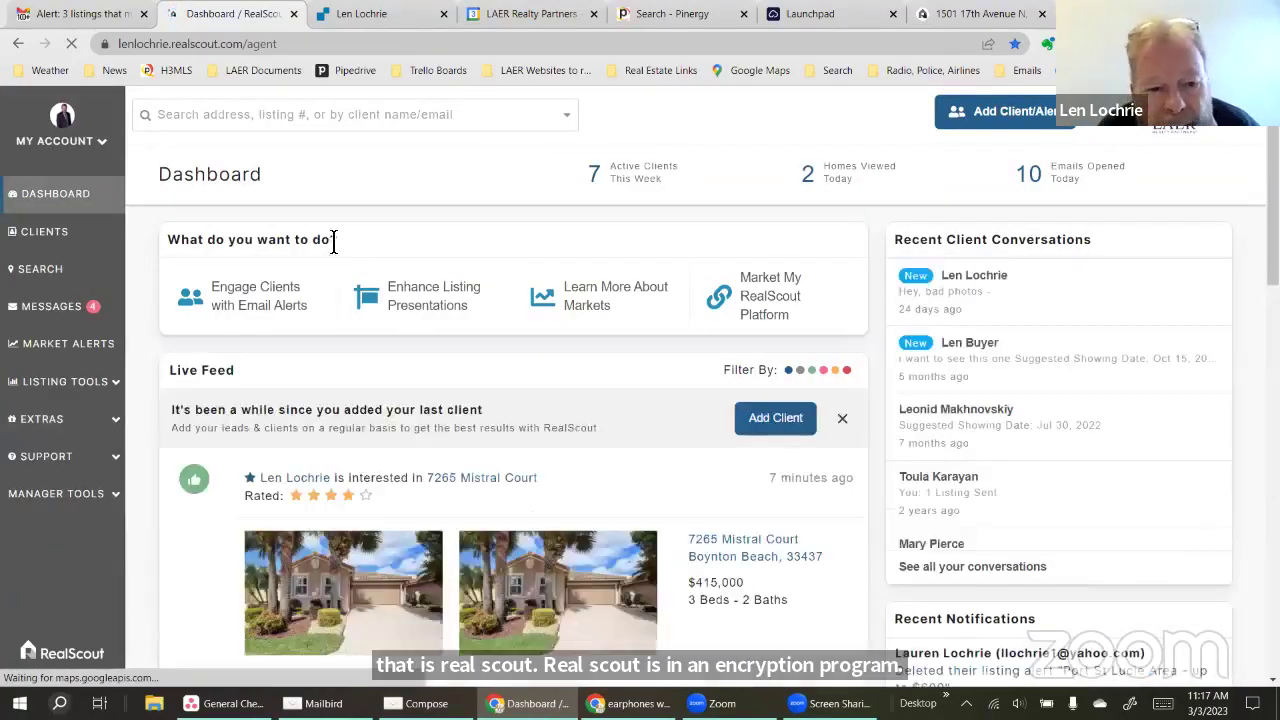
pyautogui.scroll(-1, 453, 387)
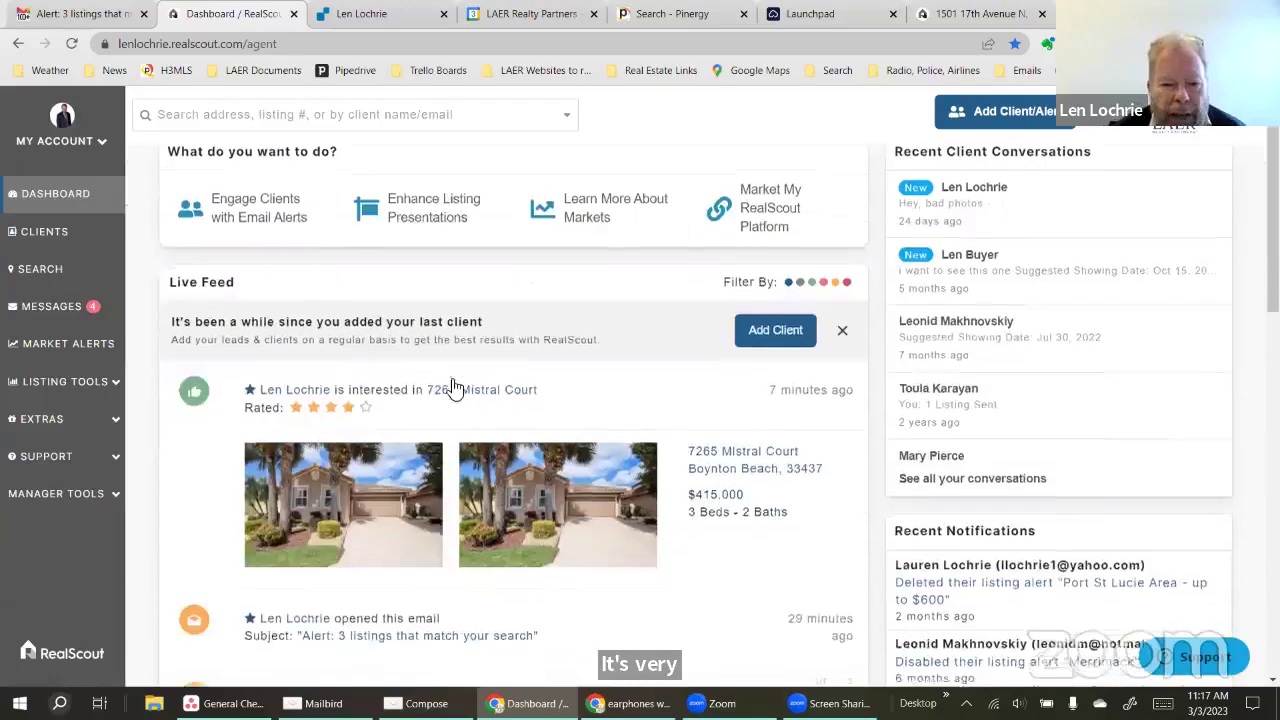
pyautogui.scroll(-1, 453, 387)
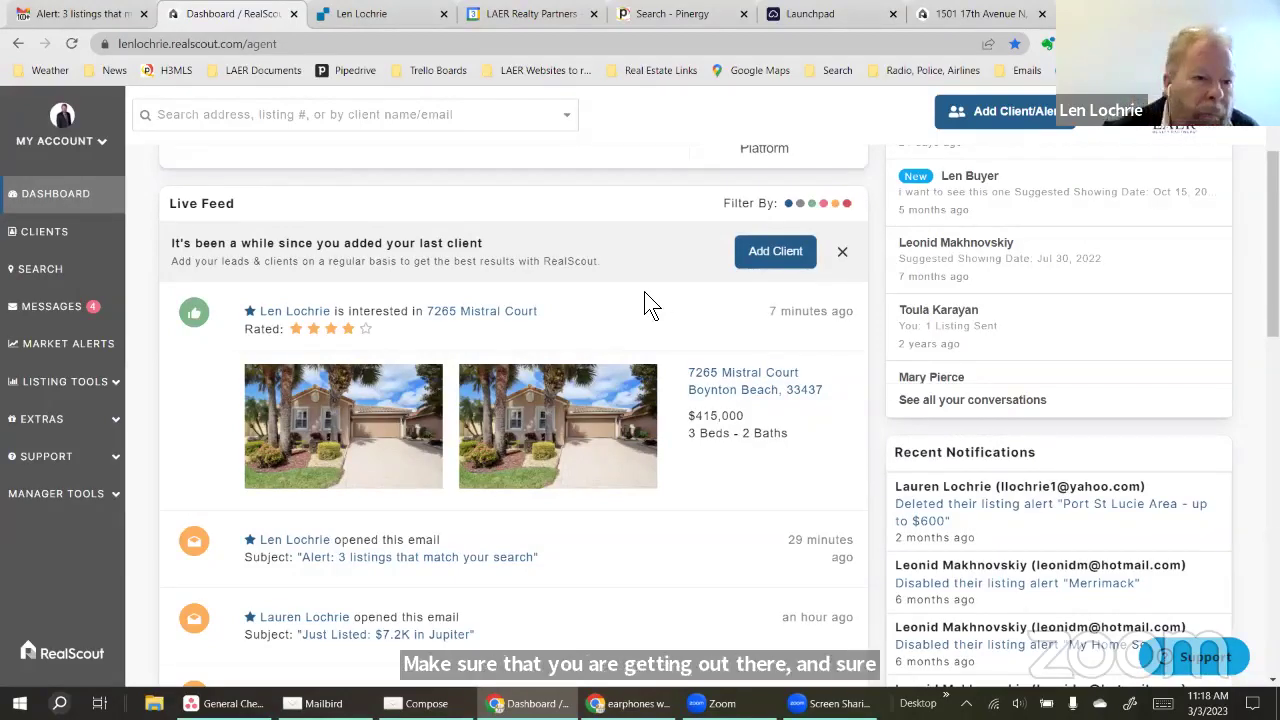
pyautogui.scroll(1, 446, 311)
pyautogui.scroll(1, 445, 306)
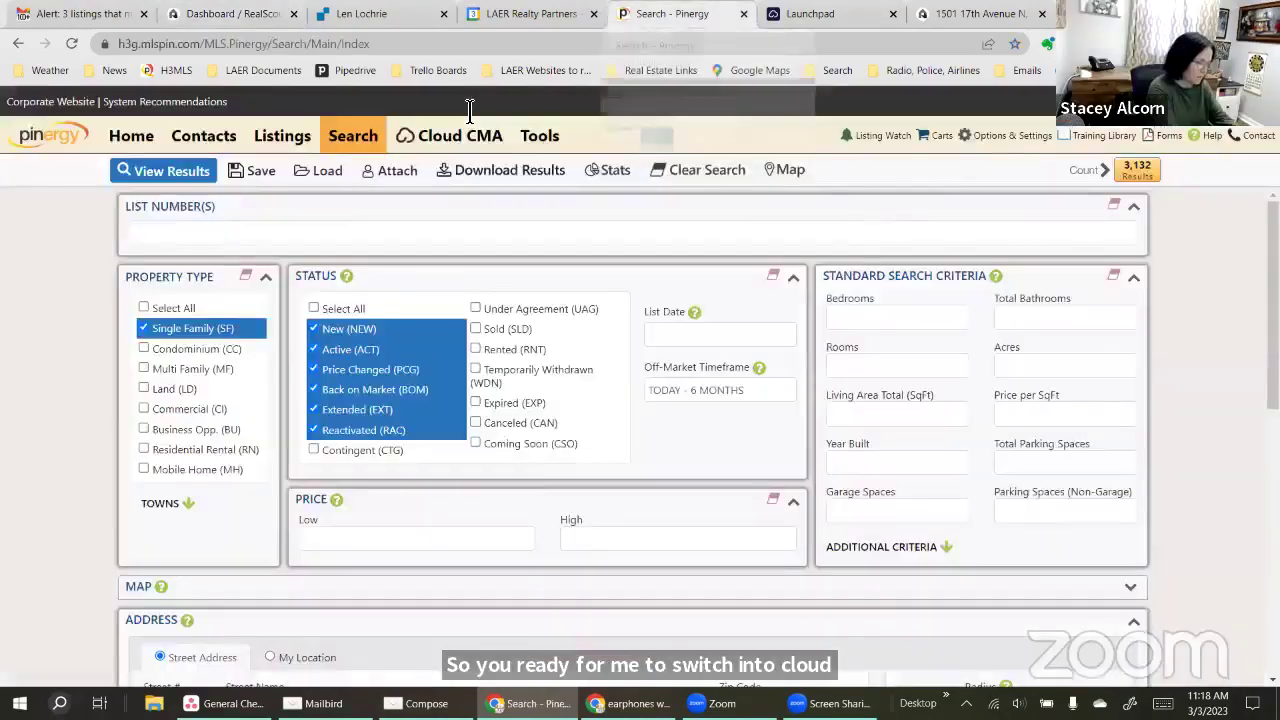
pyautogui.click(672, 13)
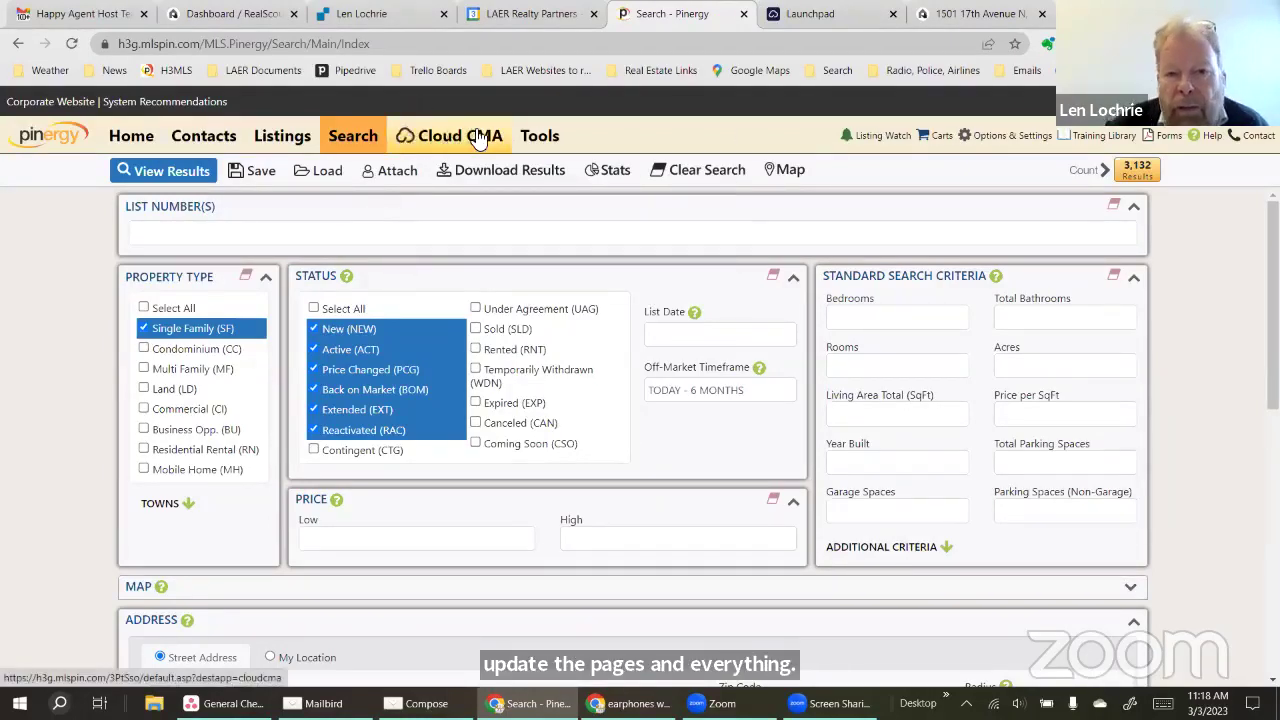
# Launch Cloud CMA from Pinergy's top navigation to reach the Cloud Agent Suite Launchpad
pyautogui.scroll(-2, 97, 450)
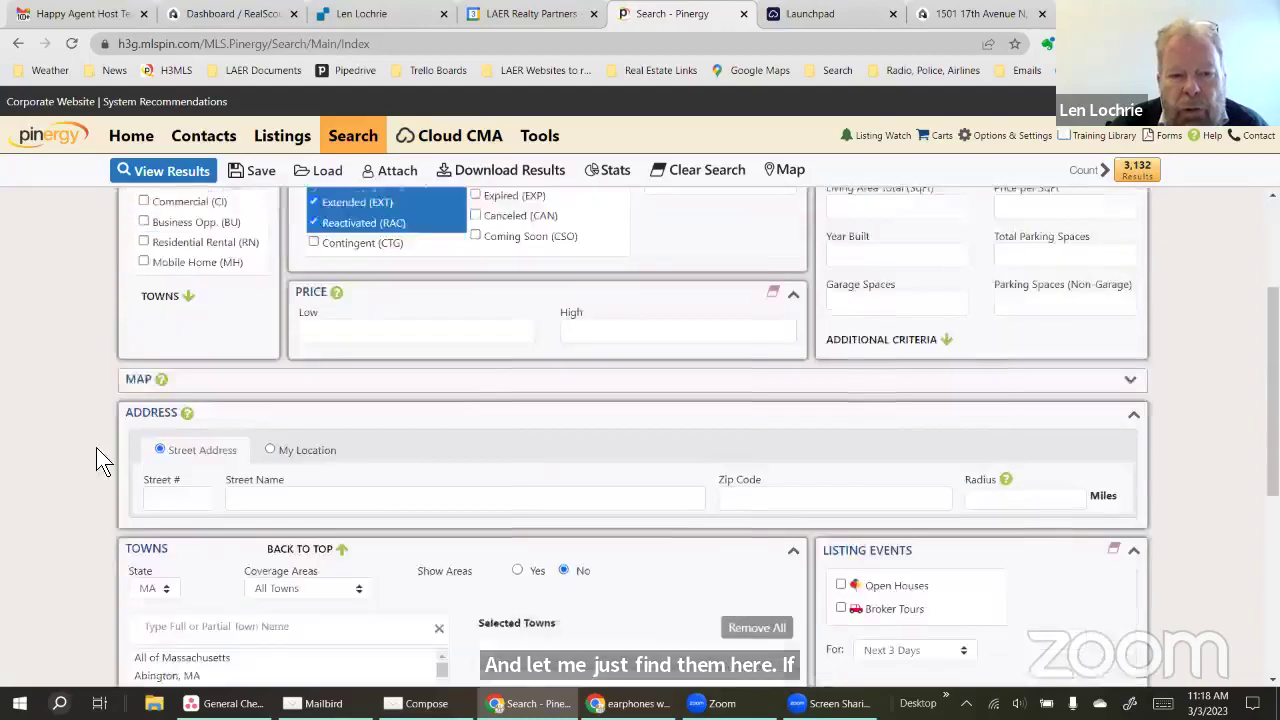
pyautogui.scroll(-2, 130, 419)
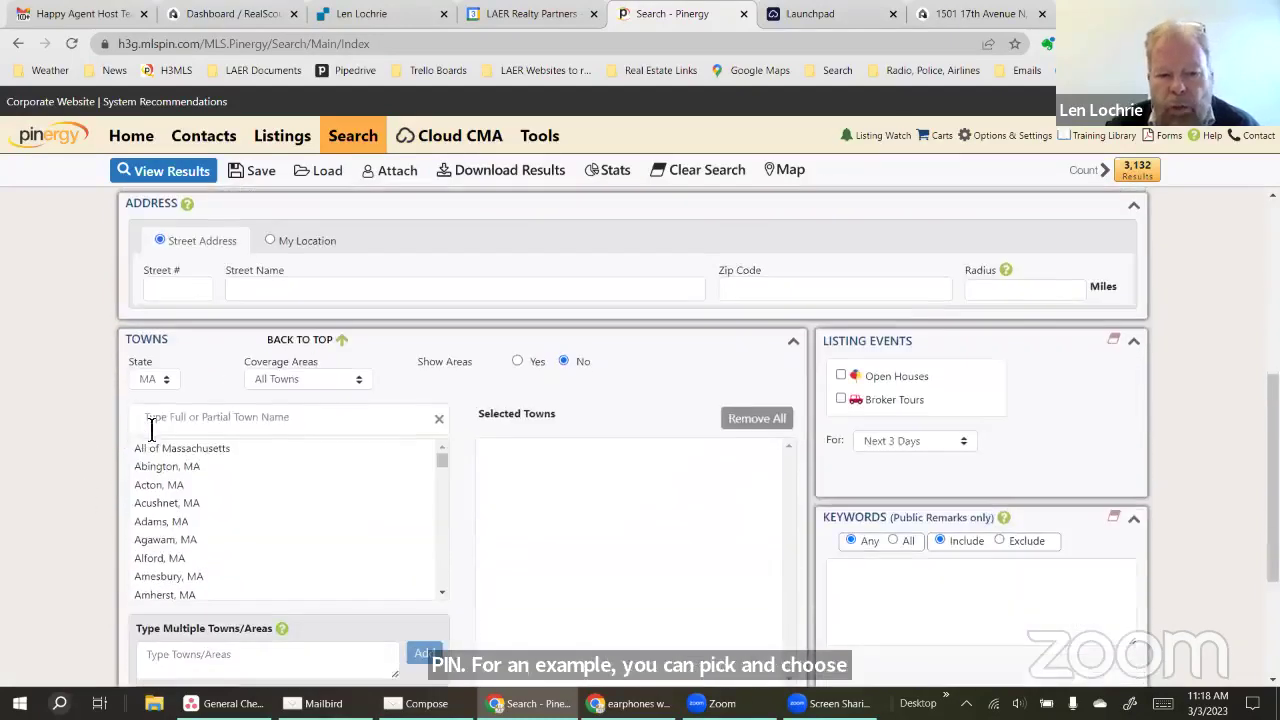
pyautogui.scroll(4, 305, 360)
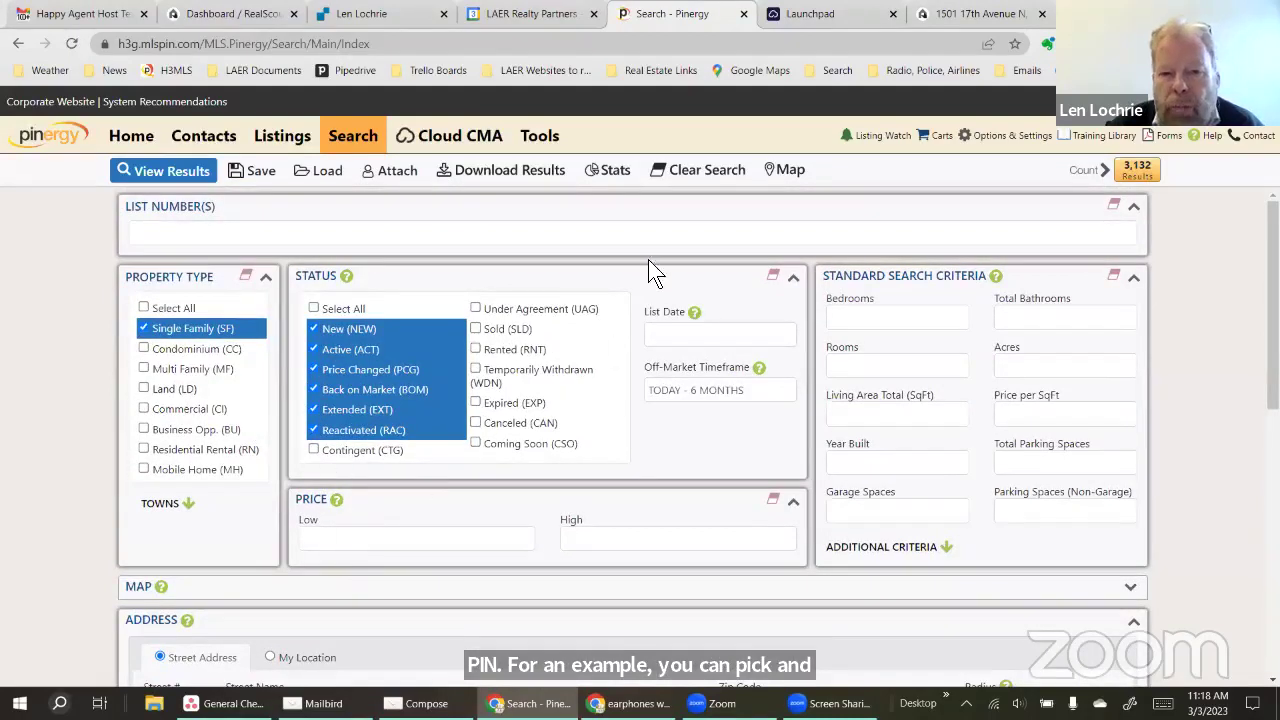
pyautogui.moveTo(474, 160)
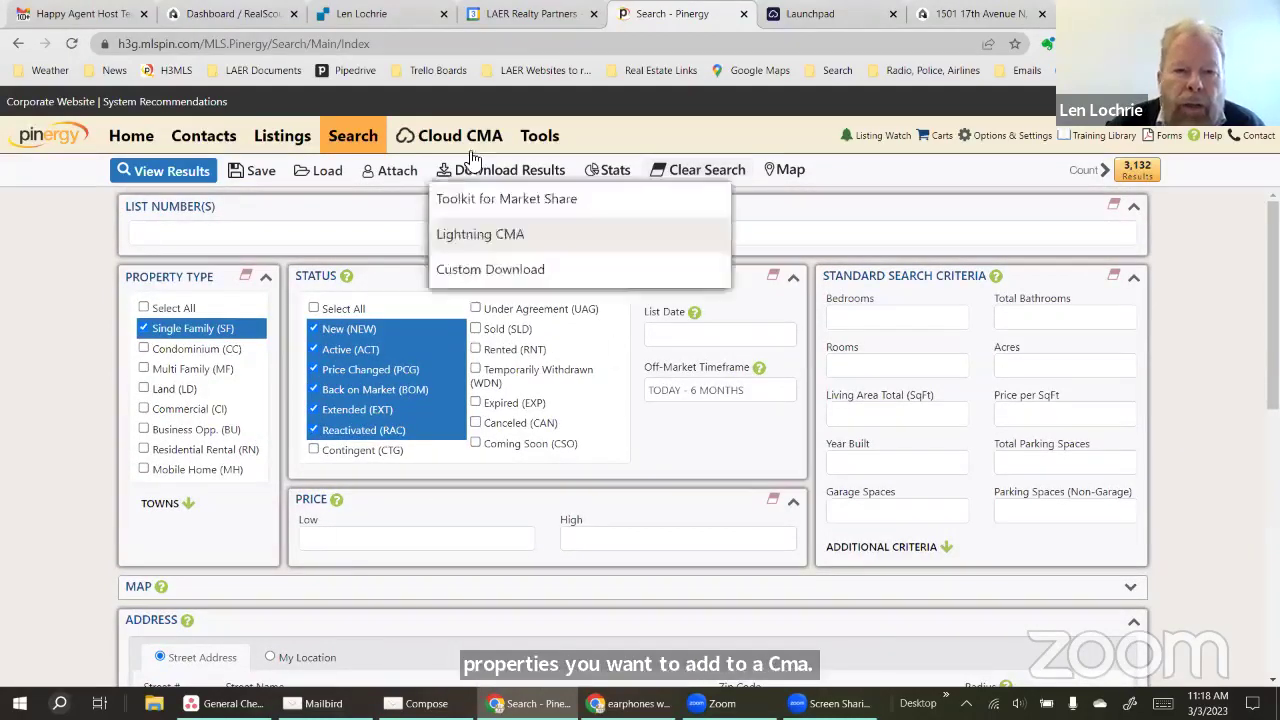
pyautogui.click(447, 141)
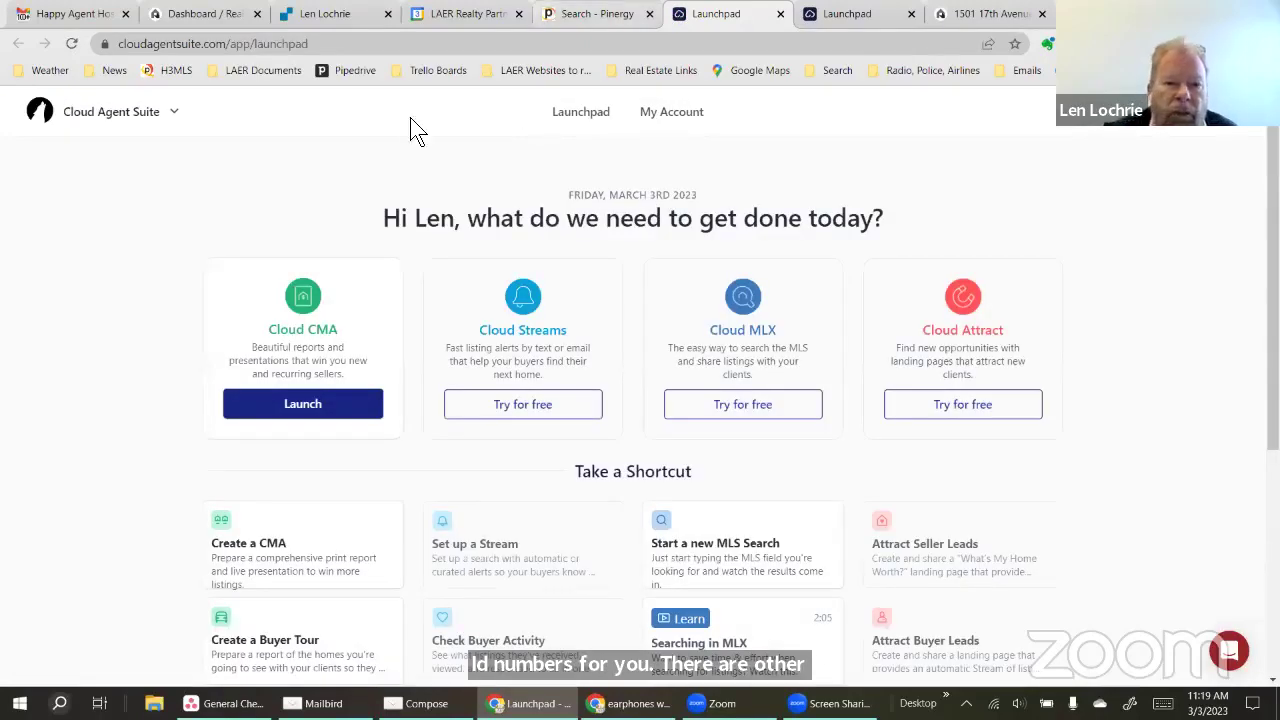
# Launch Cloud CMA from the Launchpad card to reach its Recent Reports list
pyautogui.click(290, 414)
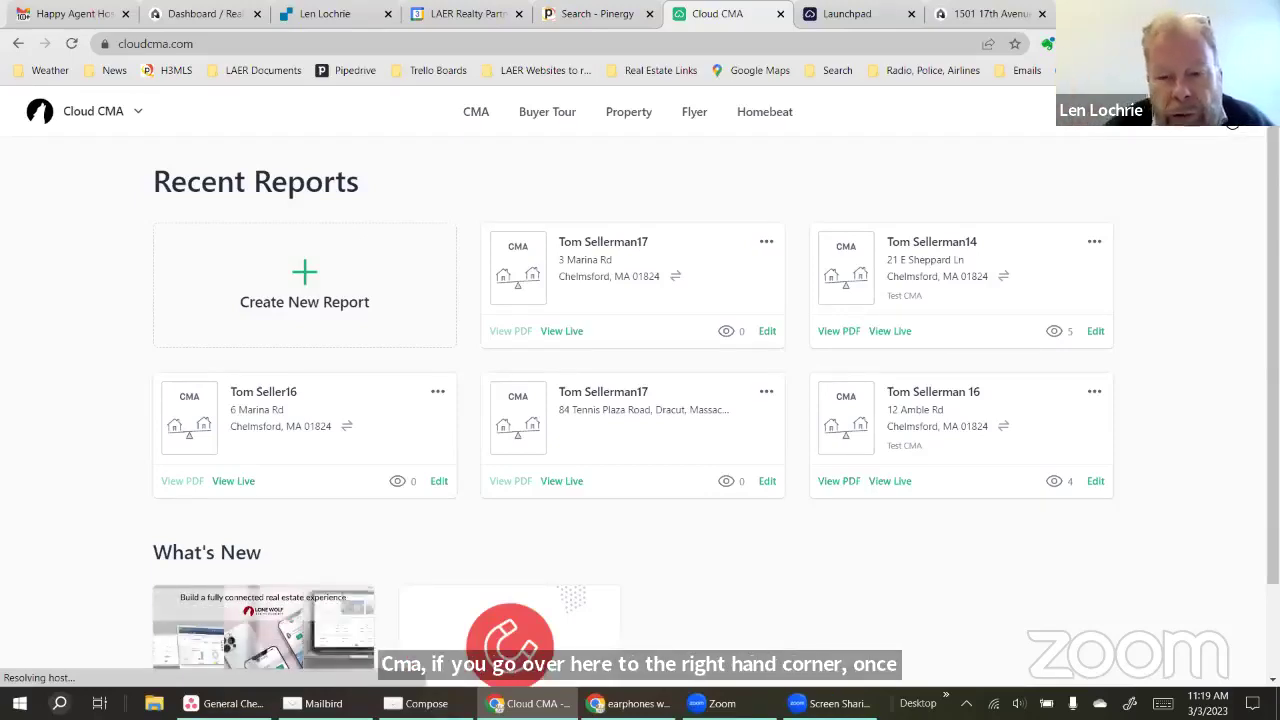
# Check the profile's company name in Account Settings, then go to the MLS Credentials page
pyautogui.click(1232, 124)
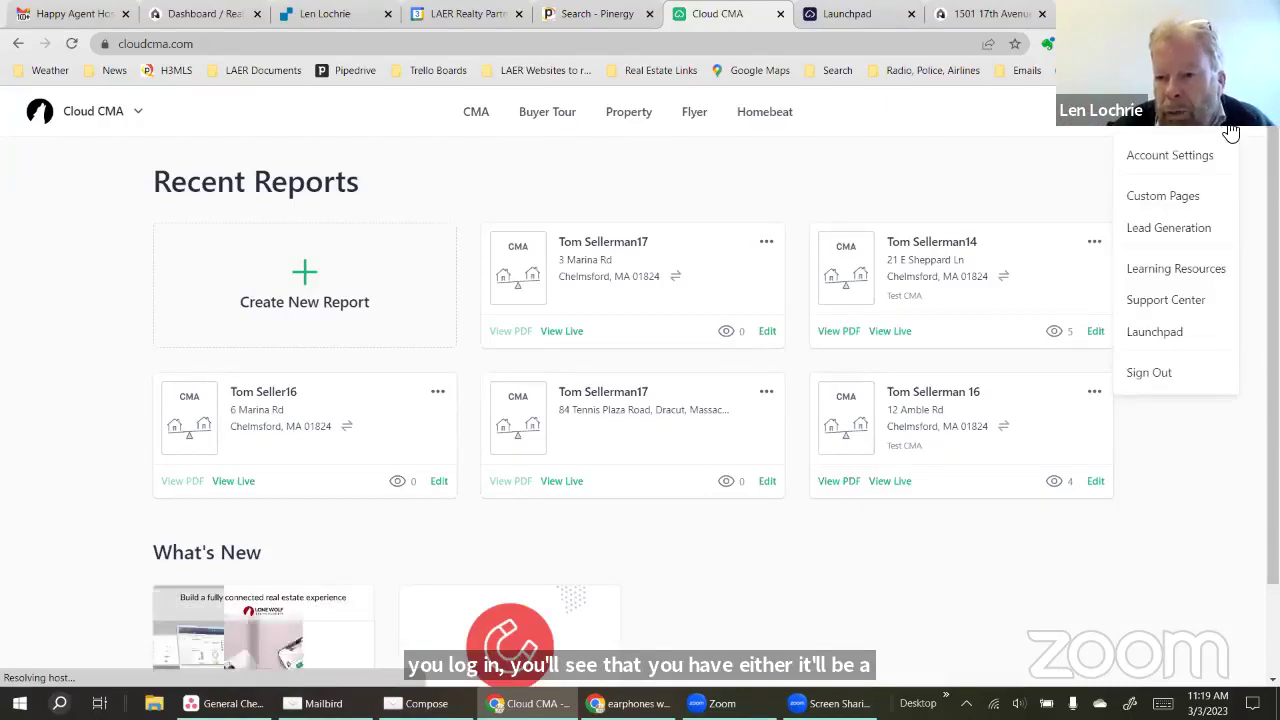
pyautogui.click(1170, 158)
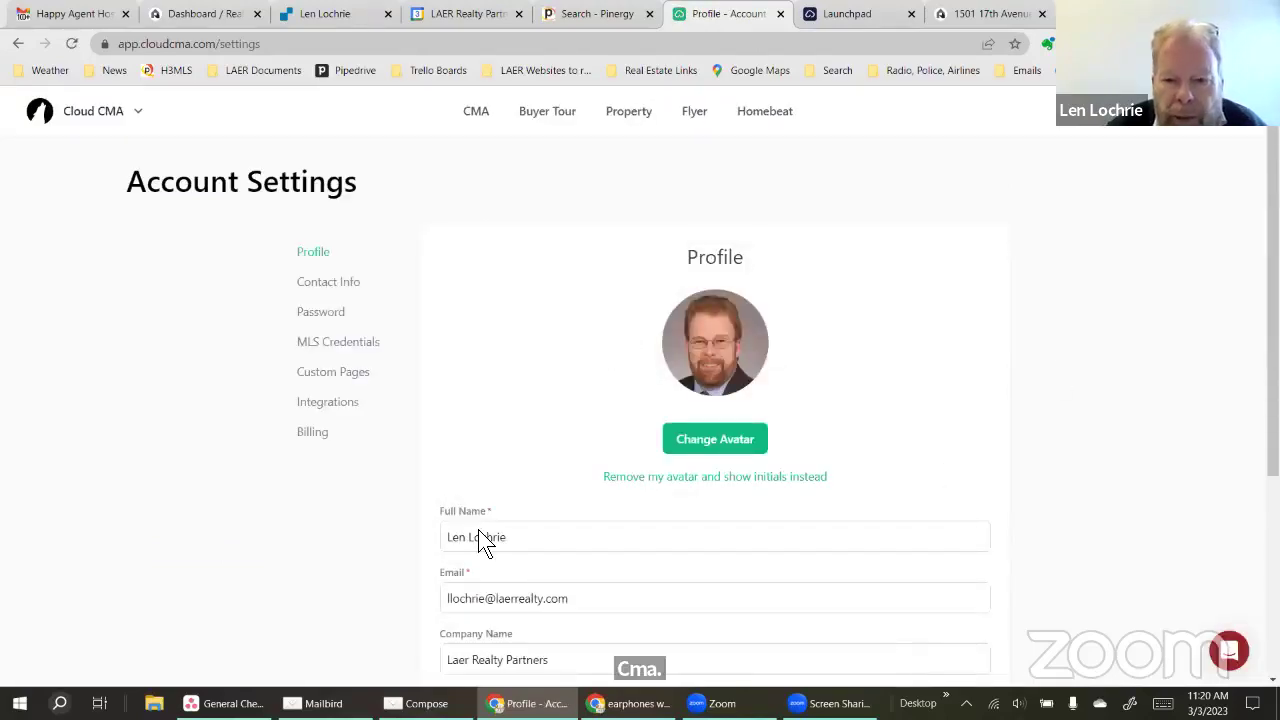
pyautogui.scroll(-1, 645, 578)
pyautogui.click(646, 577)
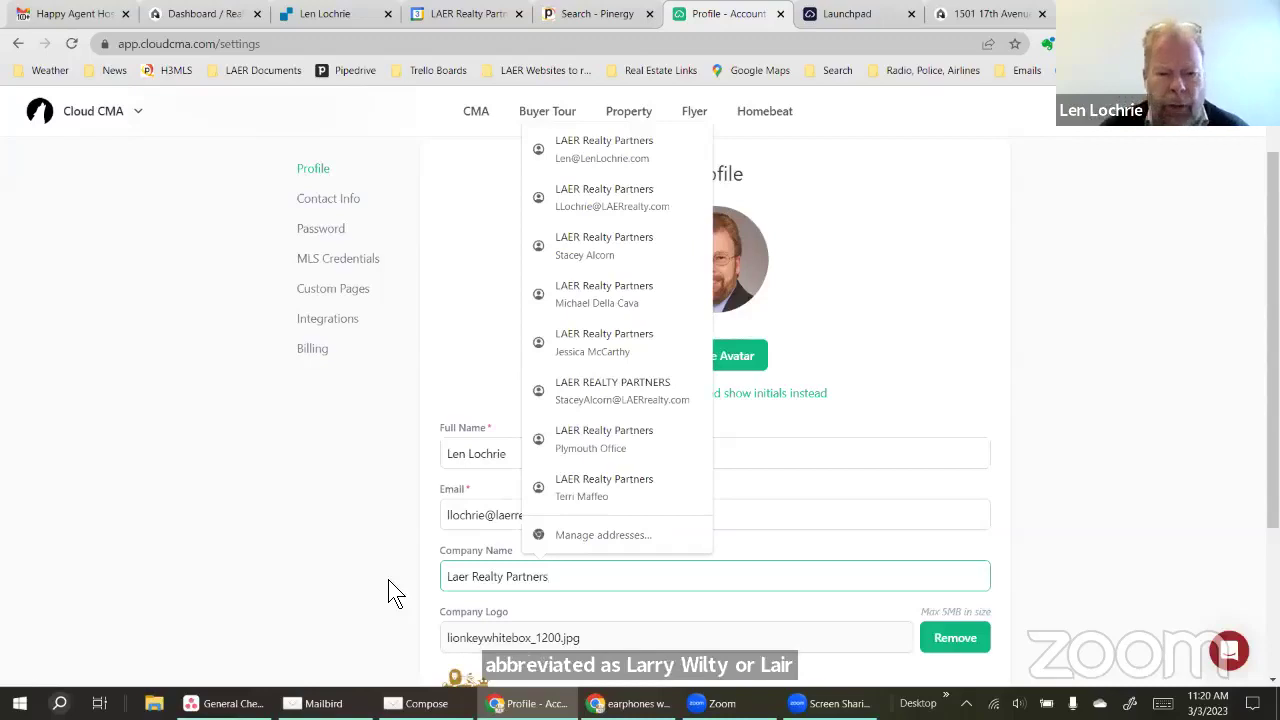
pyautogui.click(393, 592)
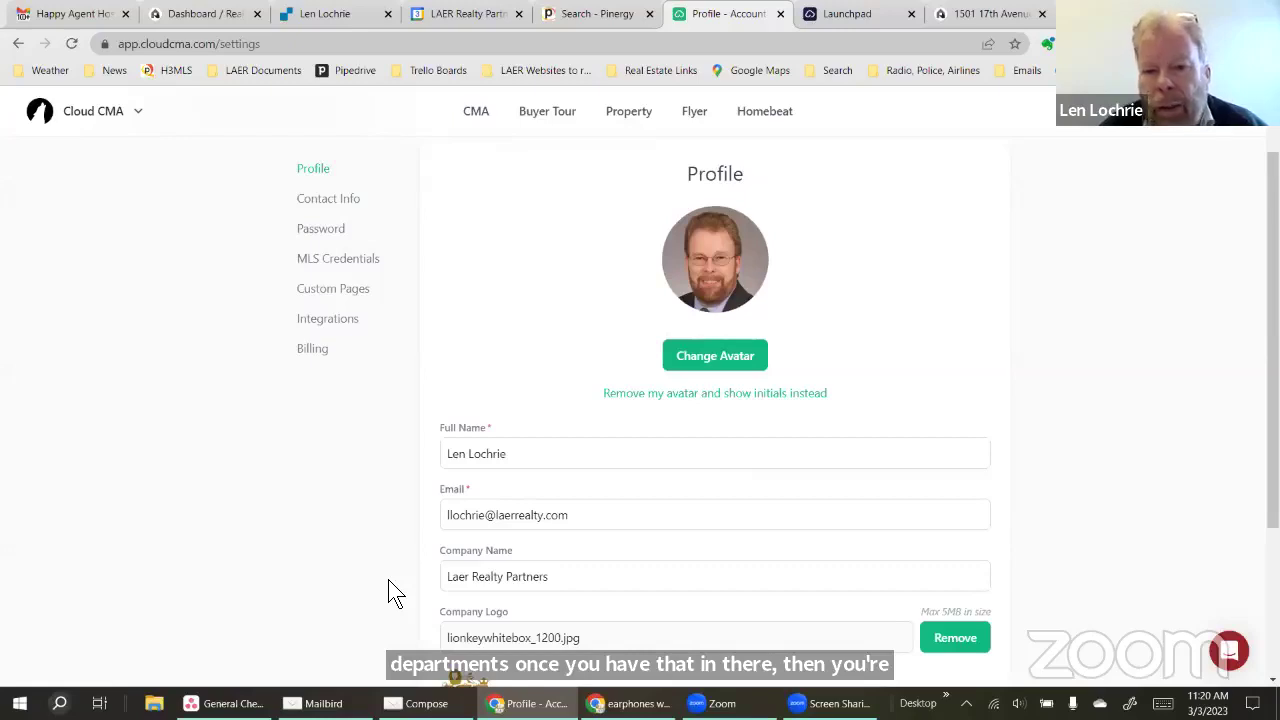
pyautogui.scroll(1, 960, 505)
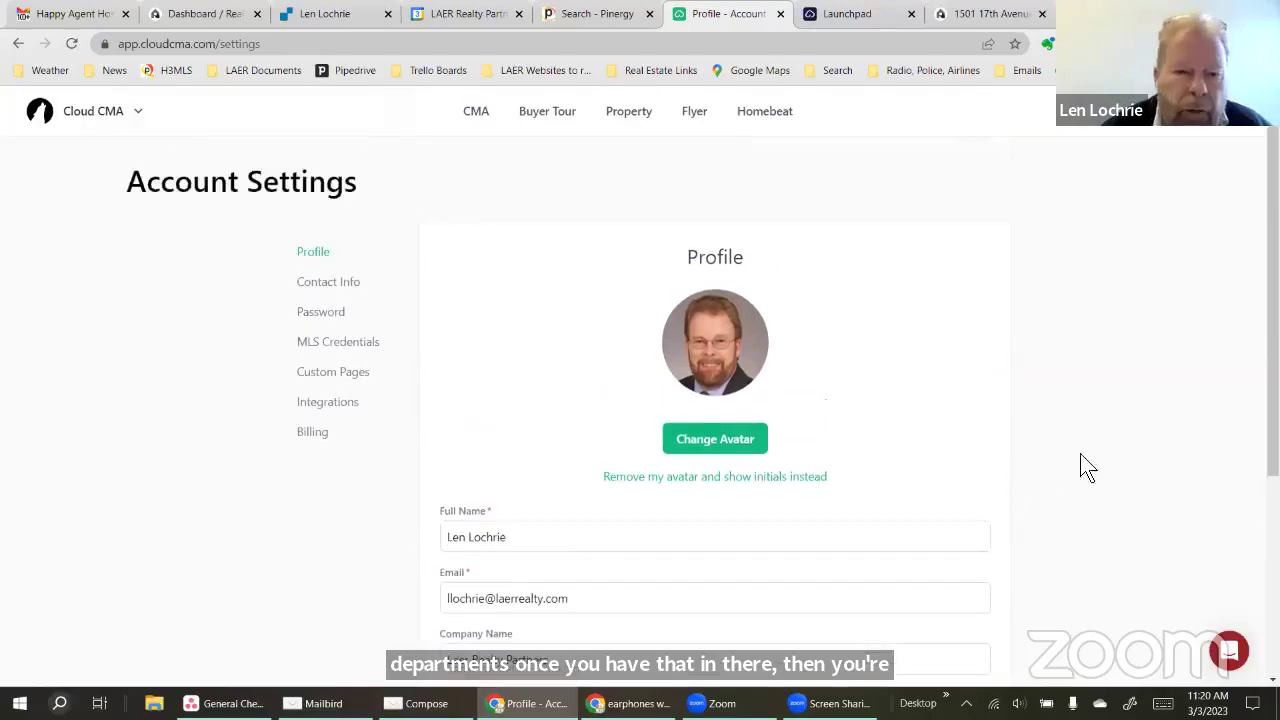
pyautogui.click(360, 341)
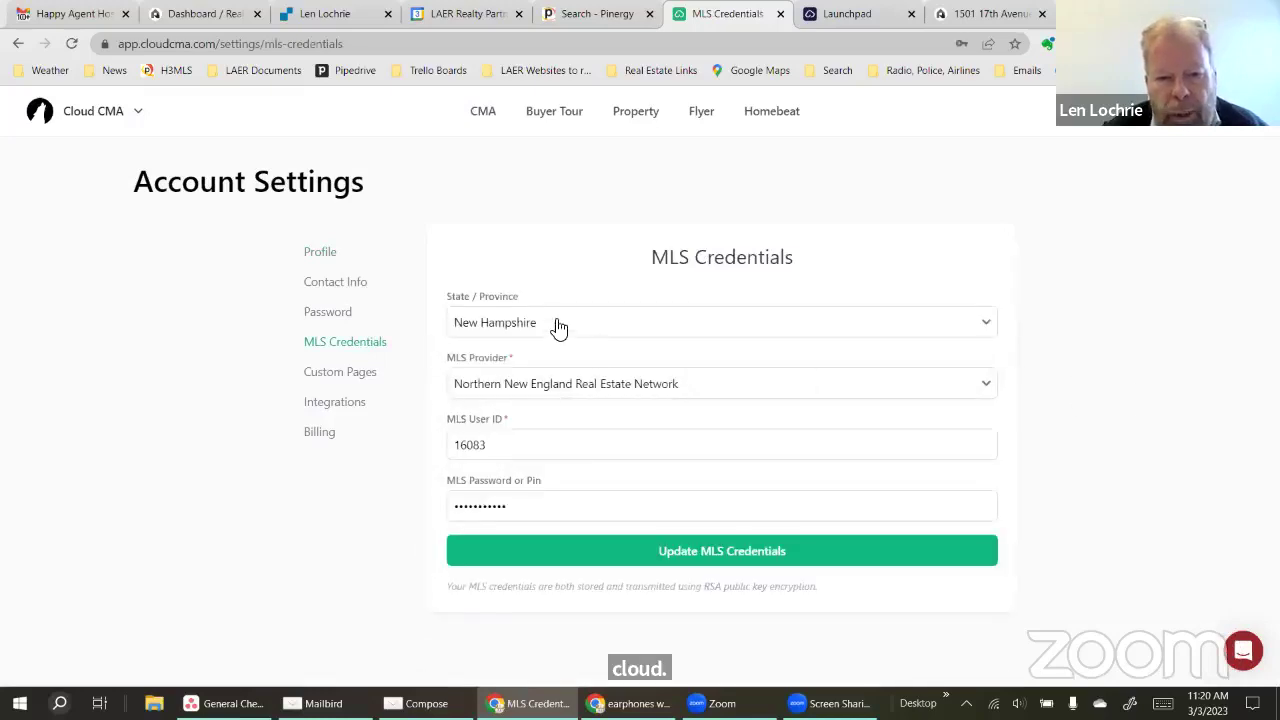
# Save Massachusetts / MLS Property Information Network credentials with the saved login, then return to CMA reports
pyautogui.click(553, 322)
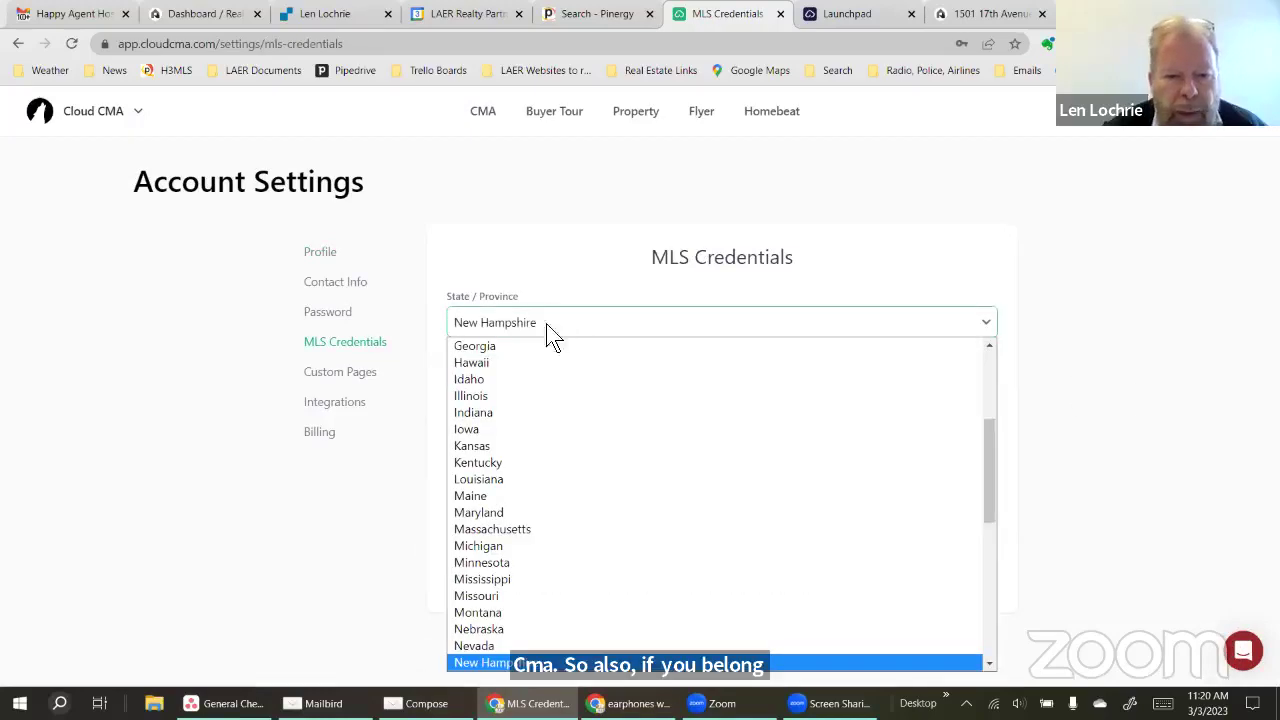
pyautogui.click(512, 526)
pyautogui.click(554, 390)
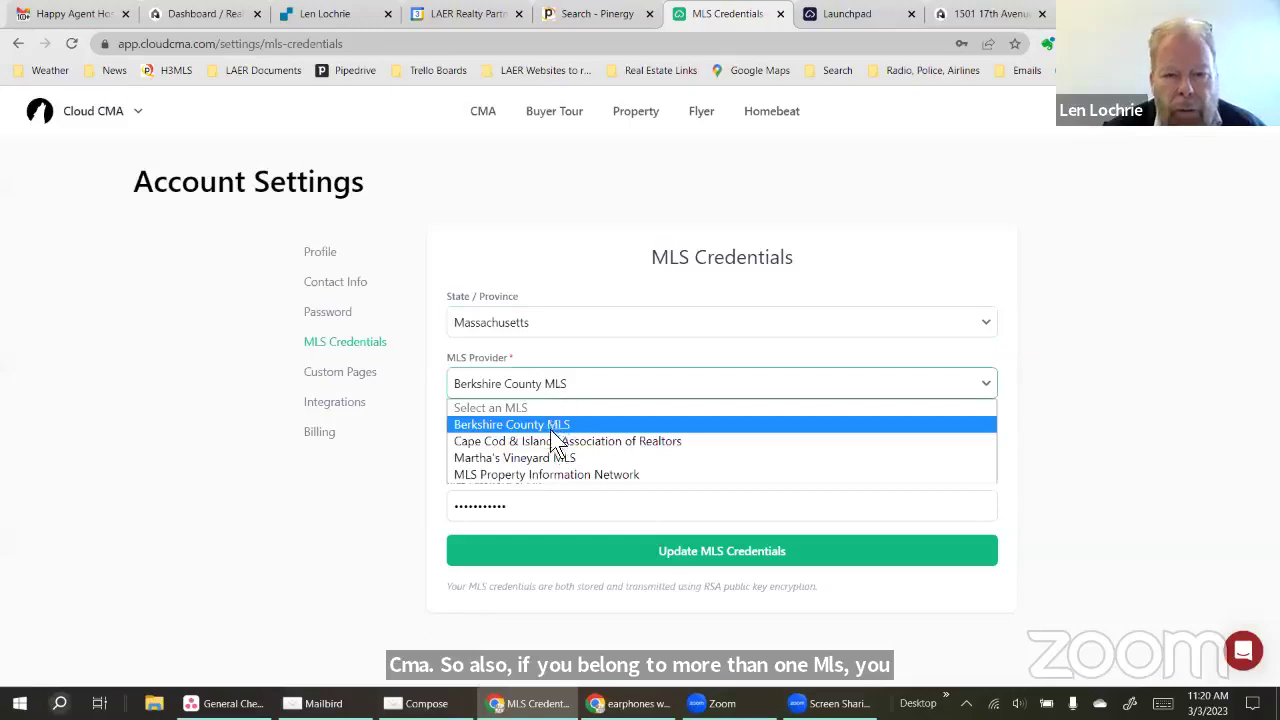
pyautogui.click(542, 474)
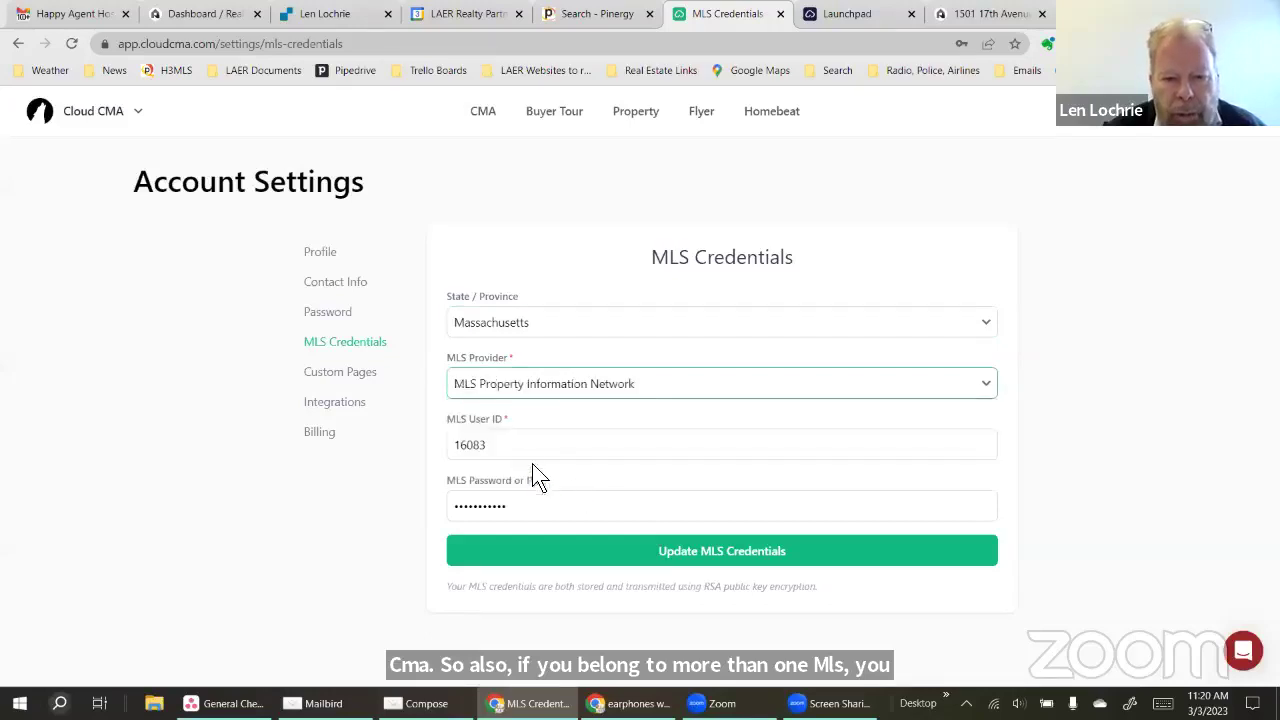
pyautogui.click(511, 447)
pyautogui.click(626, 495)
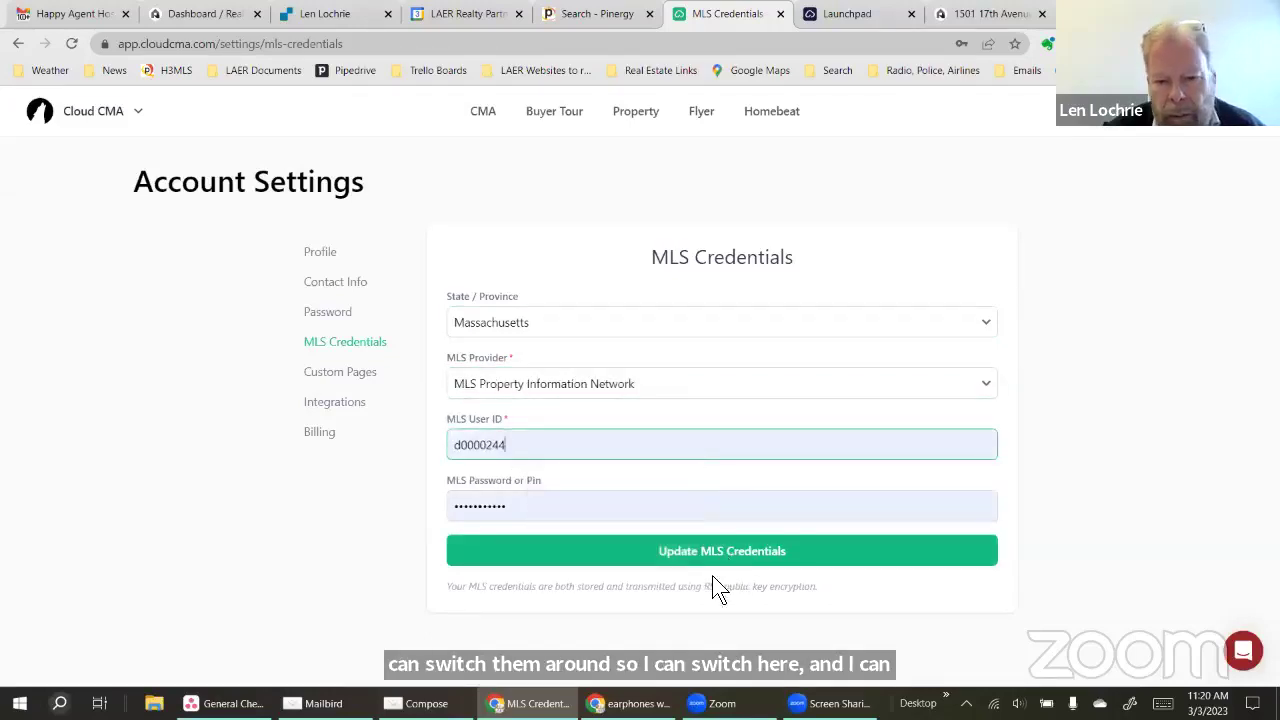
pyautogui.click(692, 565)
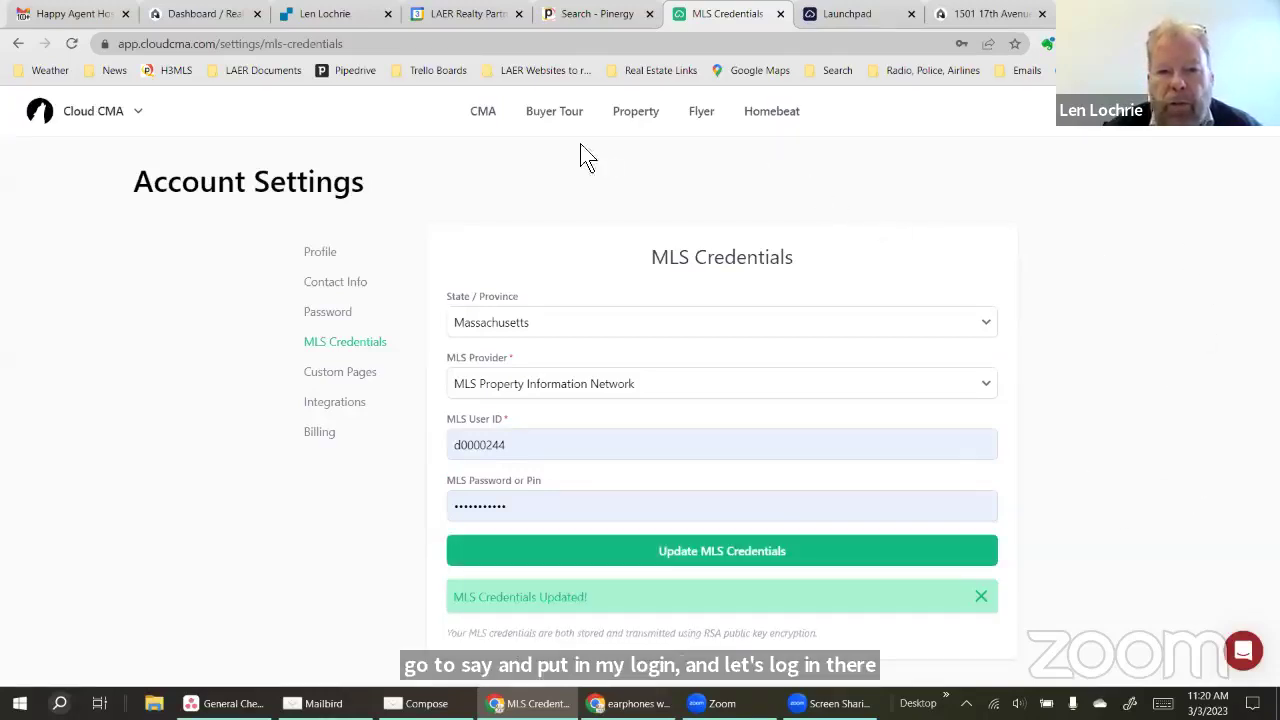
pyautogui.click(483, 111)
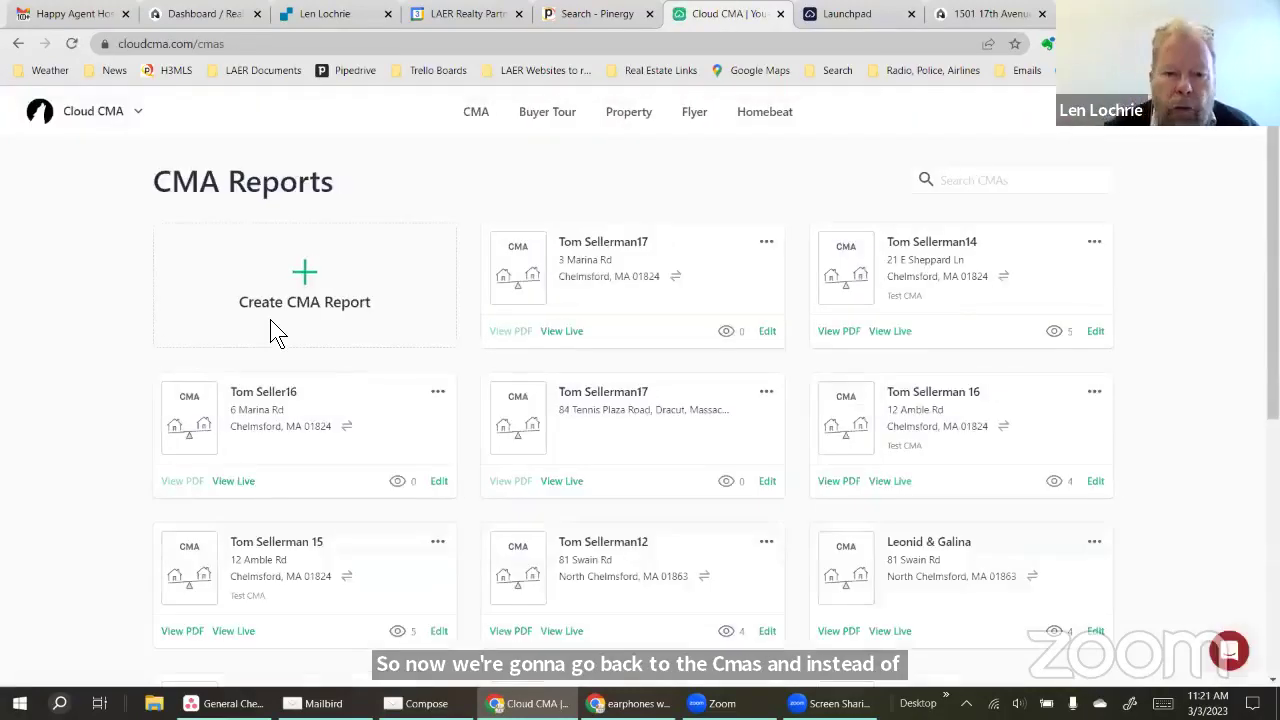
pyautogui.click(767, 334)
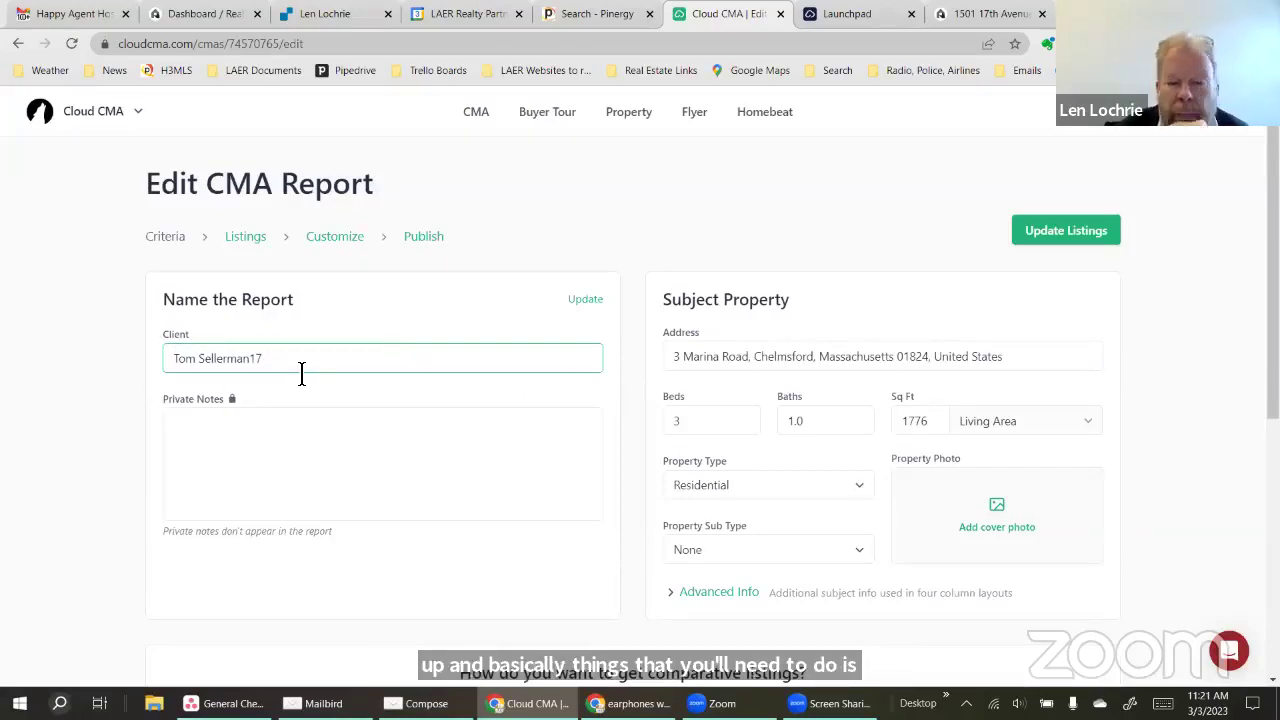
pyautogui.click(1025, 361)
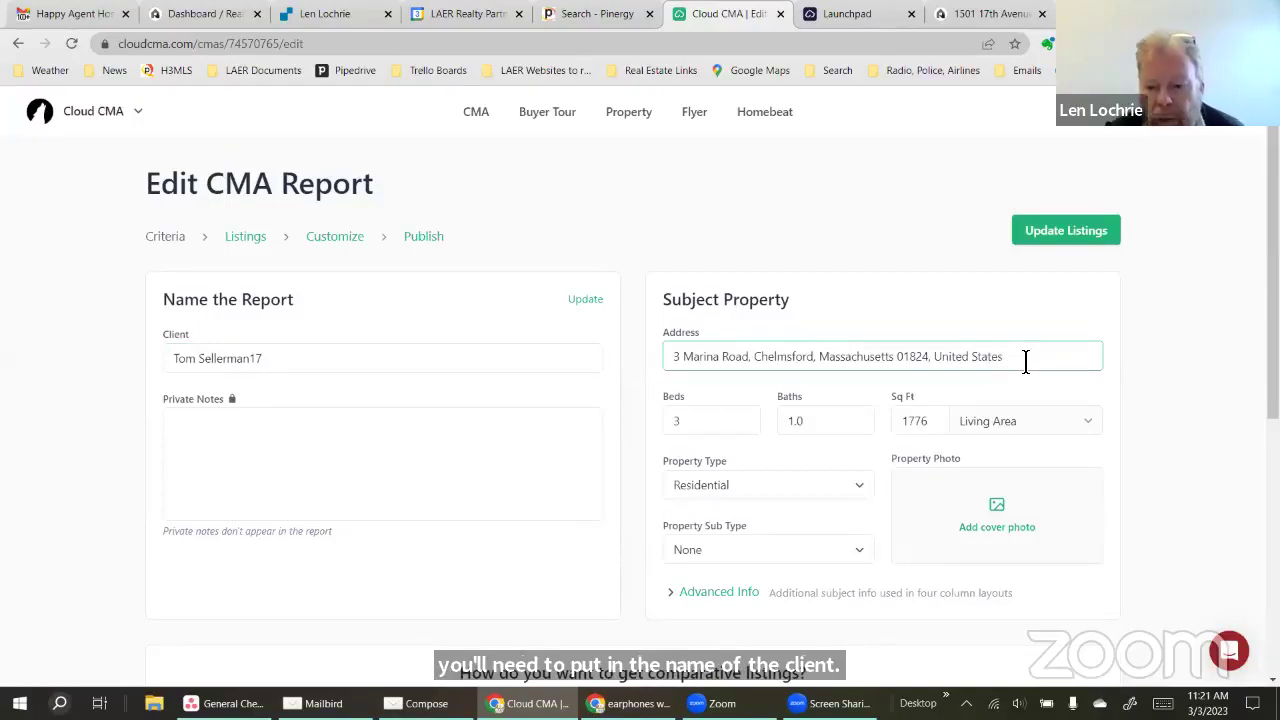
pyautogui.press('BackSpace')
pyautogui.press('BackSpace')
pyautogui.press('BackSpace')
pyautogui.press('BackSpace')
pyautogui.press('BackSpace')
pyautogui.press('BackSpace')
pyautogui.press('BackSpace')
pyautogui.press('BackSpace')
pyautogui.press('BackSpace')
pyautogui.press('BackSpace')
pyautogui.press('BackSpace')
pyautogui.press('BackSpace')
pyautogui.press('BackSpace')
pyautogui.press('BackSpace')
pyautogui.press('BackSpace')
pyautogui.press('BackSpace')
pyautogui.press('BackSpace')
pyautogui.press('BackSpace')
pyautogui.press('BackSpace')
pyautogui.press('BackSpace')
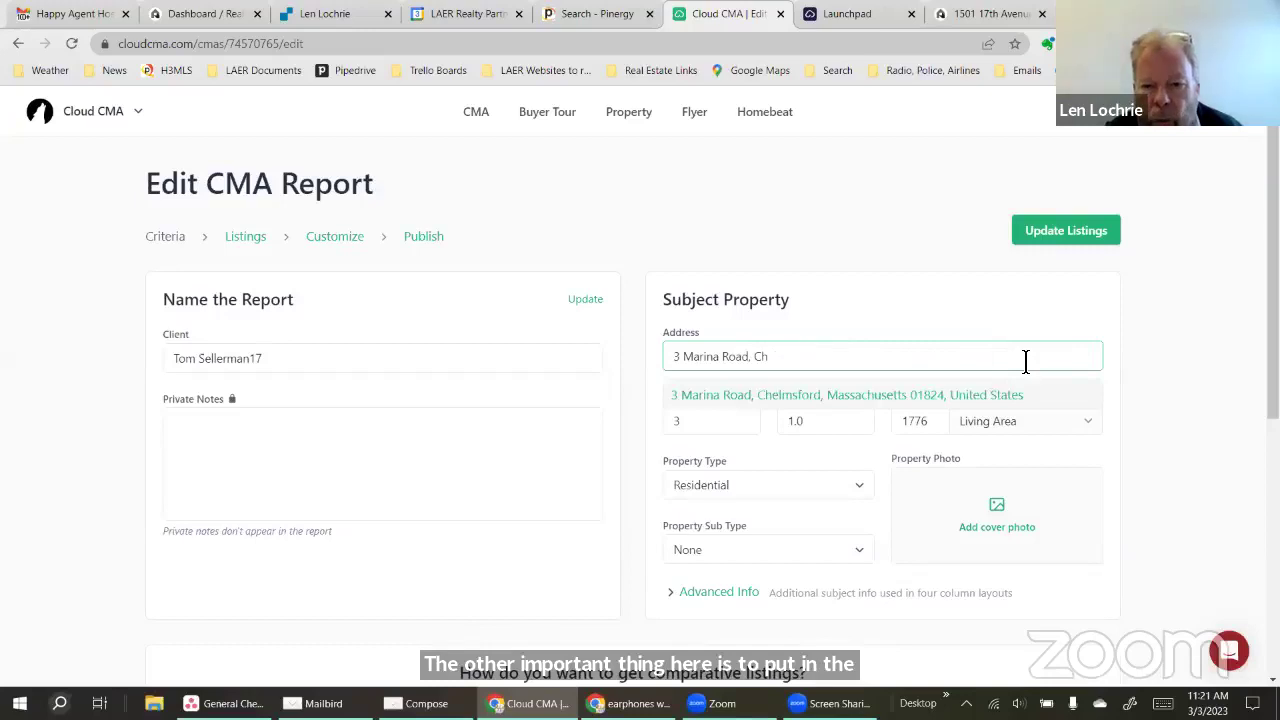
pyautogui.press('BackSpace')
pyautogui.press('BackSpace')
pyautogui.press('BackSpace')
pyautogui.press('BackSpace')
pyautogui.press('BackSpace')
pyautogui.press('BackSpace')
pyautogui.press('BackSpace')
pyautogui.press('BackSpace')
pyautogui.press('BackSpace')
pyautogui.press('BackSpace')
pyautogui.press('BackSpace')
pyautogui.press('BackSpace')
pyautogui.press('BackSpace')
pyautogui.press('BackSpace')
pyautogui.press('BackSpace')
pyautogui.press('BackSpace')
pyautogui.press('BackSpace')
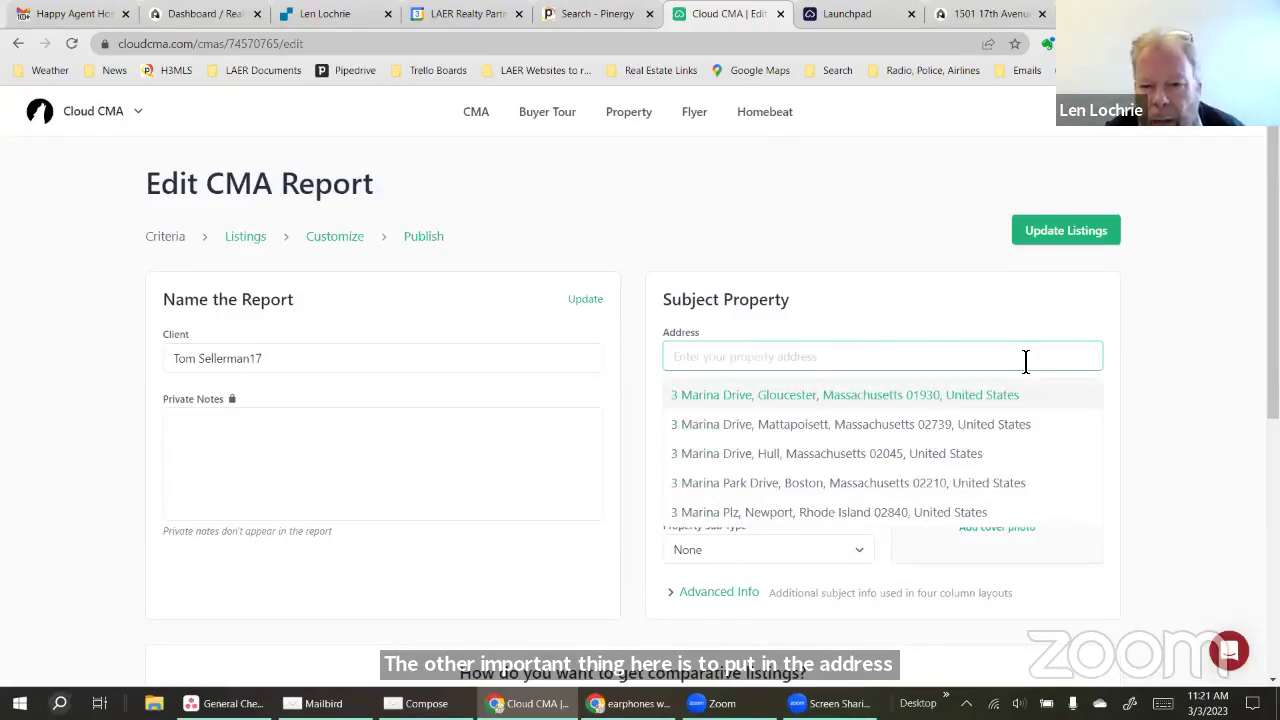
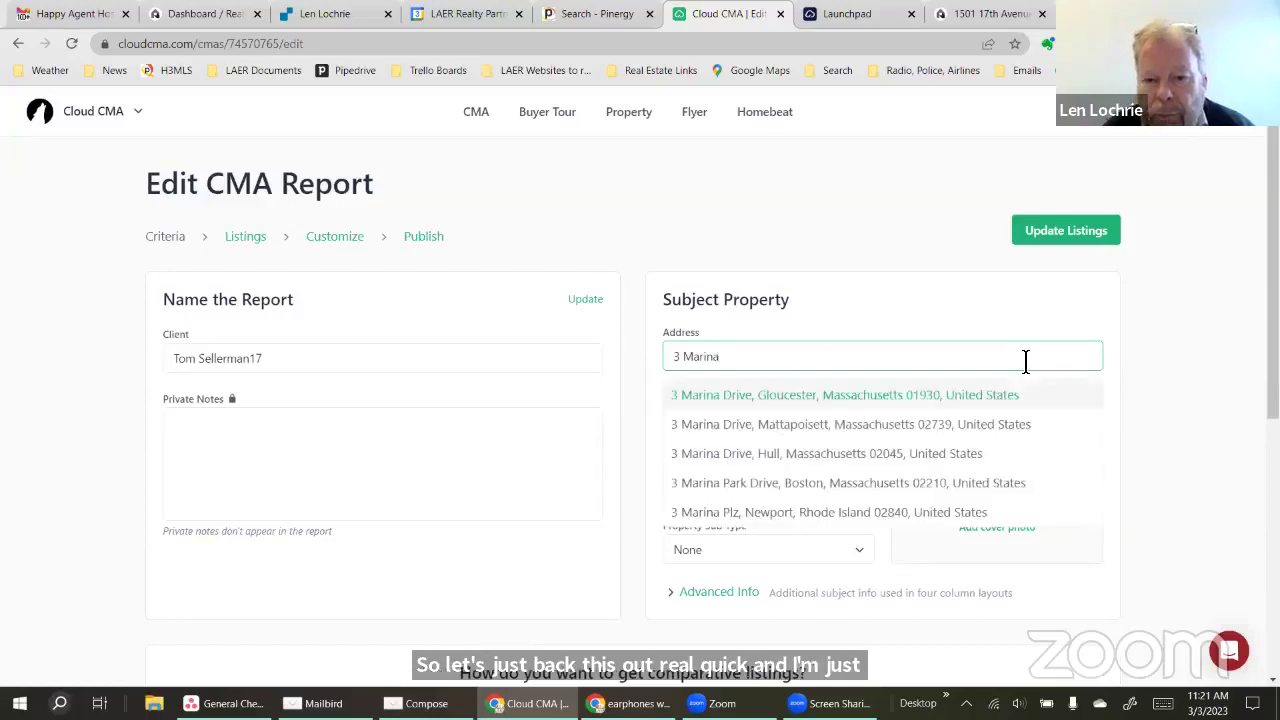
pyautogui.scroll(-1, 900, 420)
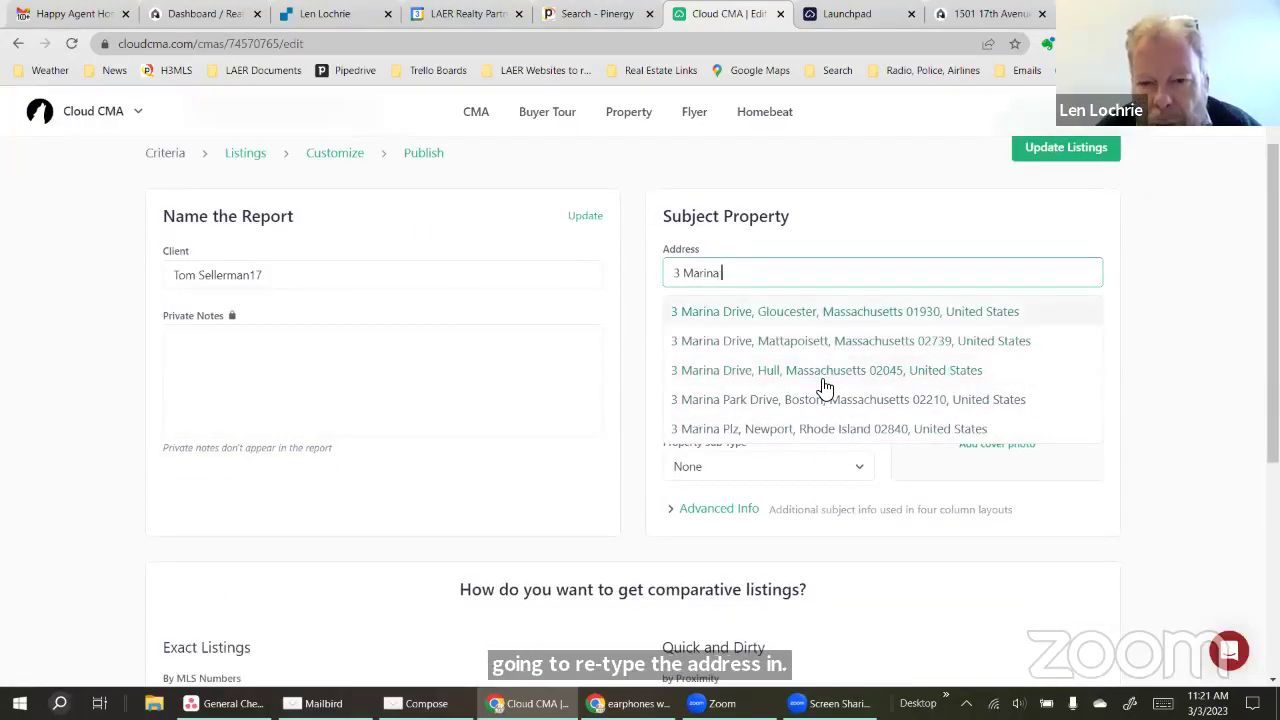
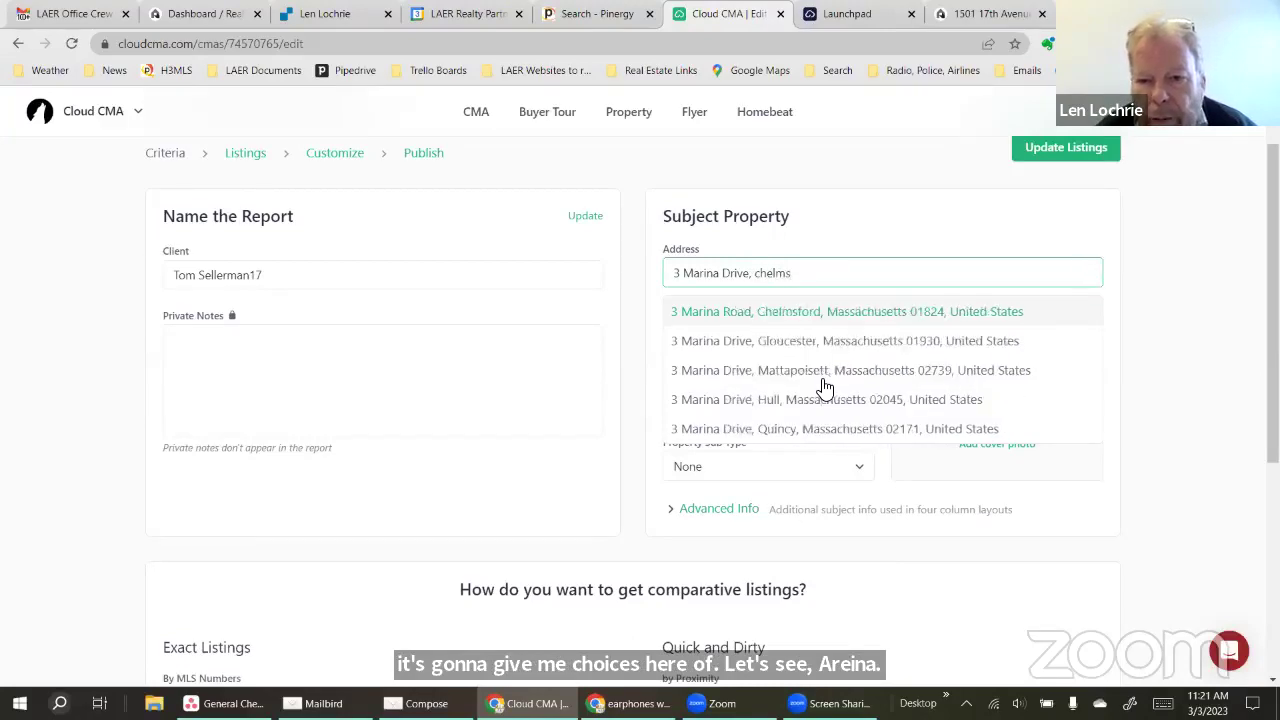
pyautogui.click(797, 313)
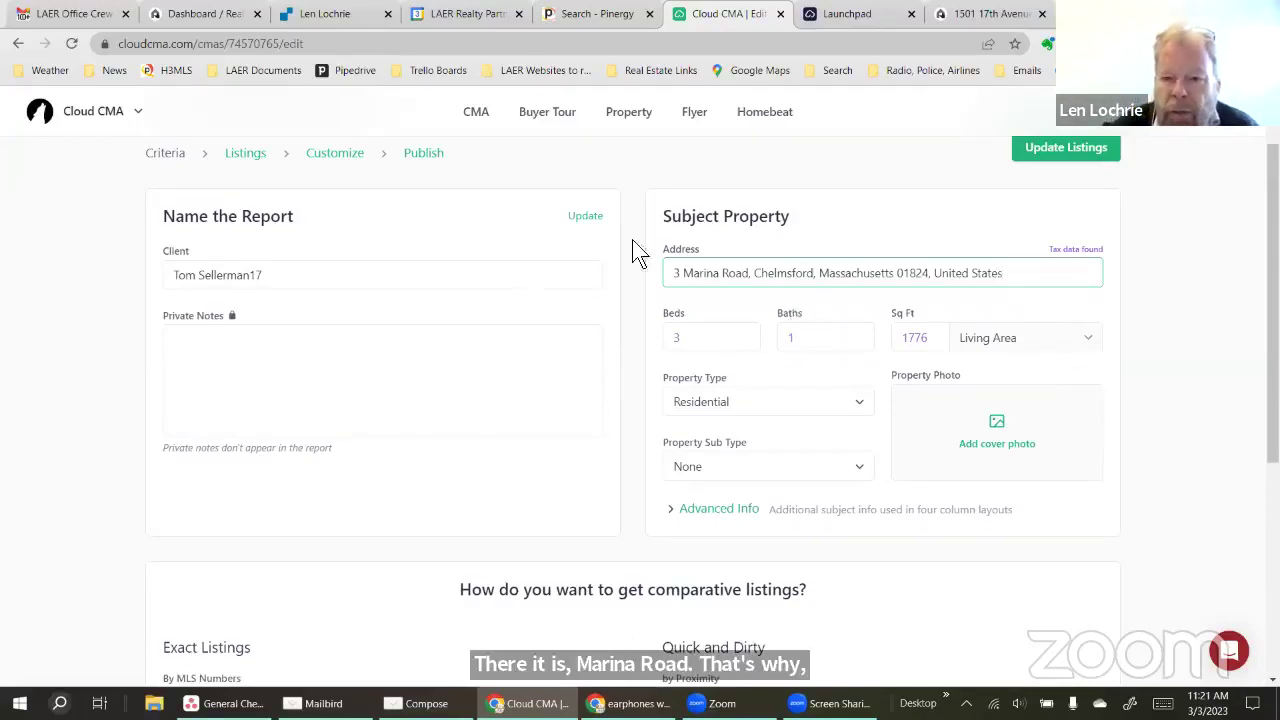
# Expand Advanced Info and review the ten comparable MLS numbers under Exact Listings
pyautogui.click(719, 510)
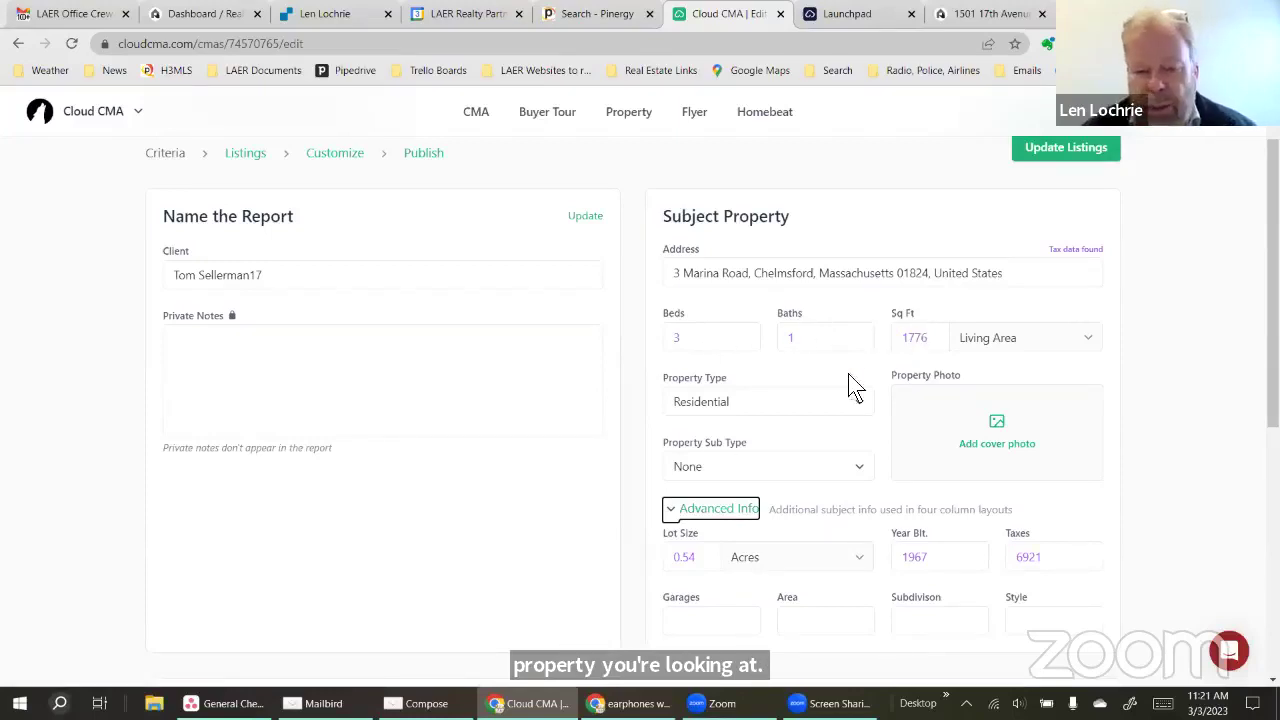
pyautogui.scroll(-3, 1214, 525)
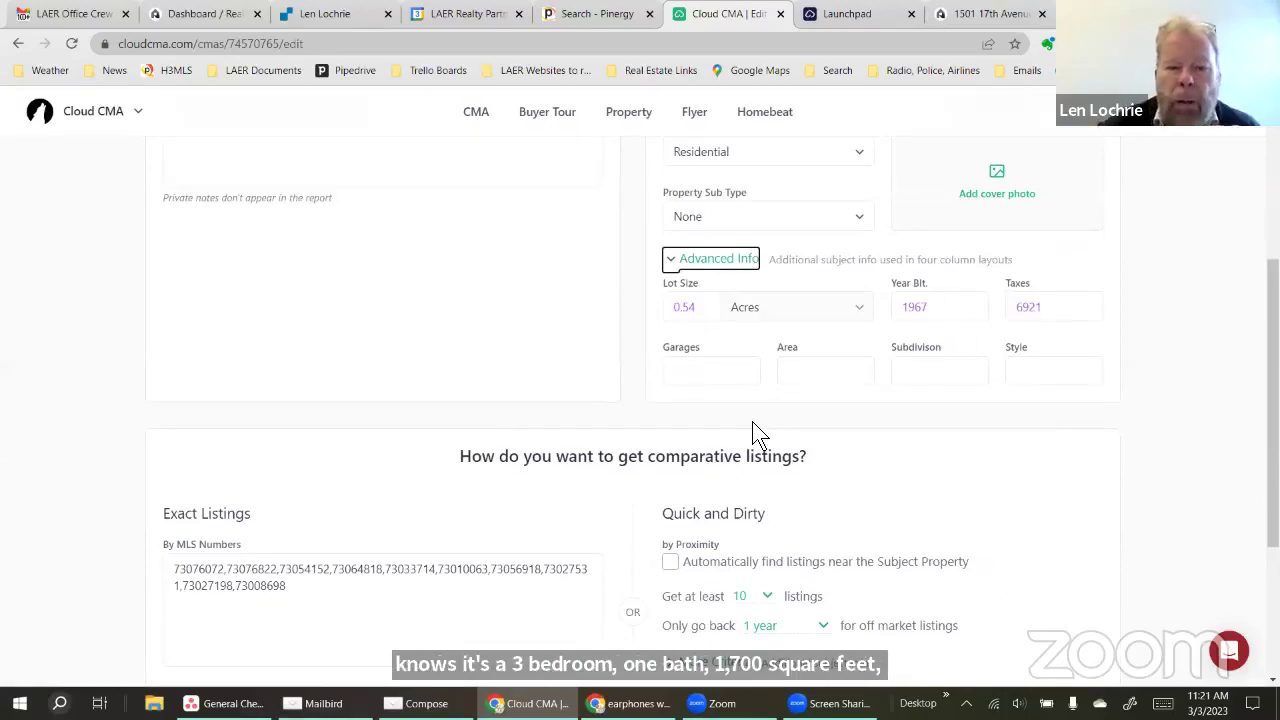
pyautogui.scroll(-2, 755, 433)
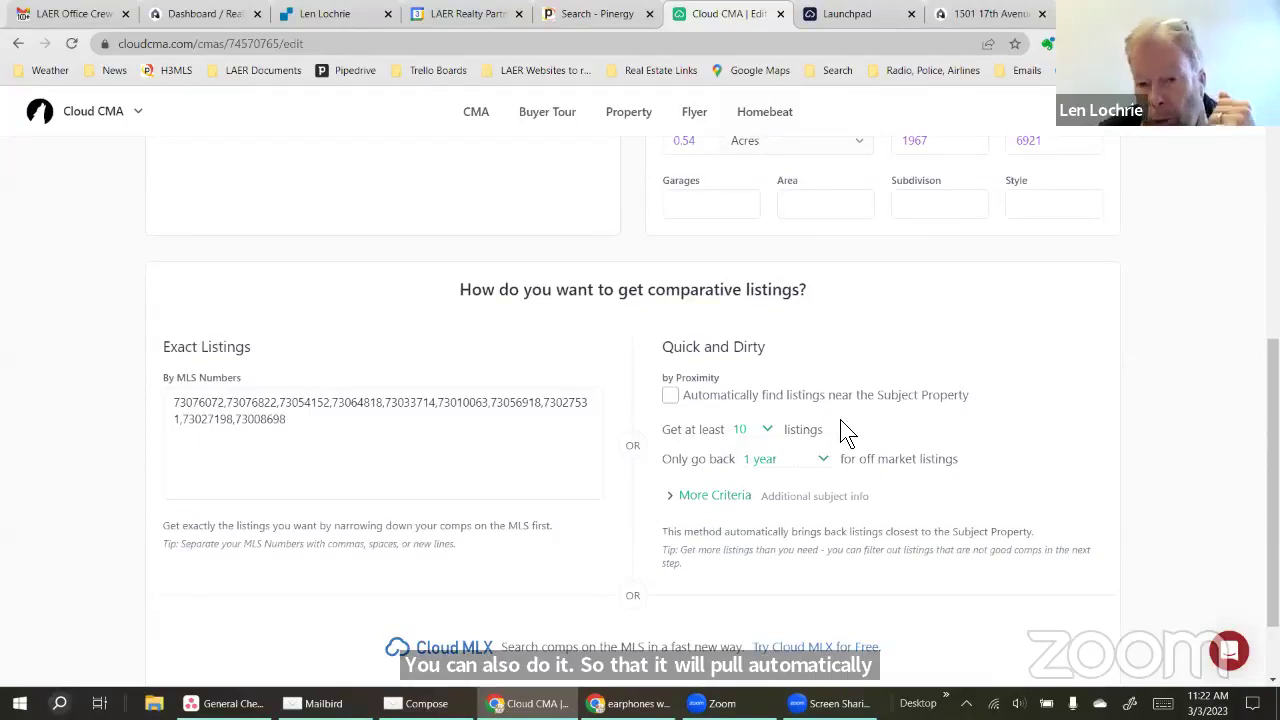
pyautogui.scroll(-1, 843, 430)
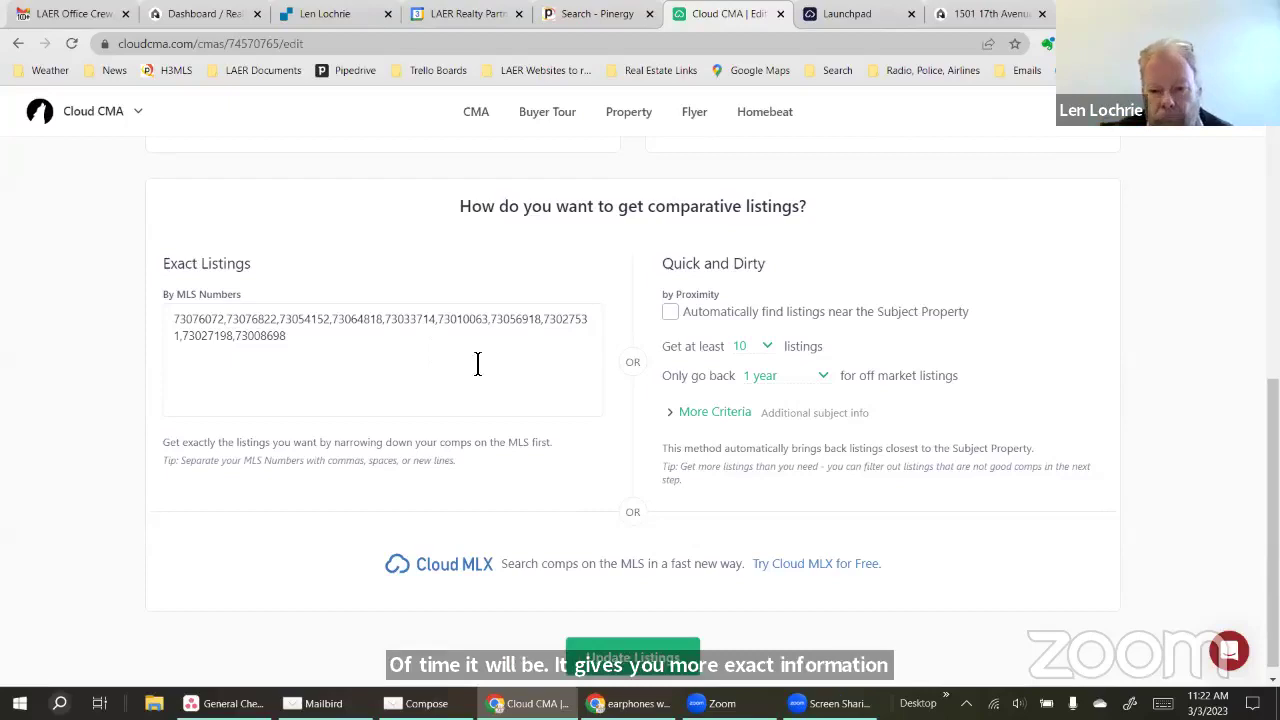
pyautogui.click(584, 461)
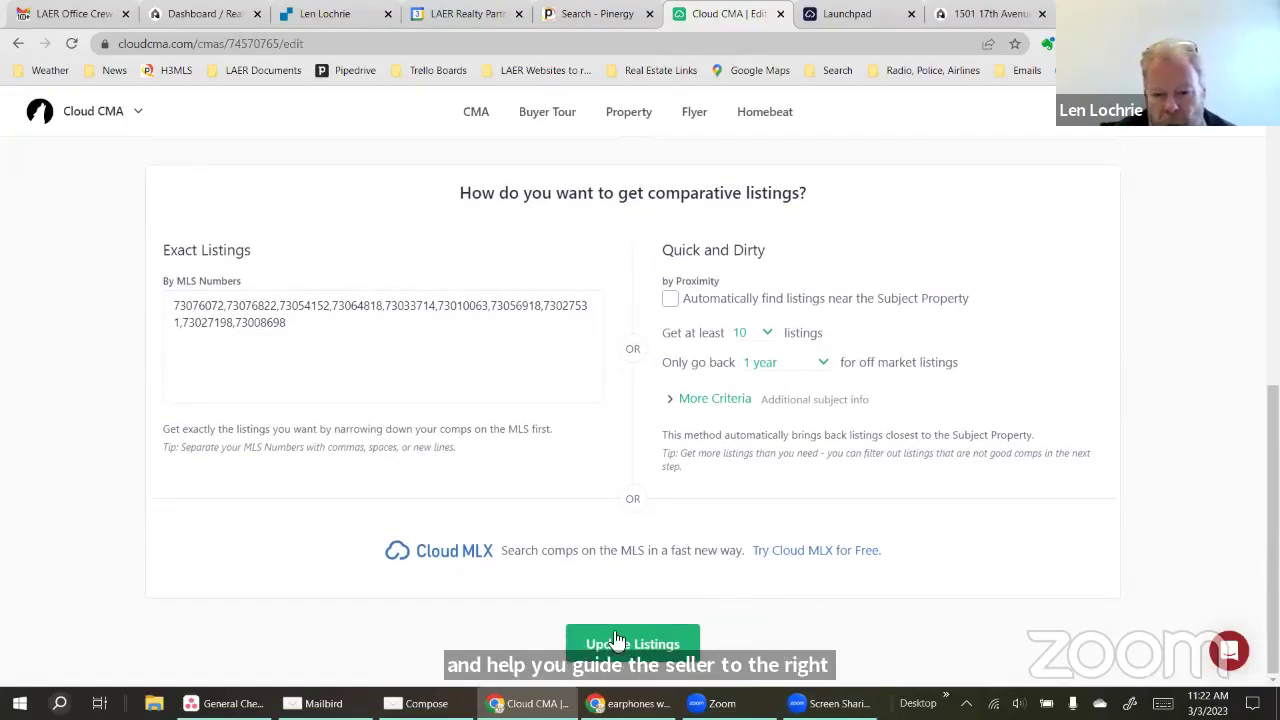
pyautogui.click(617, 641)
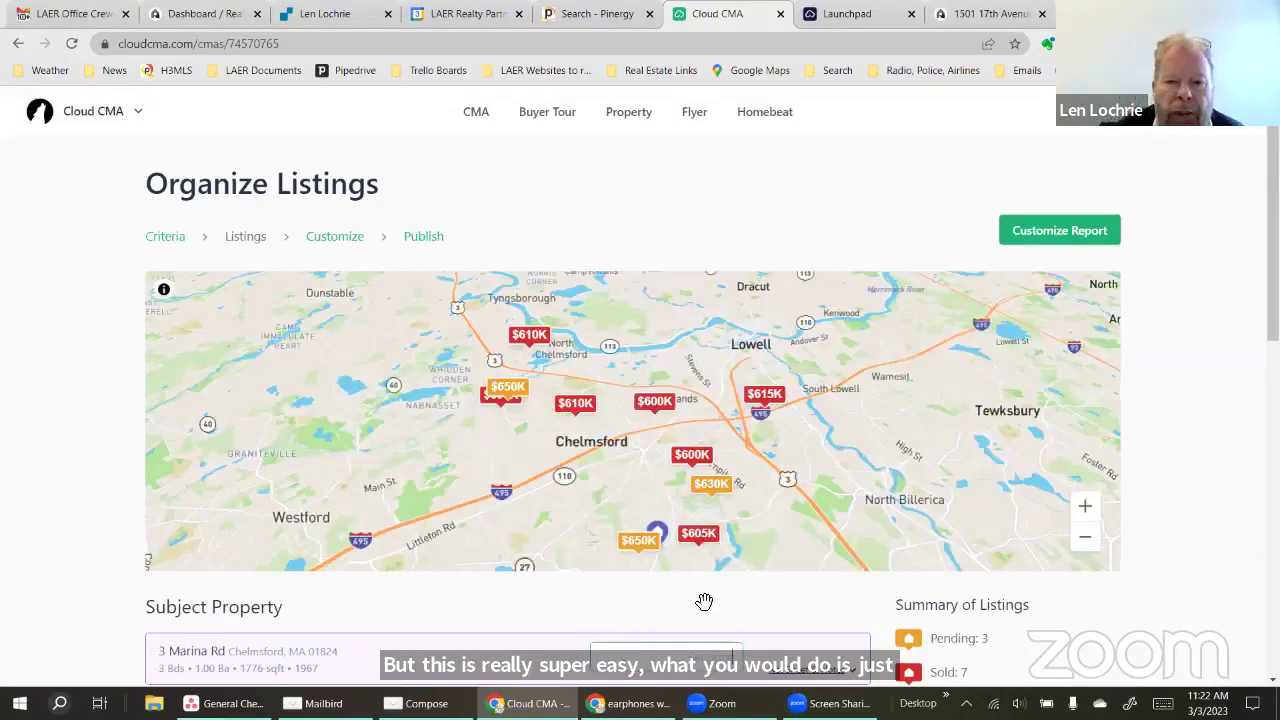
pyautogui.scroll(-3, 1200, 357)
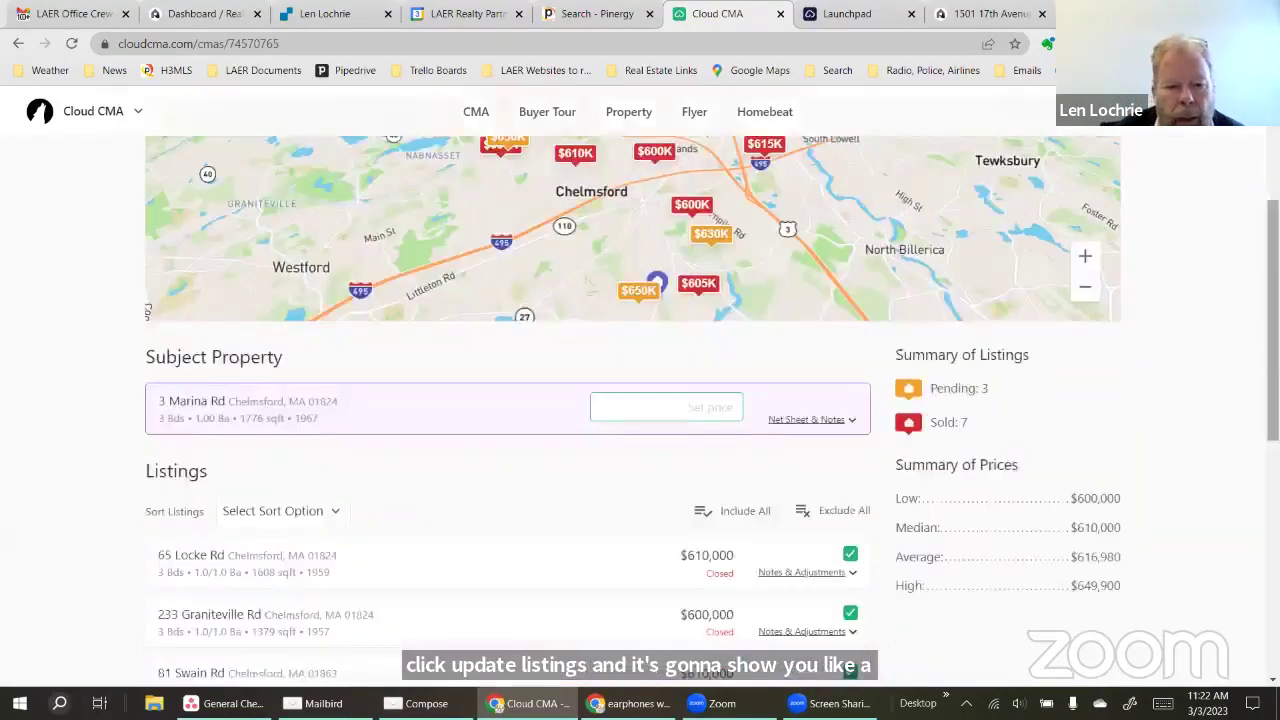
pyautogui.scroll(-2, 723, 608)
pyautogui.scroll(-1, 620, 530)
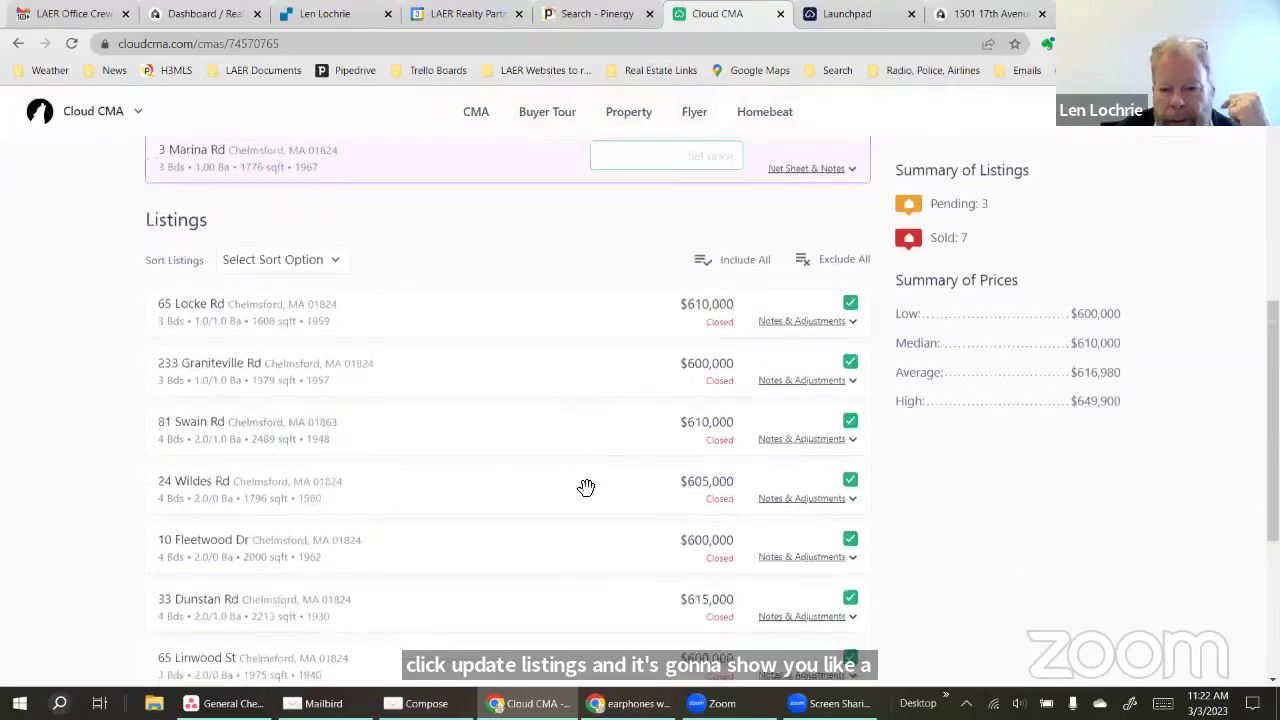
pyautogui.scroll(-3, 583, 530)
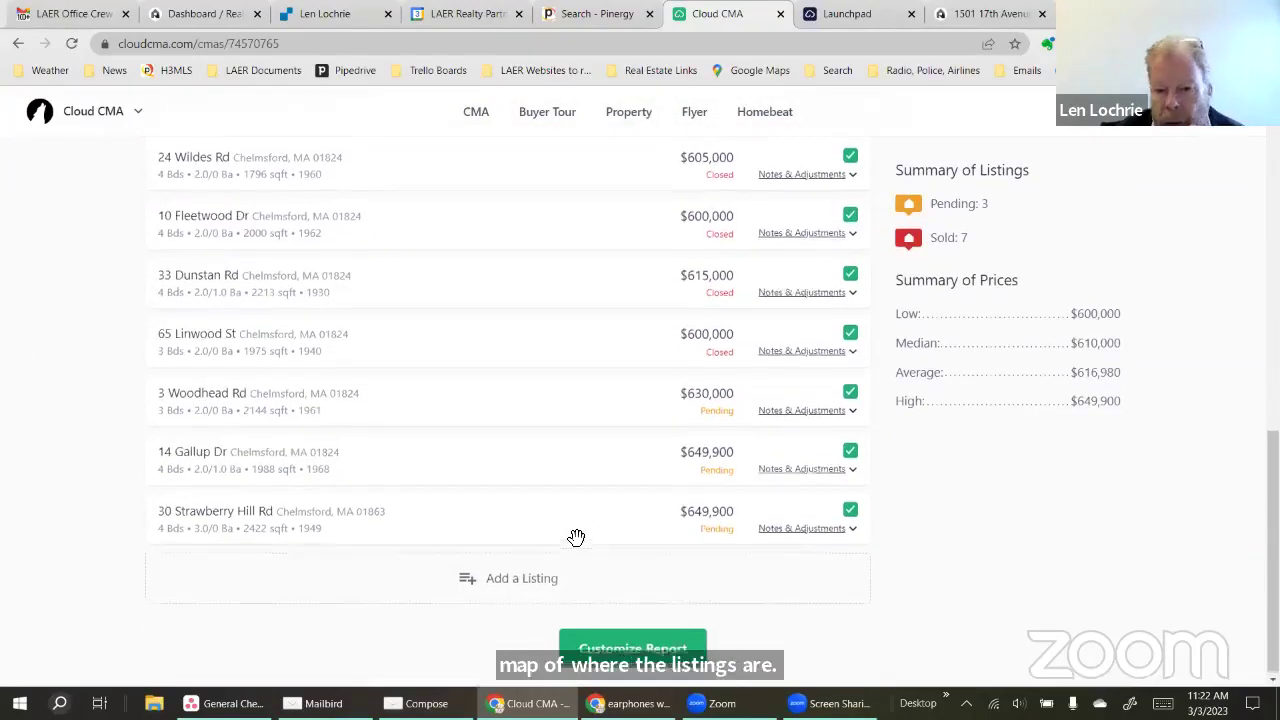
pyautogui.scroll(1, 576, 538)
pyautogui.scroll(1, 566, 545)
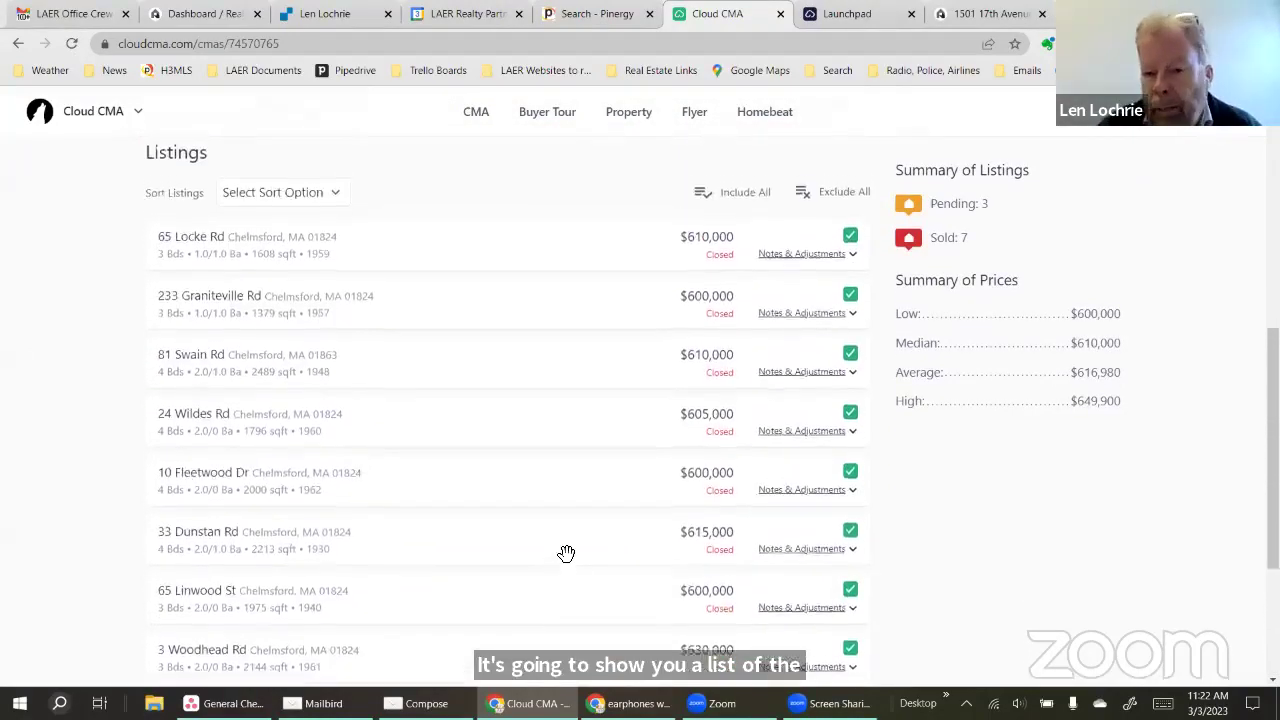
pyautogui.scroll(3, 566, 553)
pyautogui.scroll(-3, 566, 553)
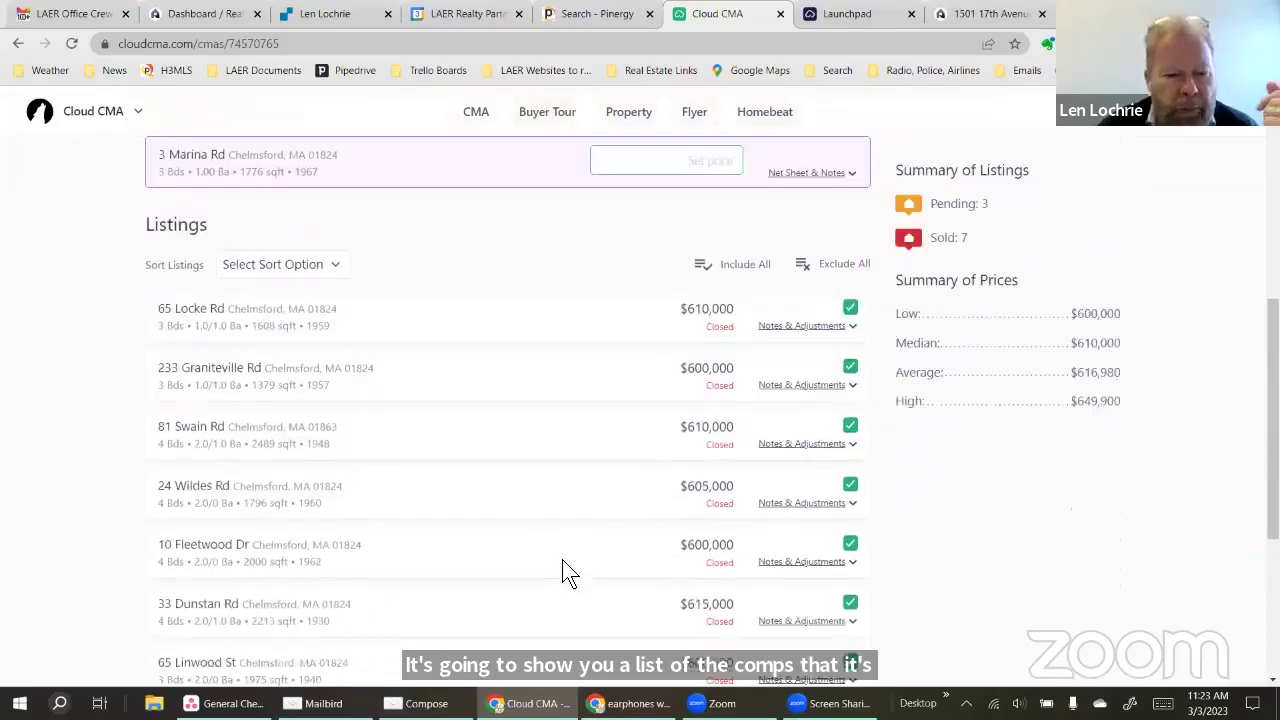
pyautogui.scroll(-3, 563, 565)
pyautogui.scroll(-1, 566, 561)
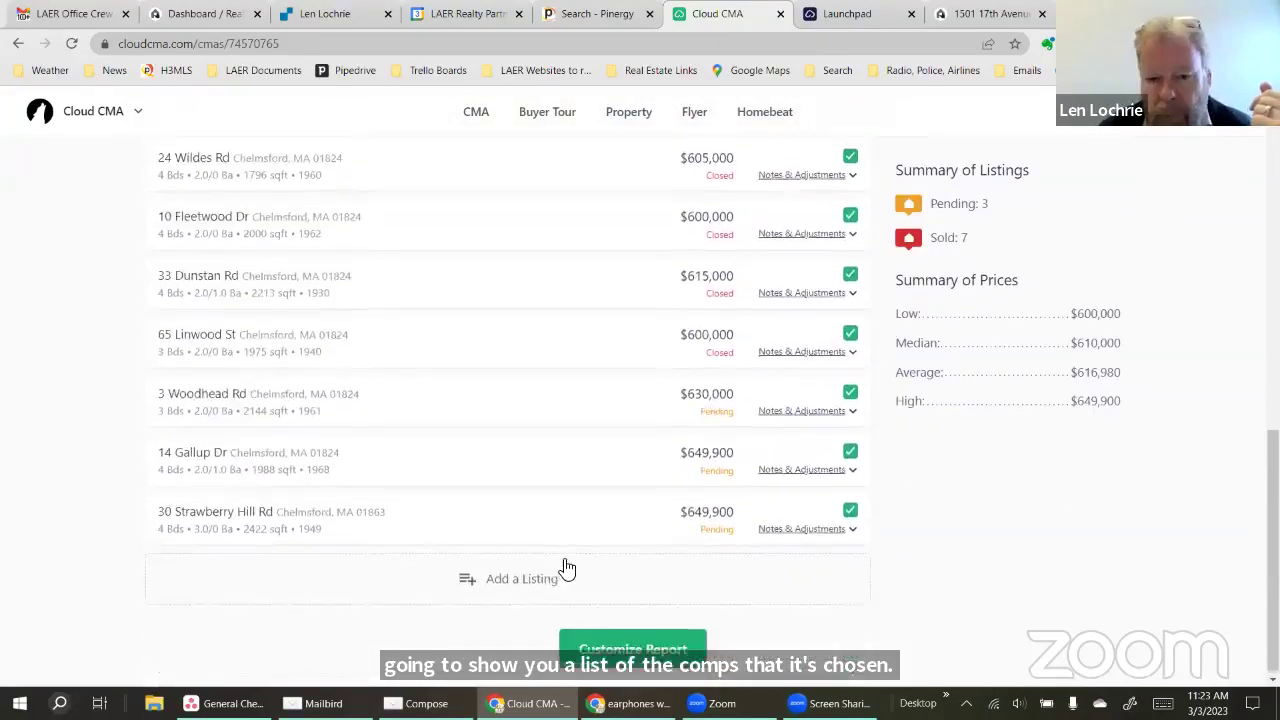
pyautogui.scroll(2, 566, 561)
pyautogui.scroll(1, 566, 561)
pyautogui.scroll(2, 566, 561)
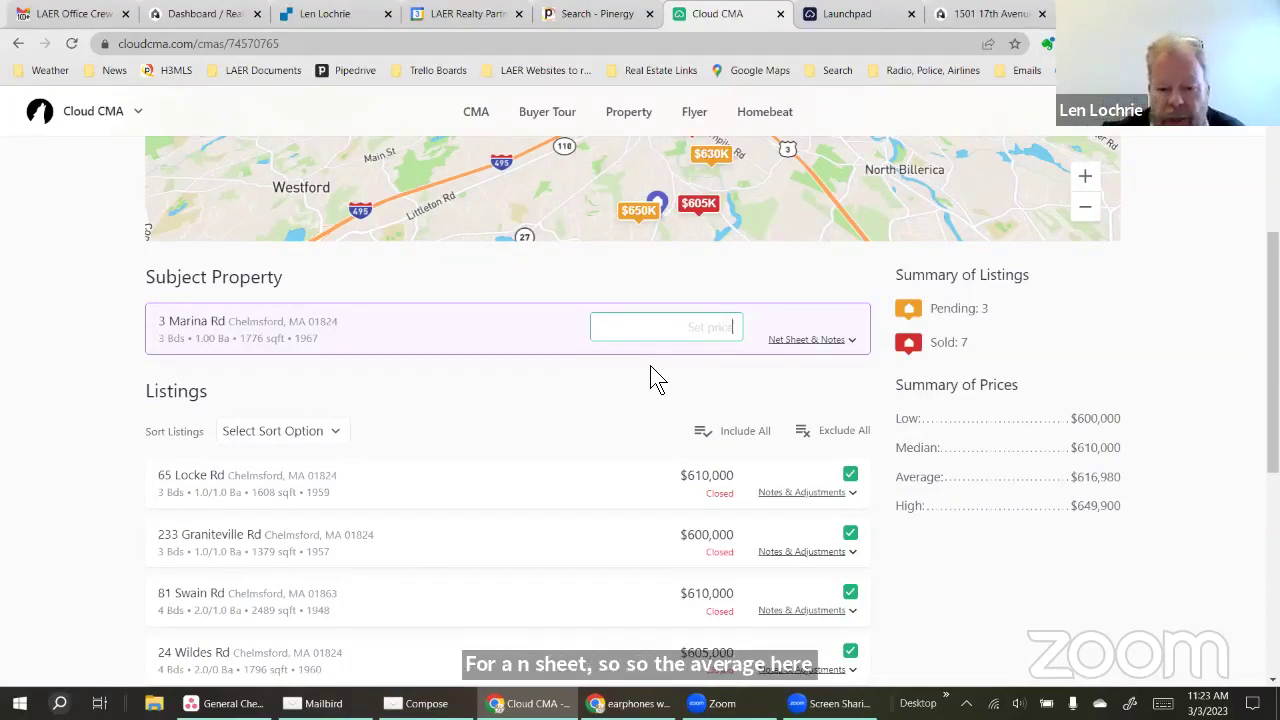
# Enter 619,900 as the subject property's price and proceed to Customize Report
pyautogui.write('6')
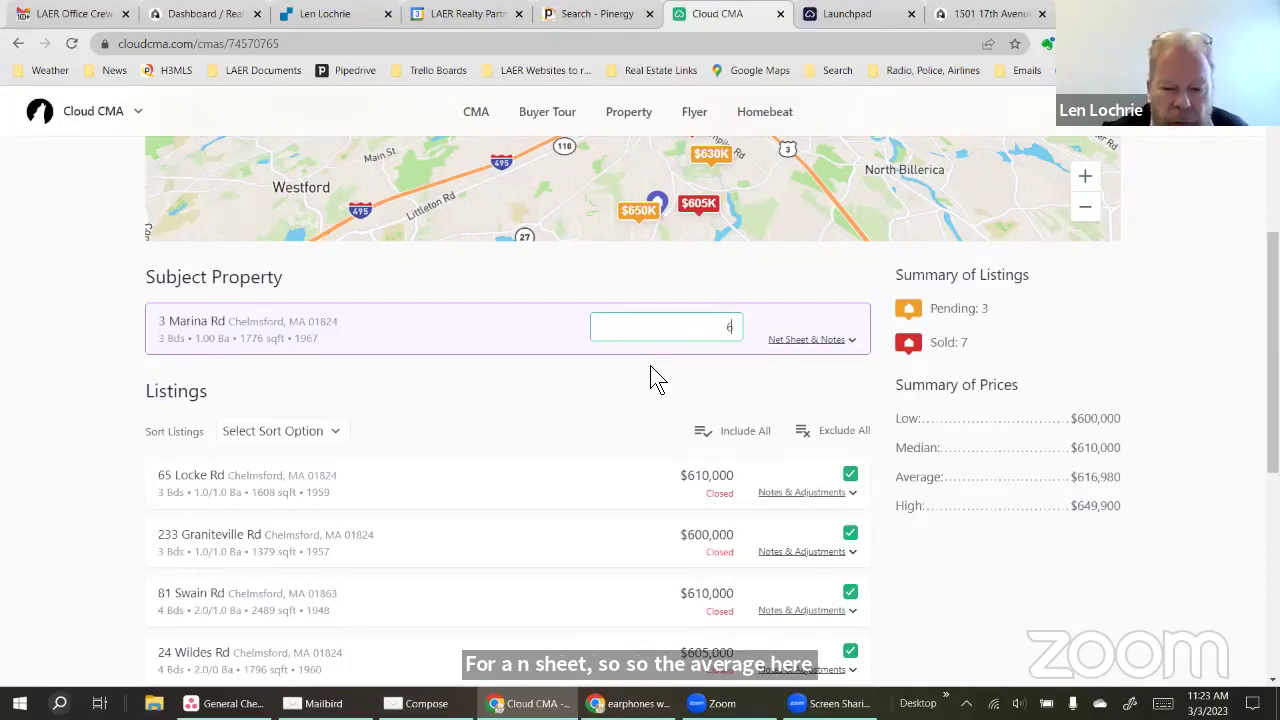
pyautogui.write('19.9000')
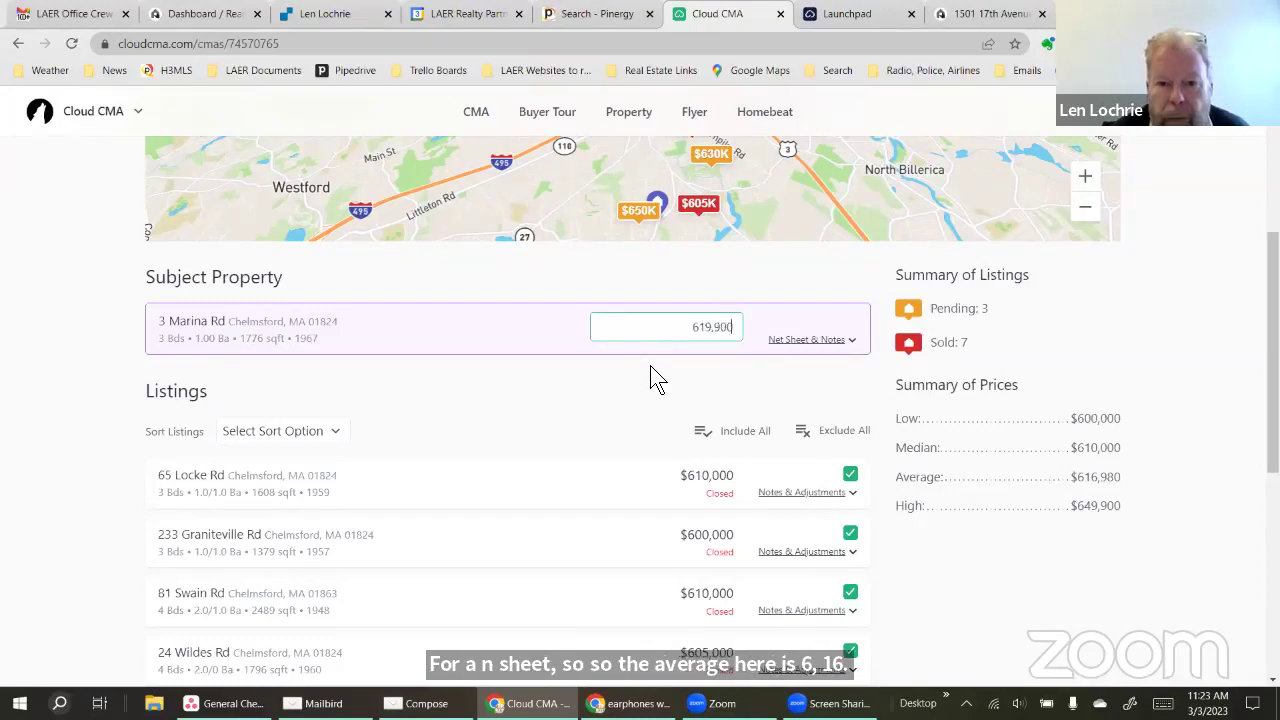
pyautogui.scroll(-3, 700, 386)
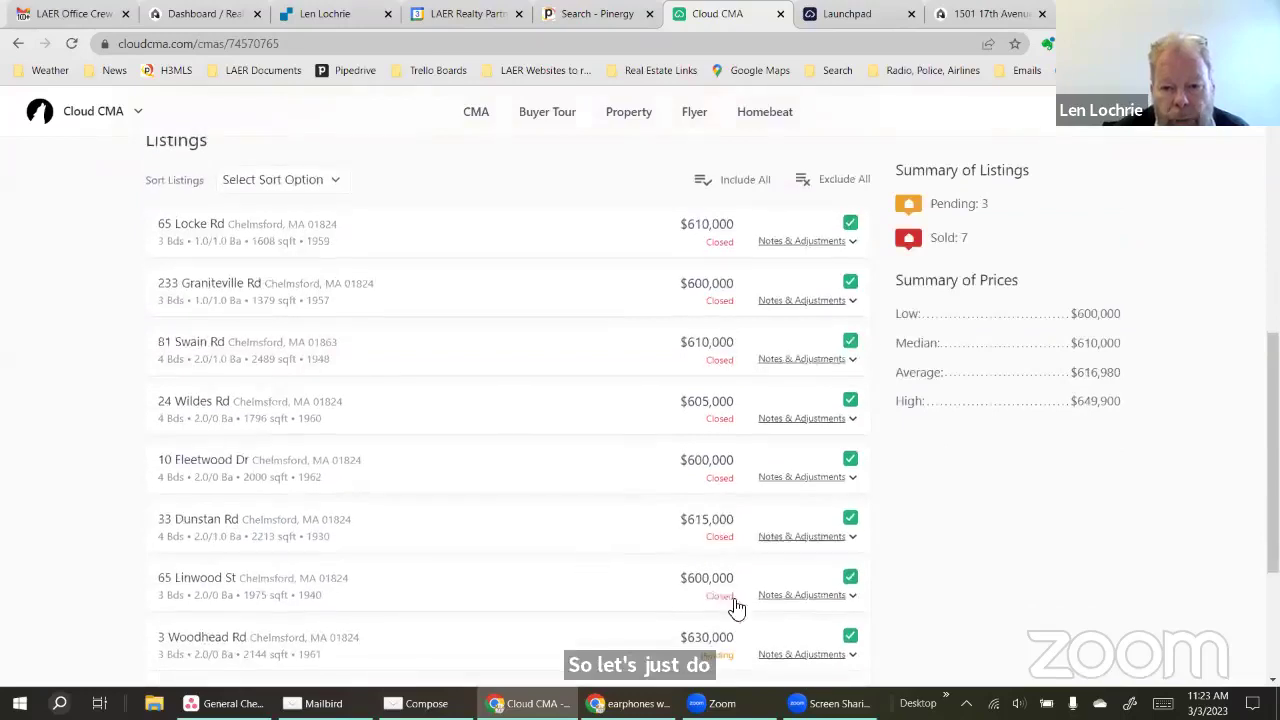
pyautogui.scroll(-3, 745, 630)
pyautogui.click(635, 644)
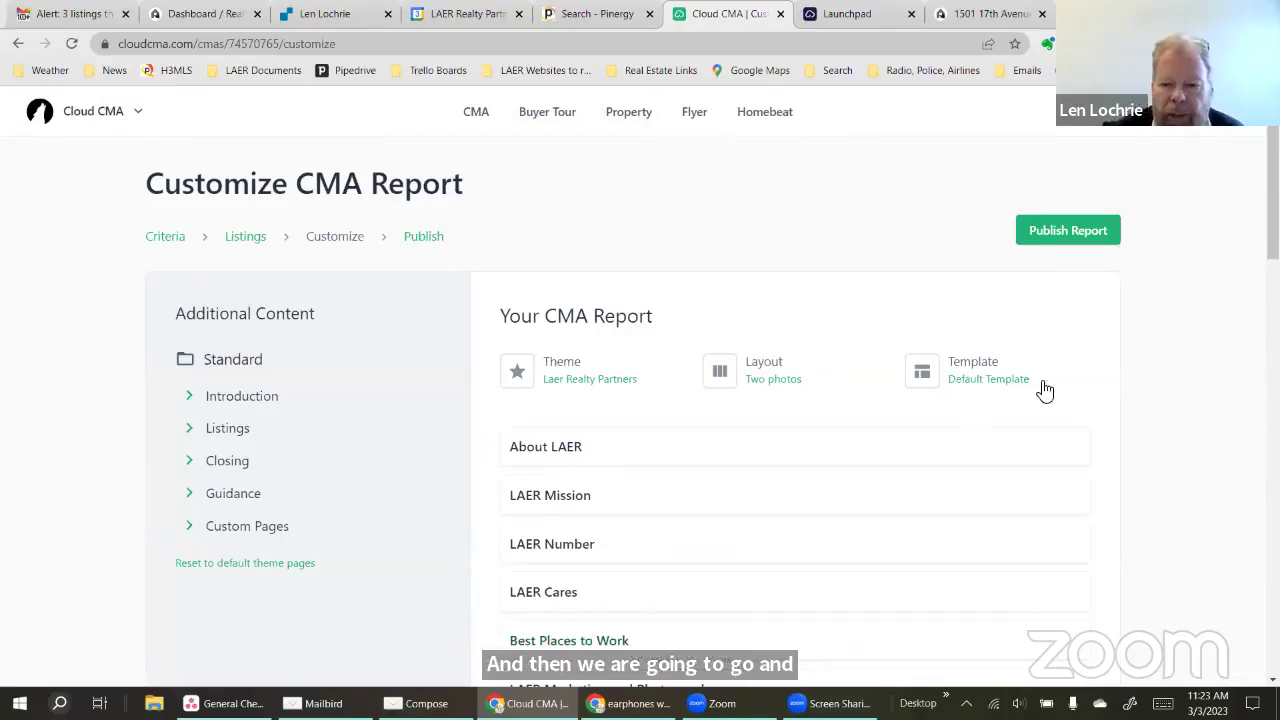
# Add the tough-market selling, Negotiating with Buyers, Online Home Valuation Tools and CMAs vs Appraisals Guidance pages
pyautogui.scroll(-1, 1070, 390)
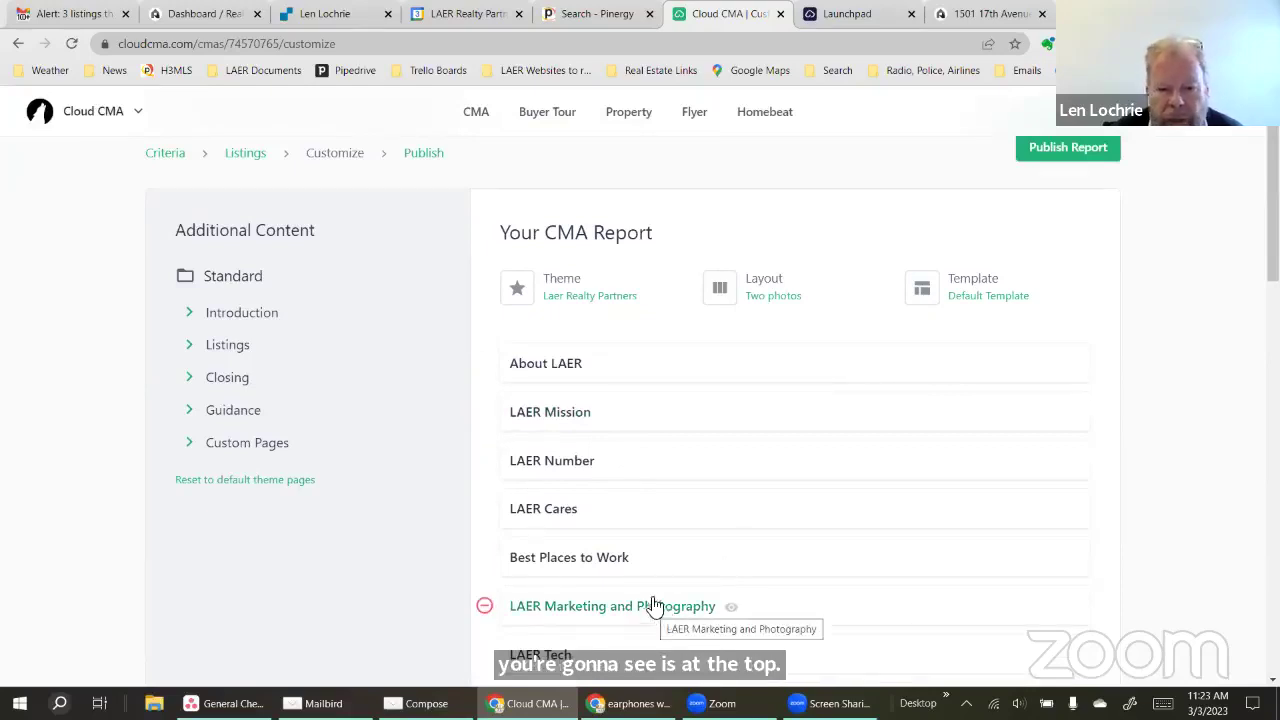
pyautogui.scroll(-1, 692, 466)
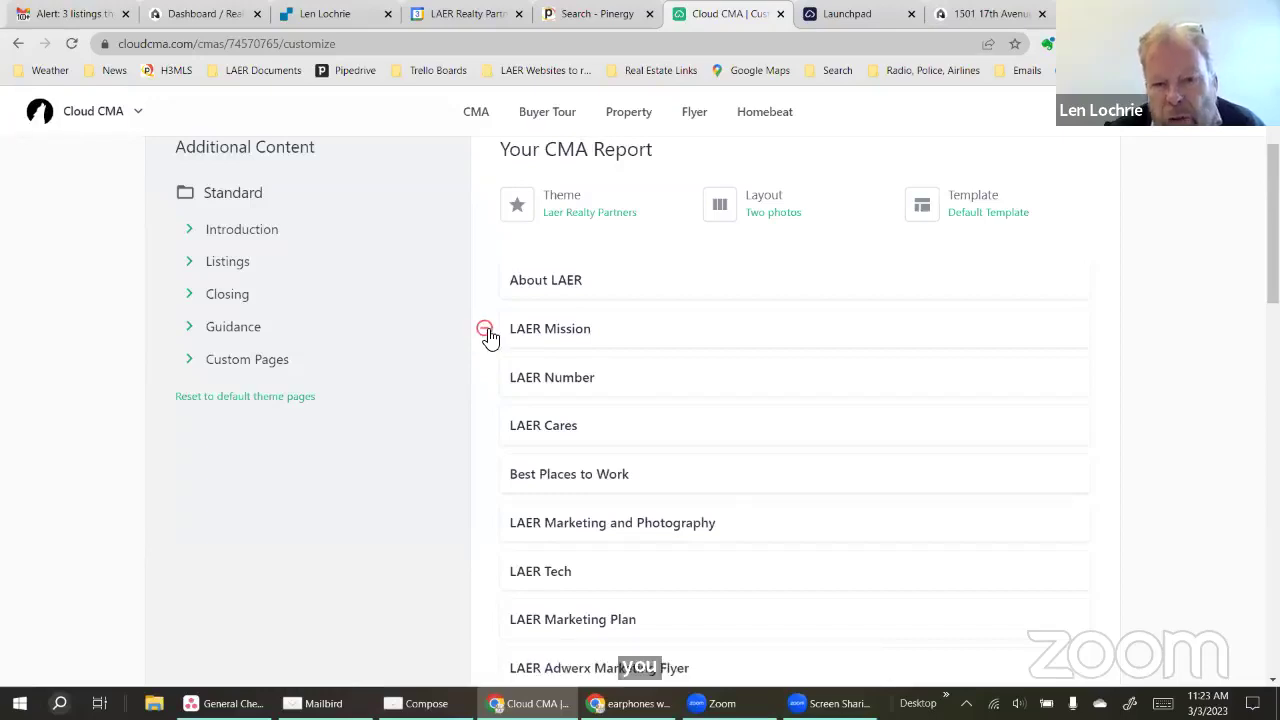
pyautogui.click(197, 232)
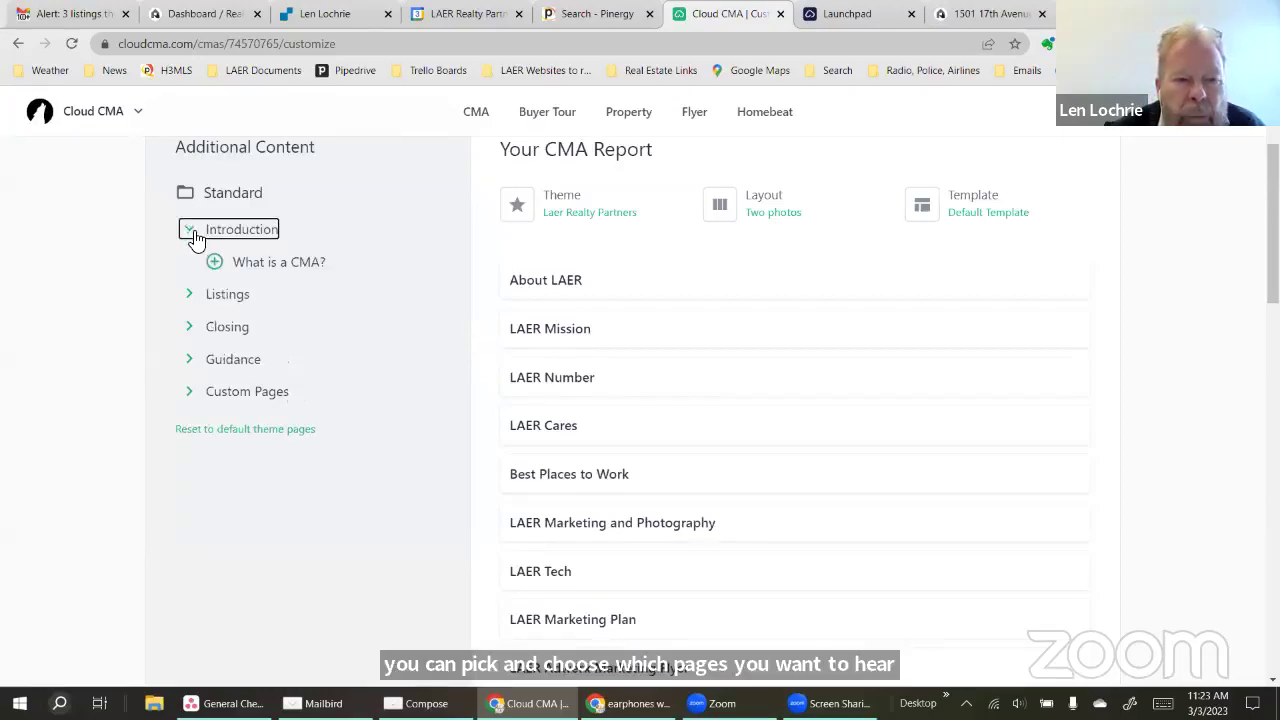
pyautogui.click(191, 359)
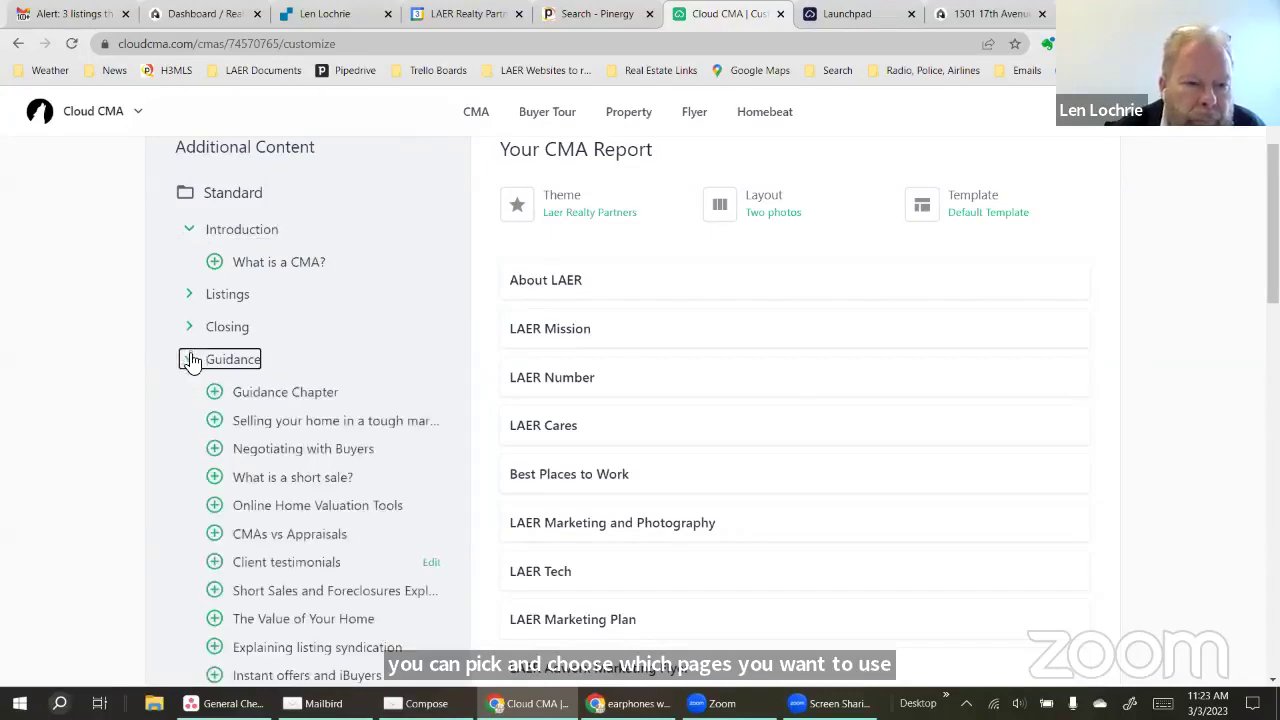
pyautogui.click(213, 421)
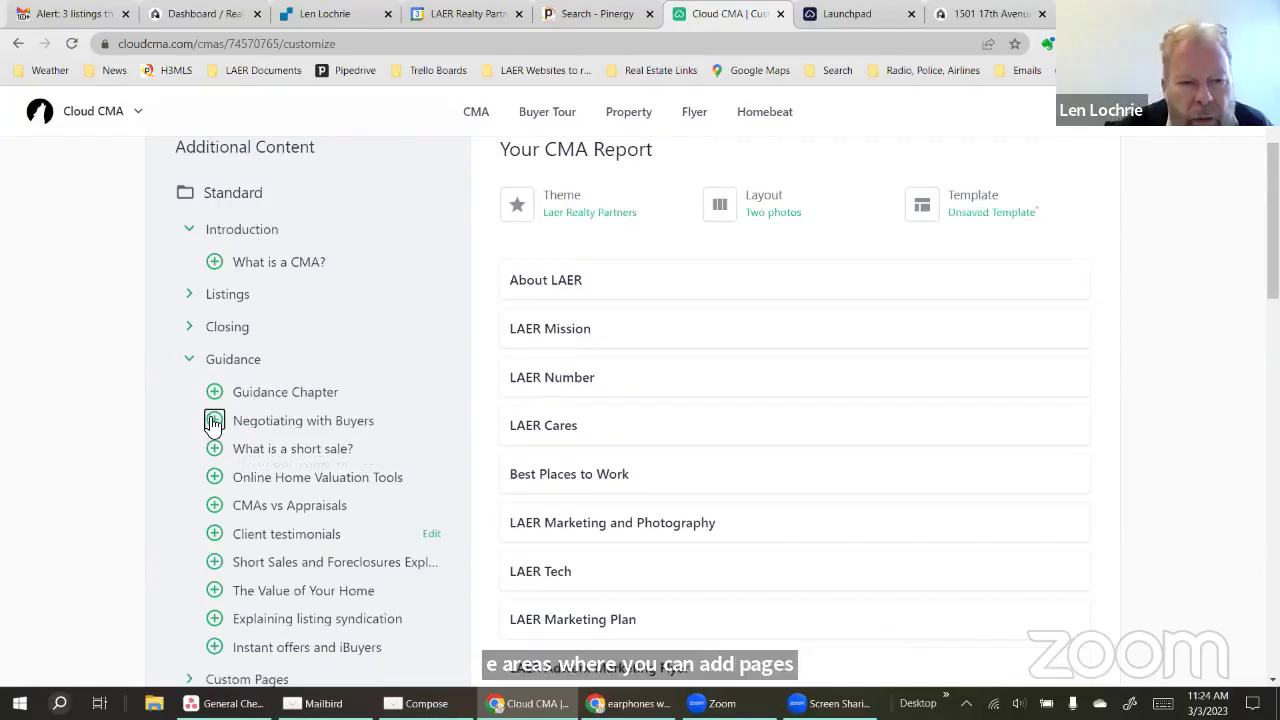
pyautogui.click(213, 421)
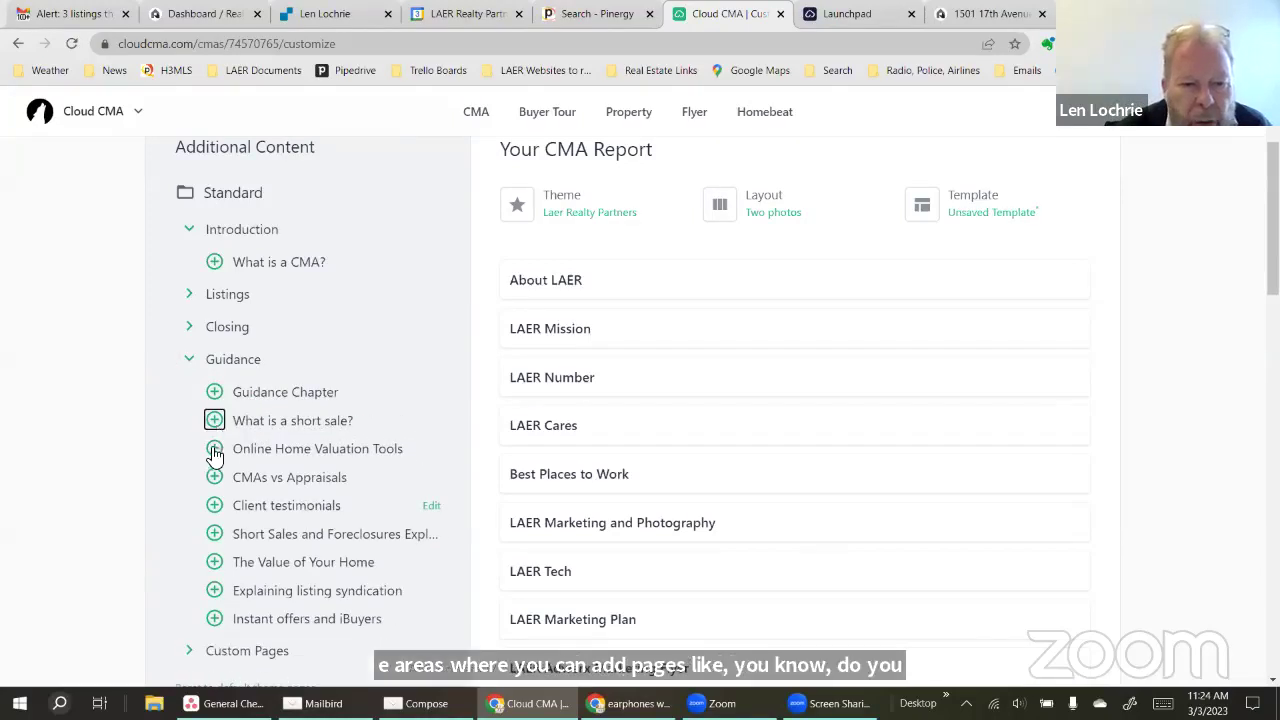
pyautogui.click(214, 451)
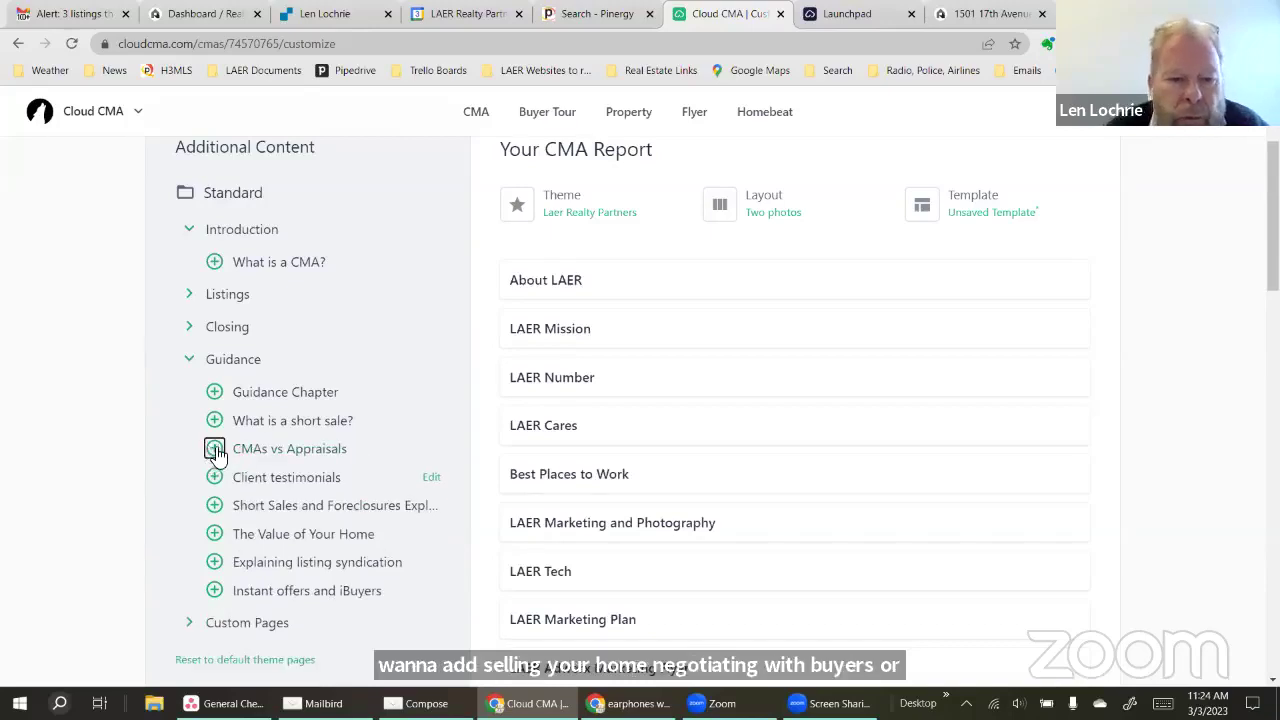
pyautogui.click(214, 451)
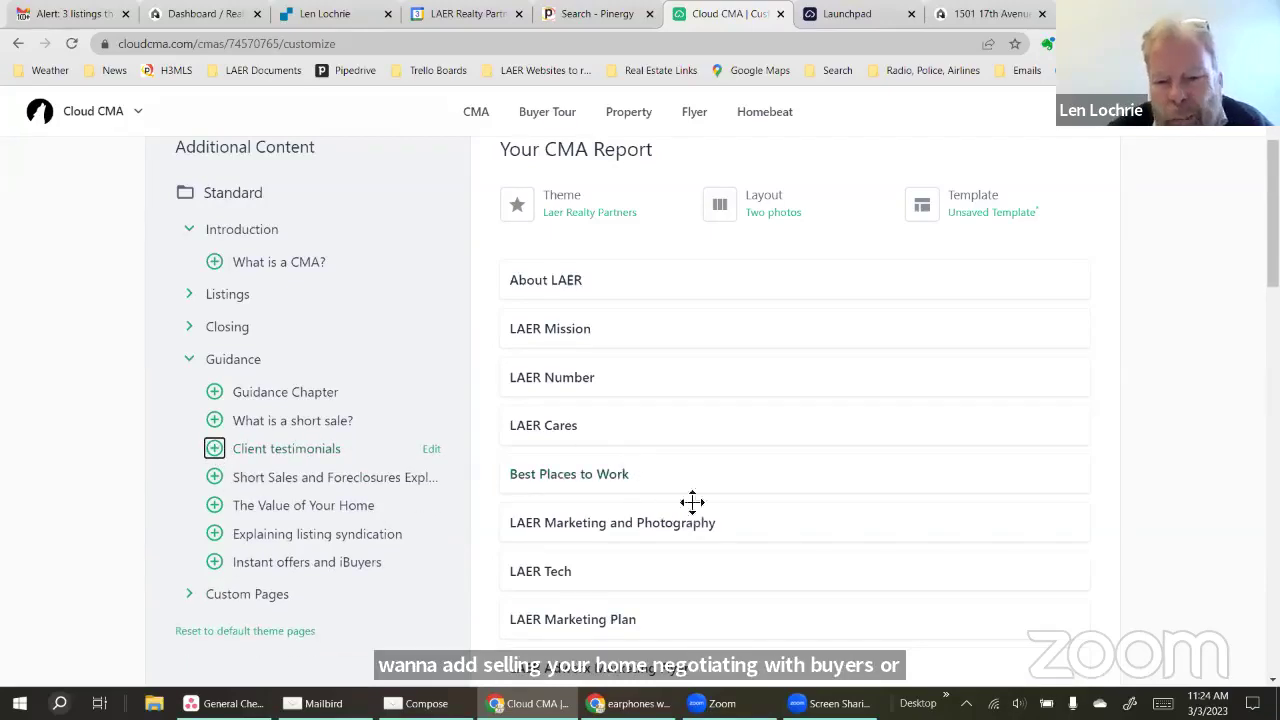
# Move LAER Tech right after LAER Number and remove the LAER Mission page
pyautogui.moveTo(732, 520); pyautogui.dragTo(725, 395)
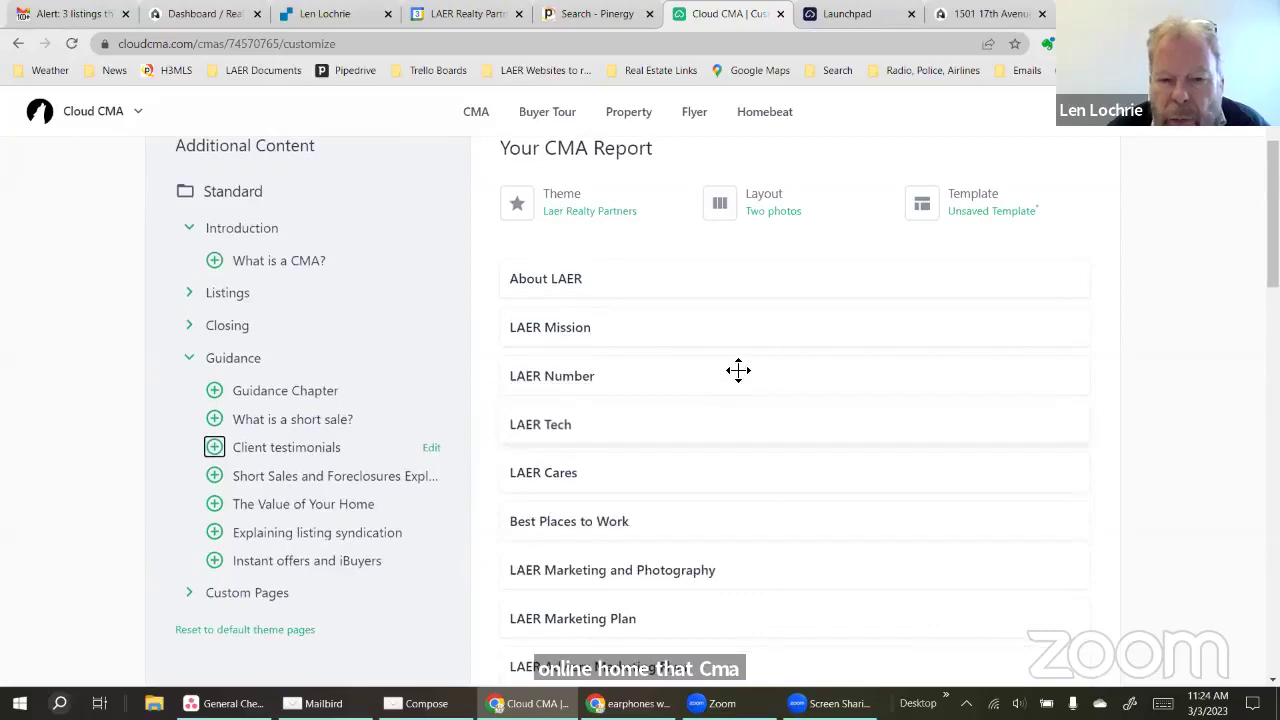
pyautogui.click(485, 330)
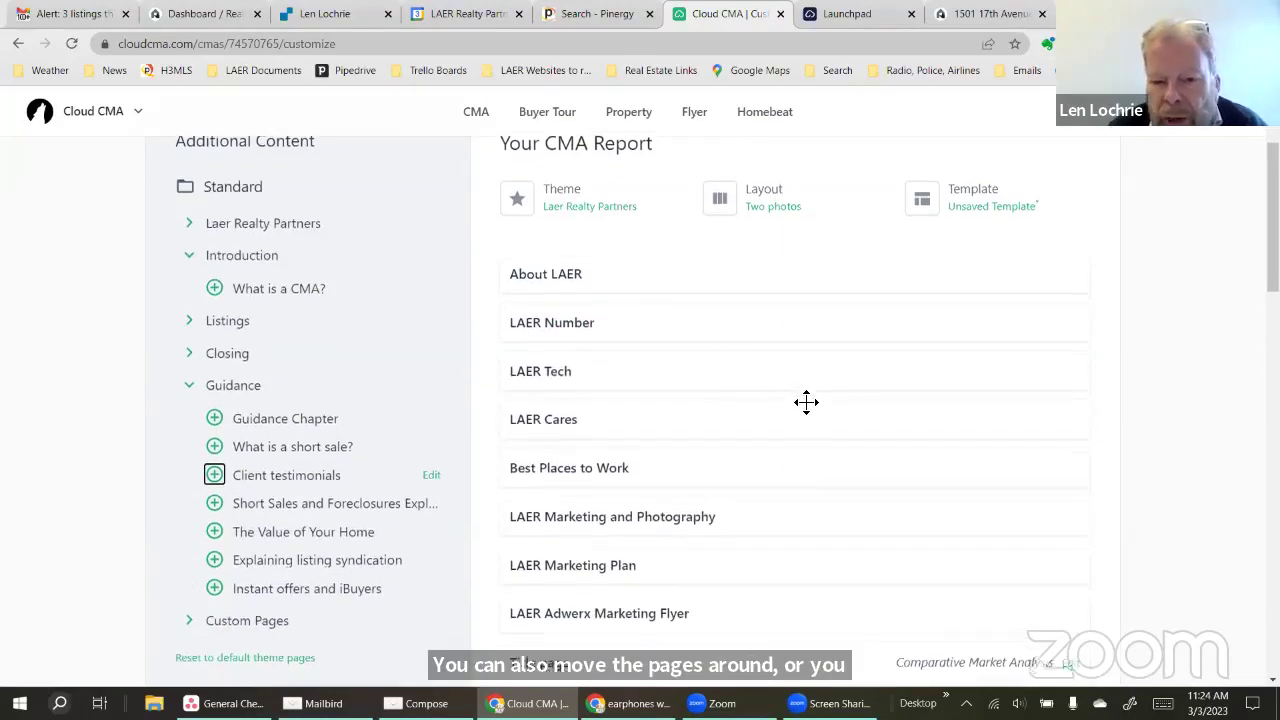
pyautogui.scroll(-8, 806, 404)
pyautogui.scroll(10, 788, 438)
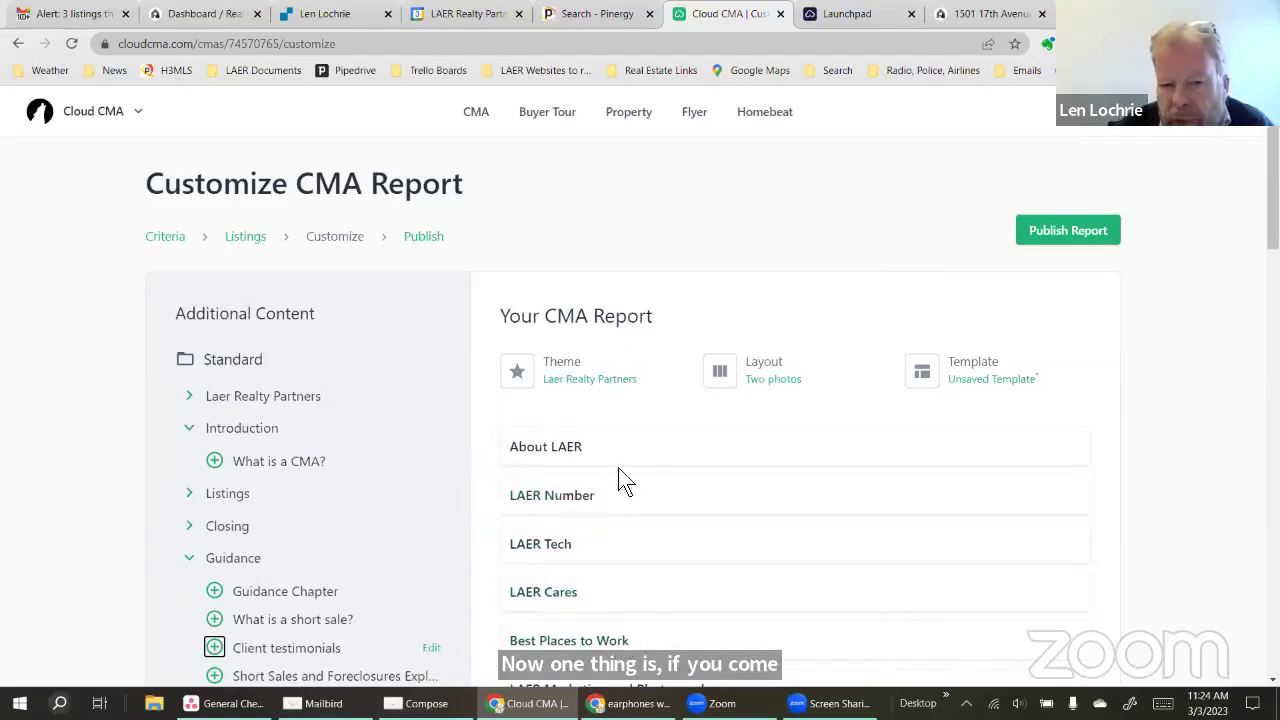
# Try the Modern Cabernet and Modern Chocolate & Teal themes, then apply Laer Realty Partners
pyautogui.click(559, 377)
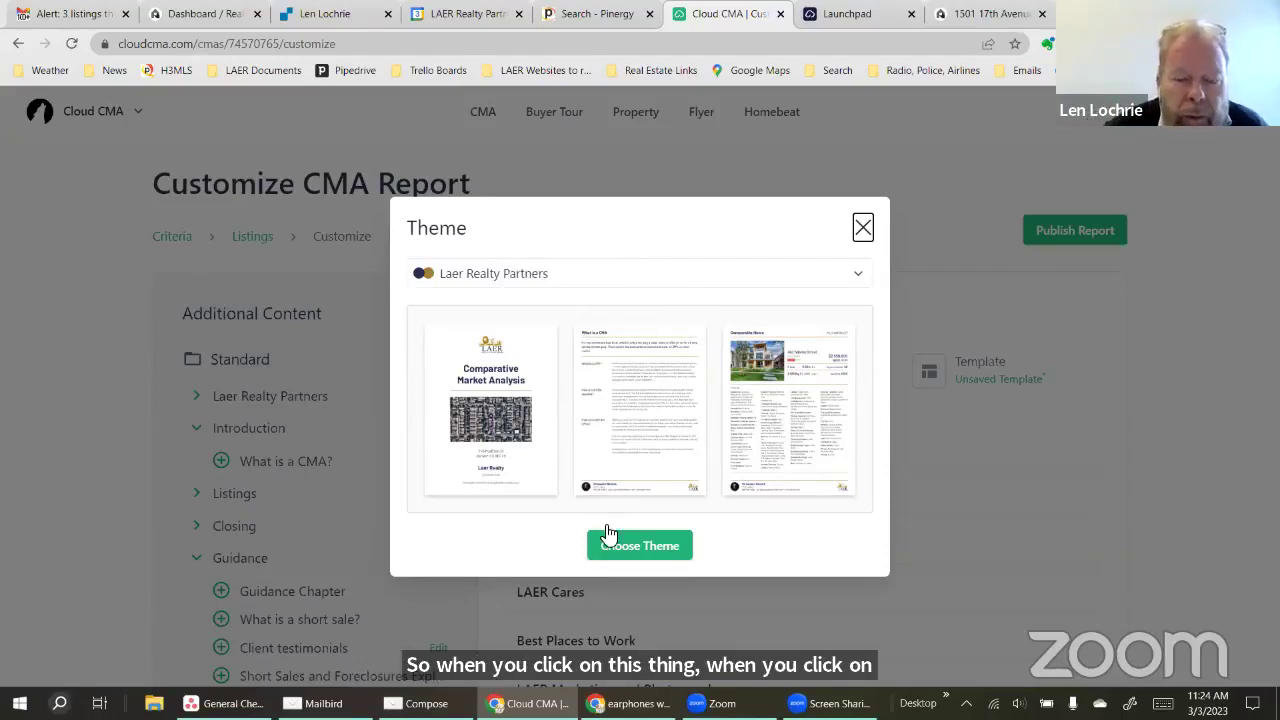
pyautogui.click(542, 283)
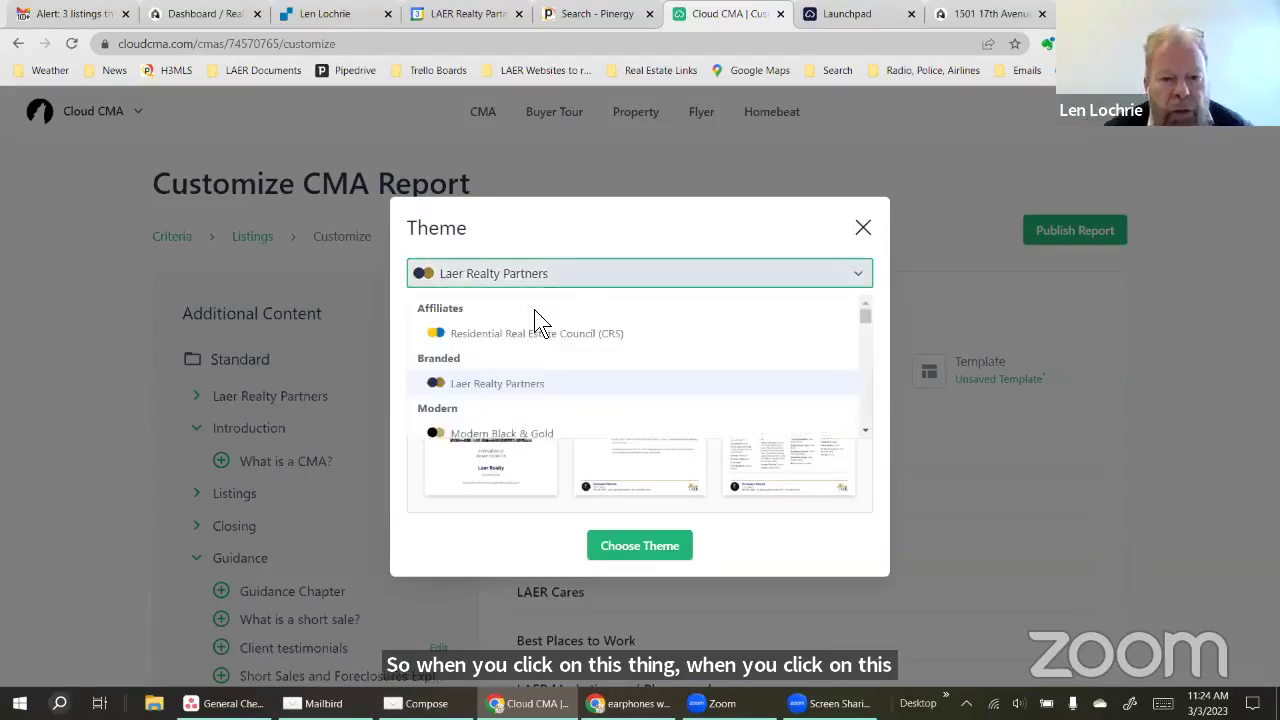
pyautogui.scroll(-5, 538, 325)
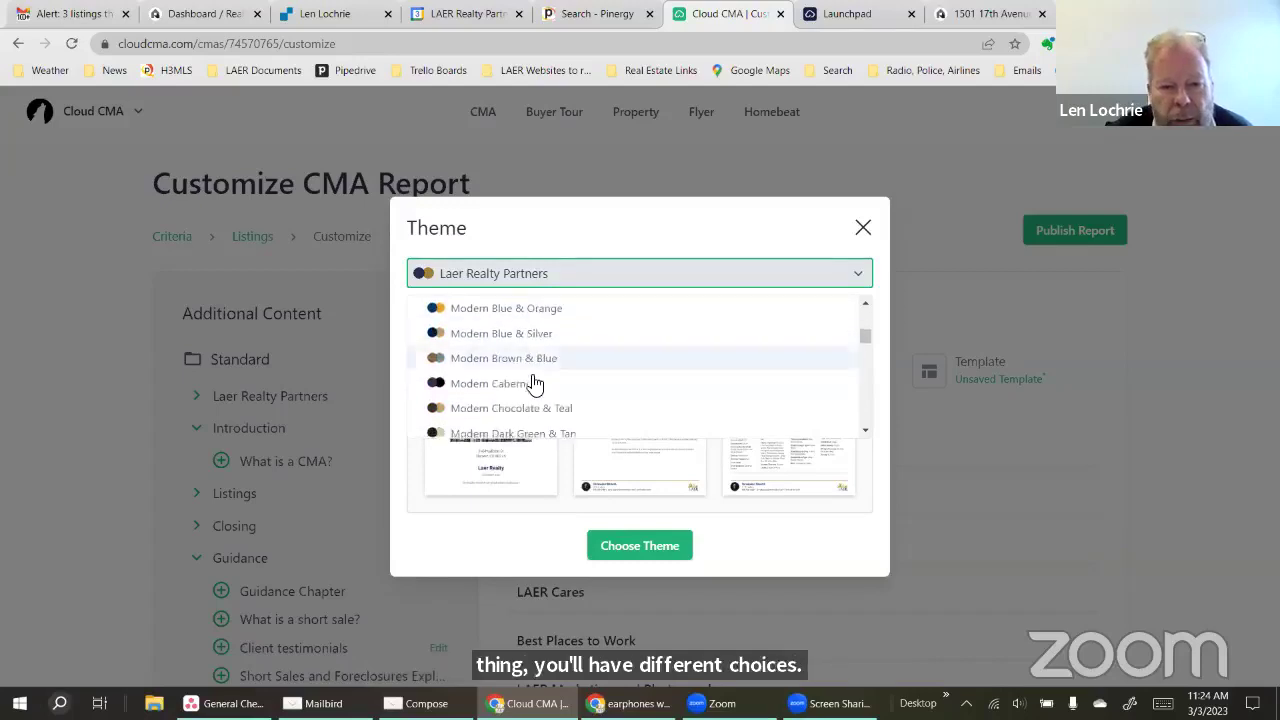
pyautogui.click(522, 384)
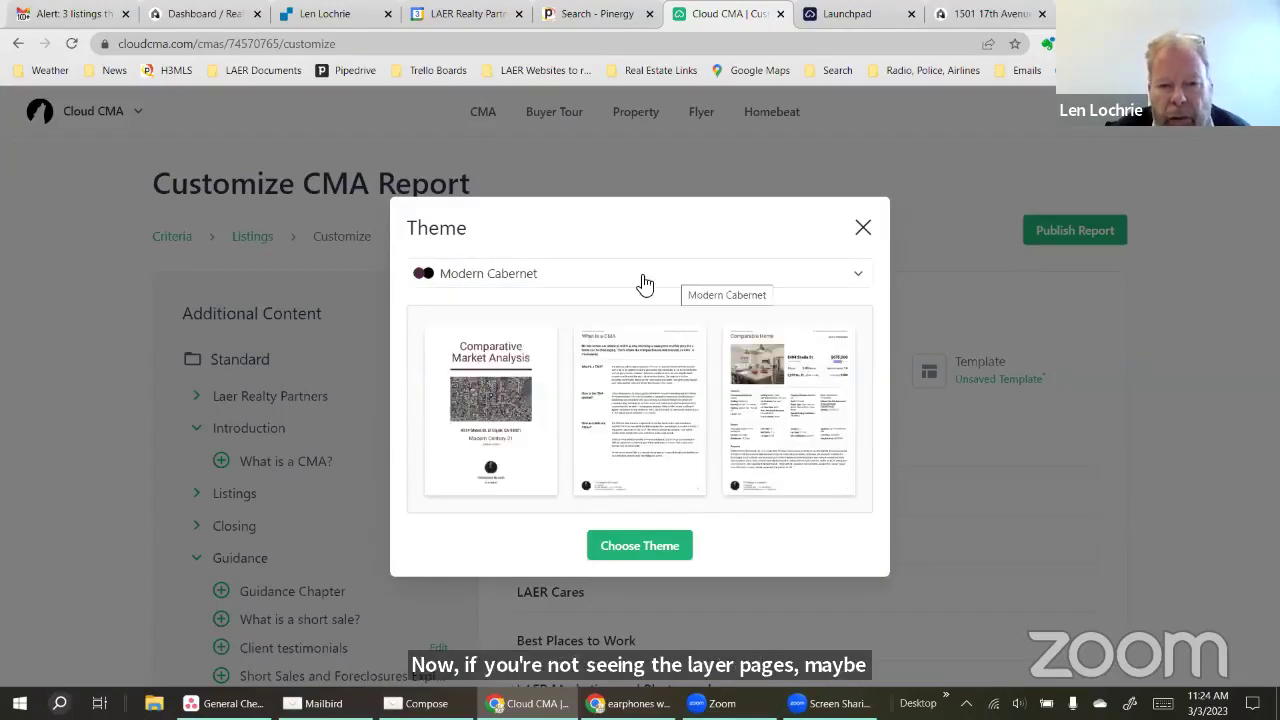
pyautogui.click(566, 286)
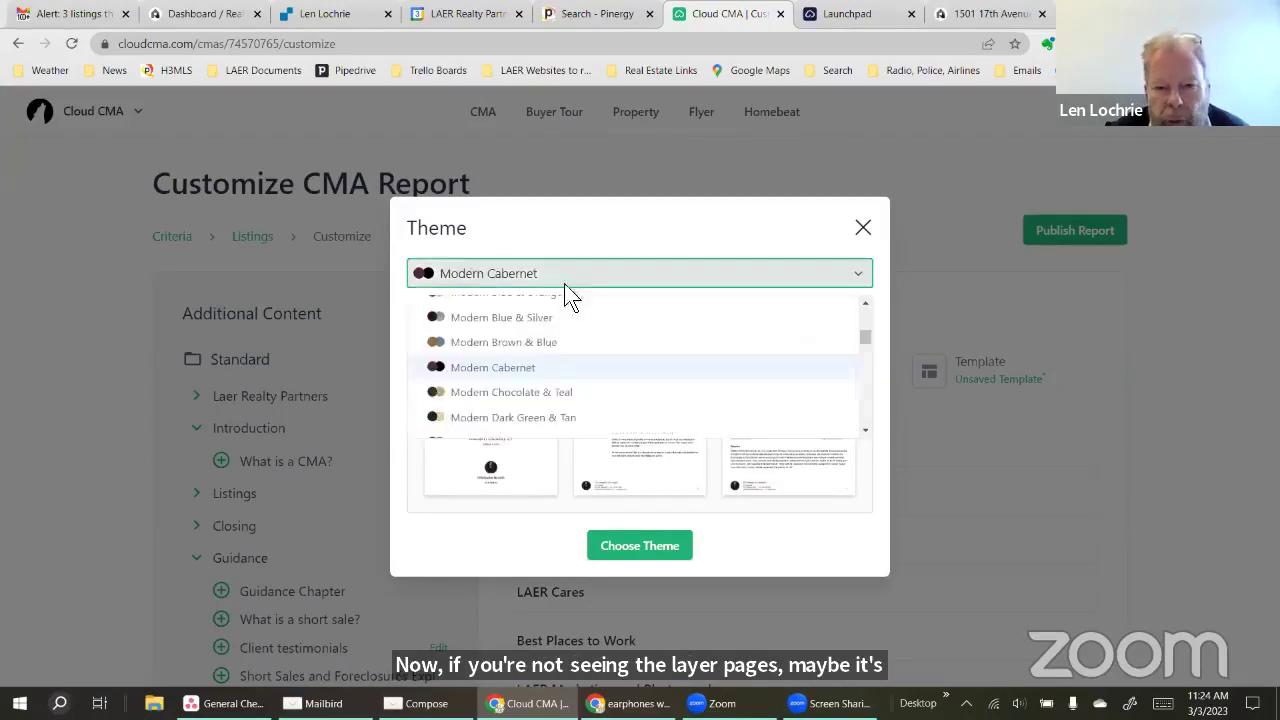
pyautogui.click(557, 391)
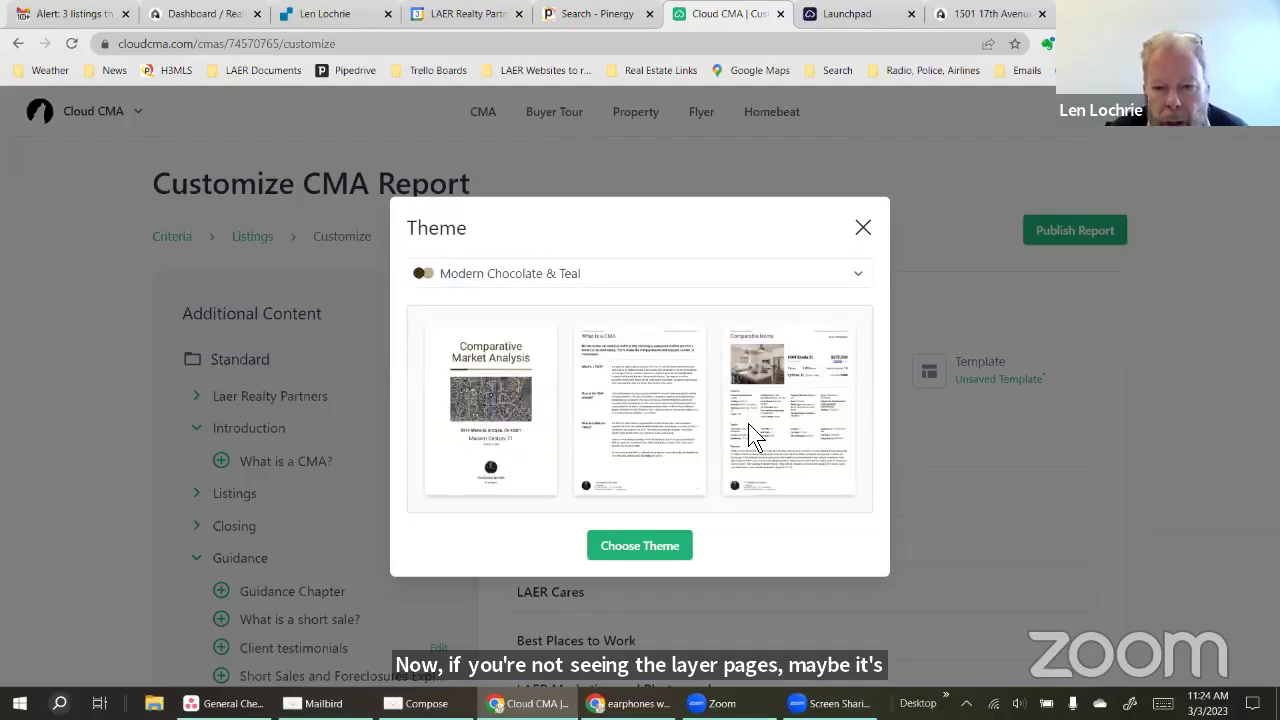
pyautogui.click(601, 287)
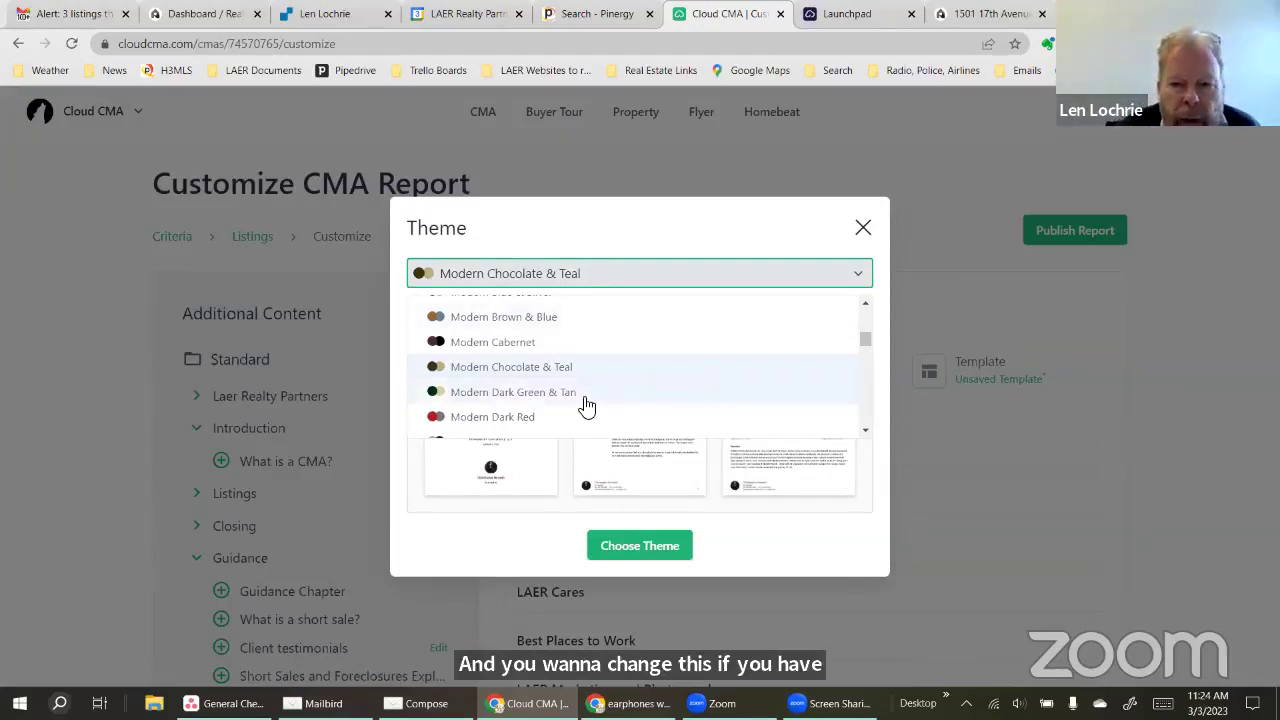
pyautogui.scroll(2, 587, 407)
pyautogui.scroll(3, 587, 407)
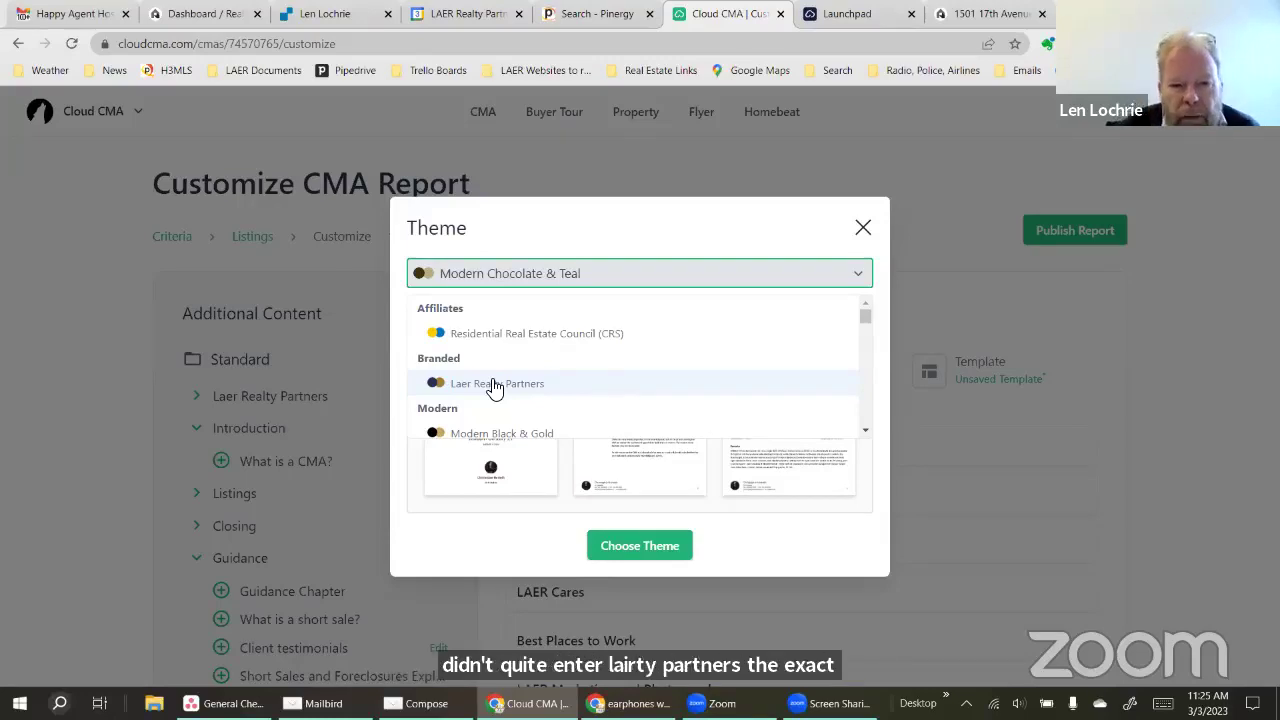
pyautogui.click(493, 384)
pyautogui.click(642, 549)
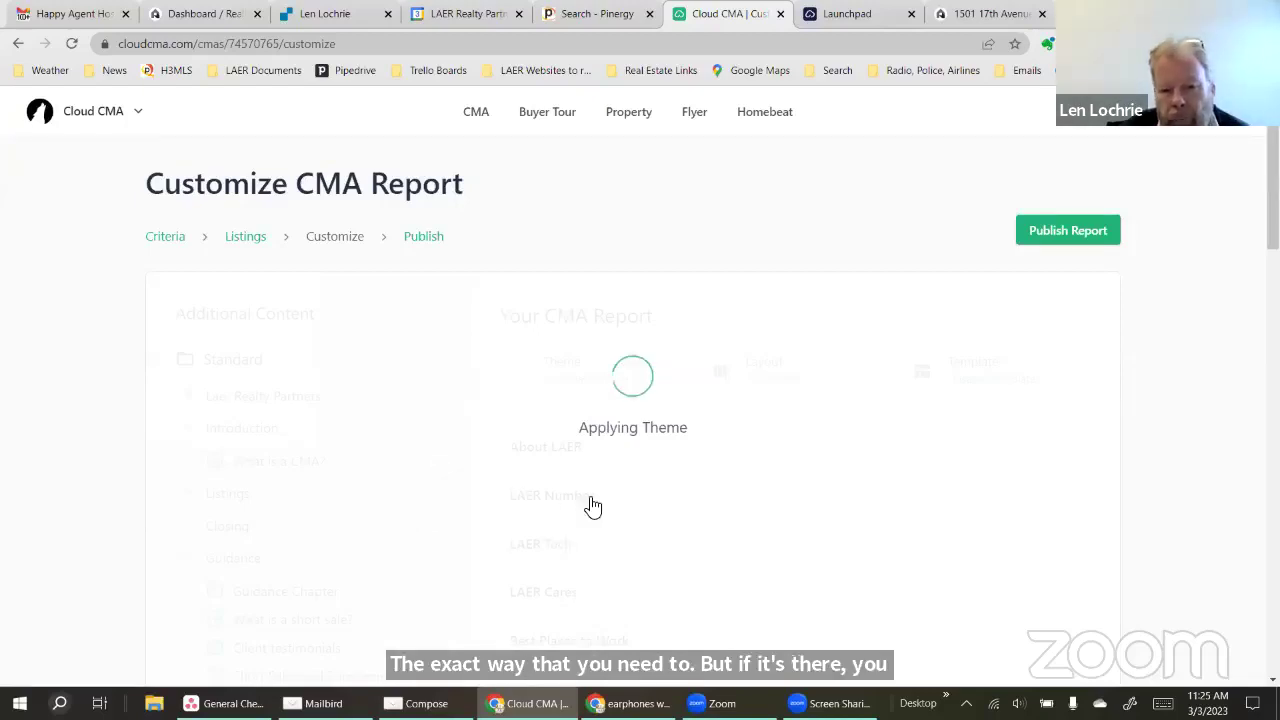
# Preview the LAER Marketing Plan page as a PDF
pyautogui.scroll(-2, 652, 516)
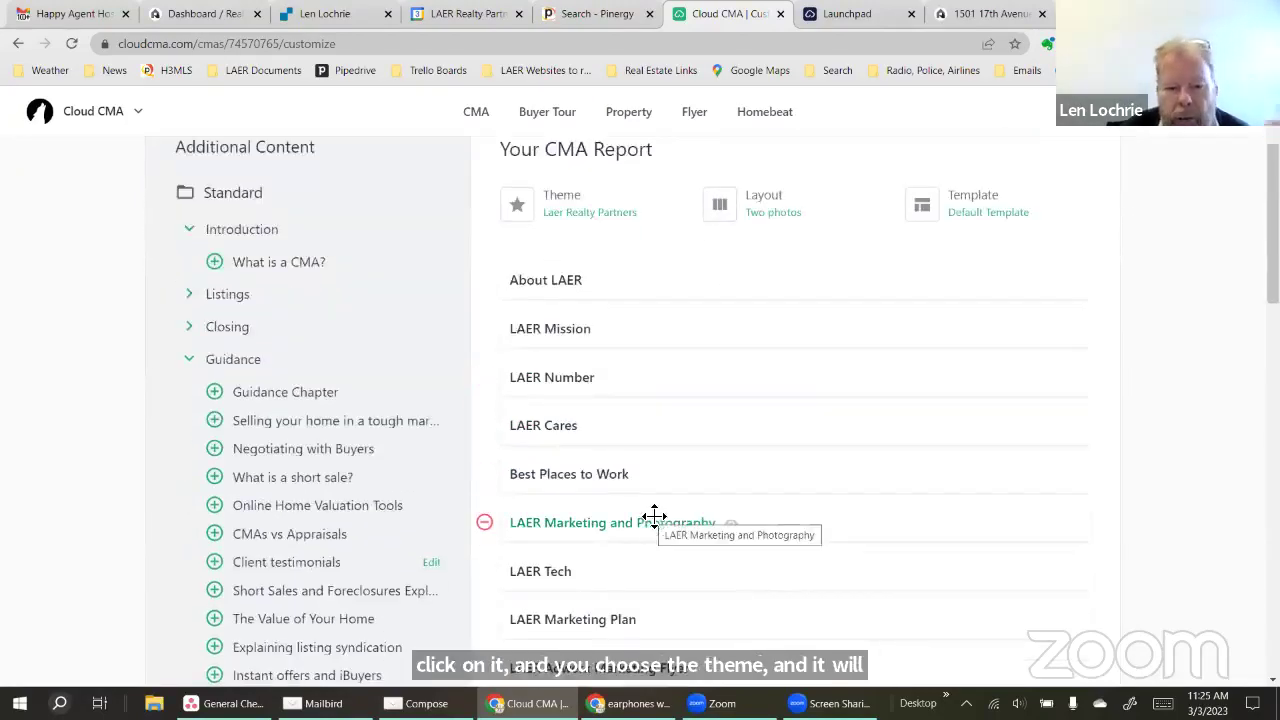
pyautogui.scroll(-1, 661, 510)
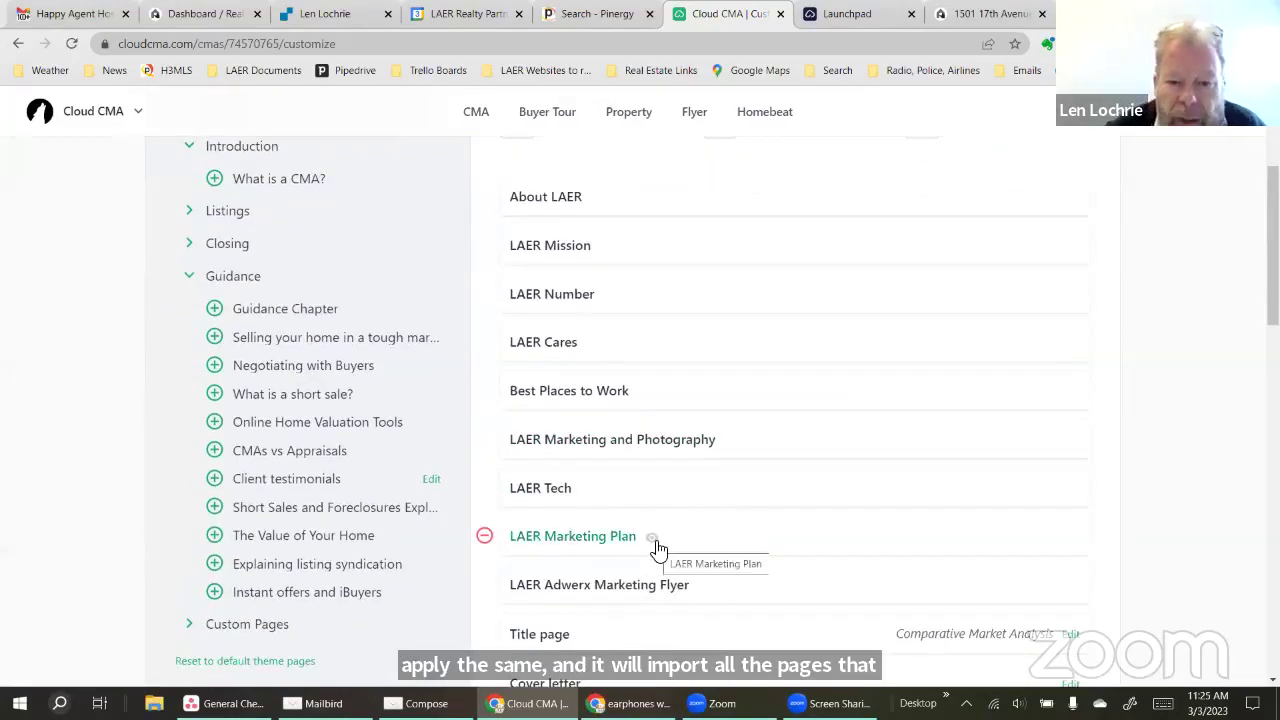
pyautogui.click(656, 545)
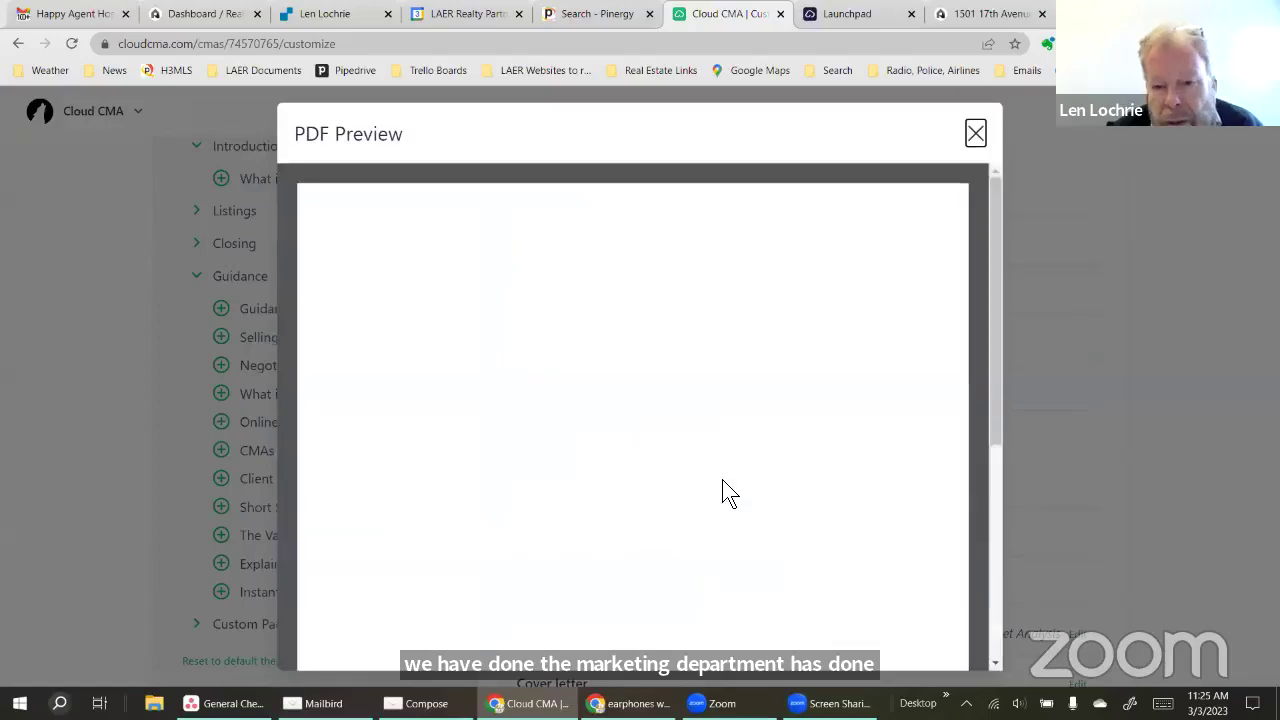
pyautogui.scroll(-4, 735, 463)
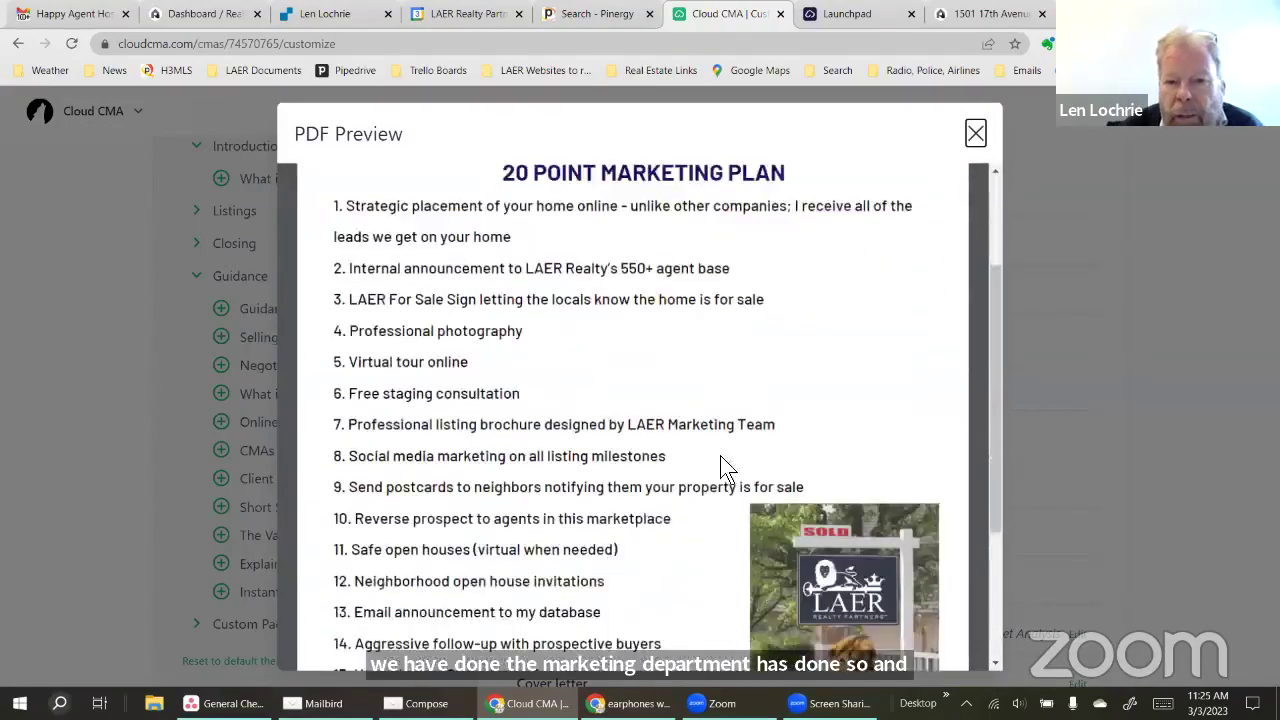
pyautogui.scroll(4, 668, 450)
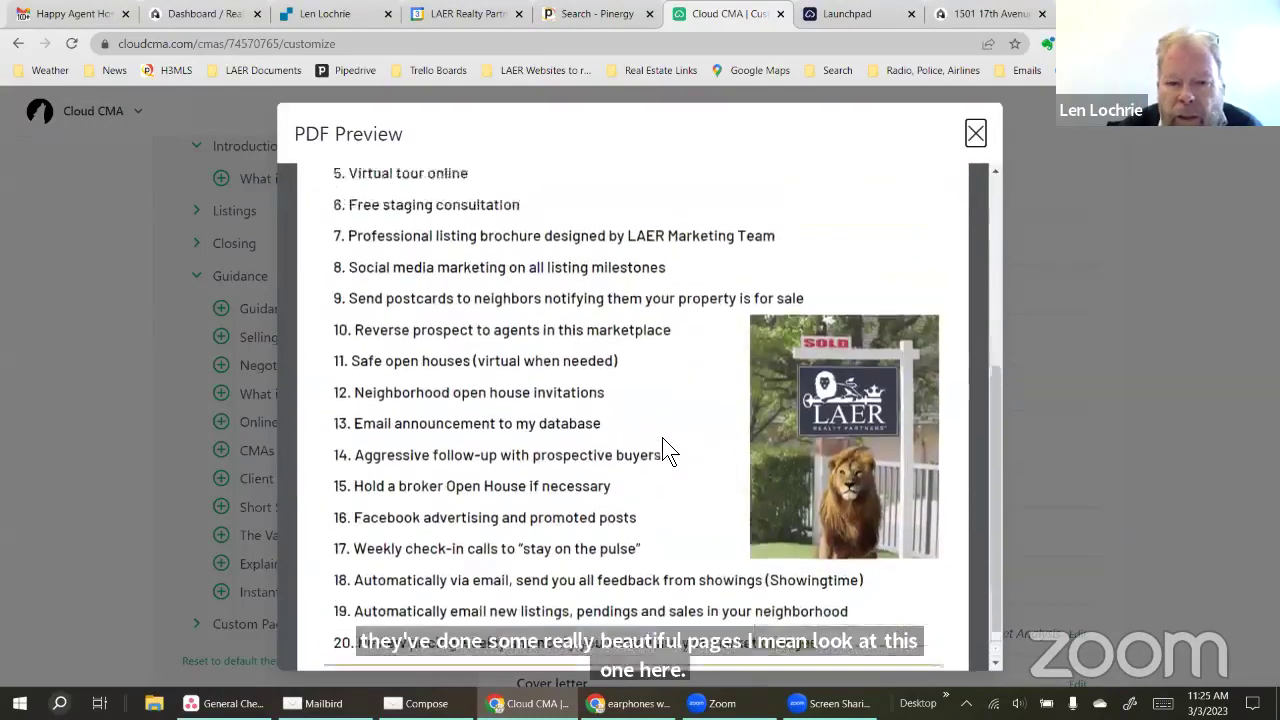
# Close the marketing plan's PDF Preview and go back to the CMA Reports list
pyautogui.click(975, 133)
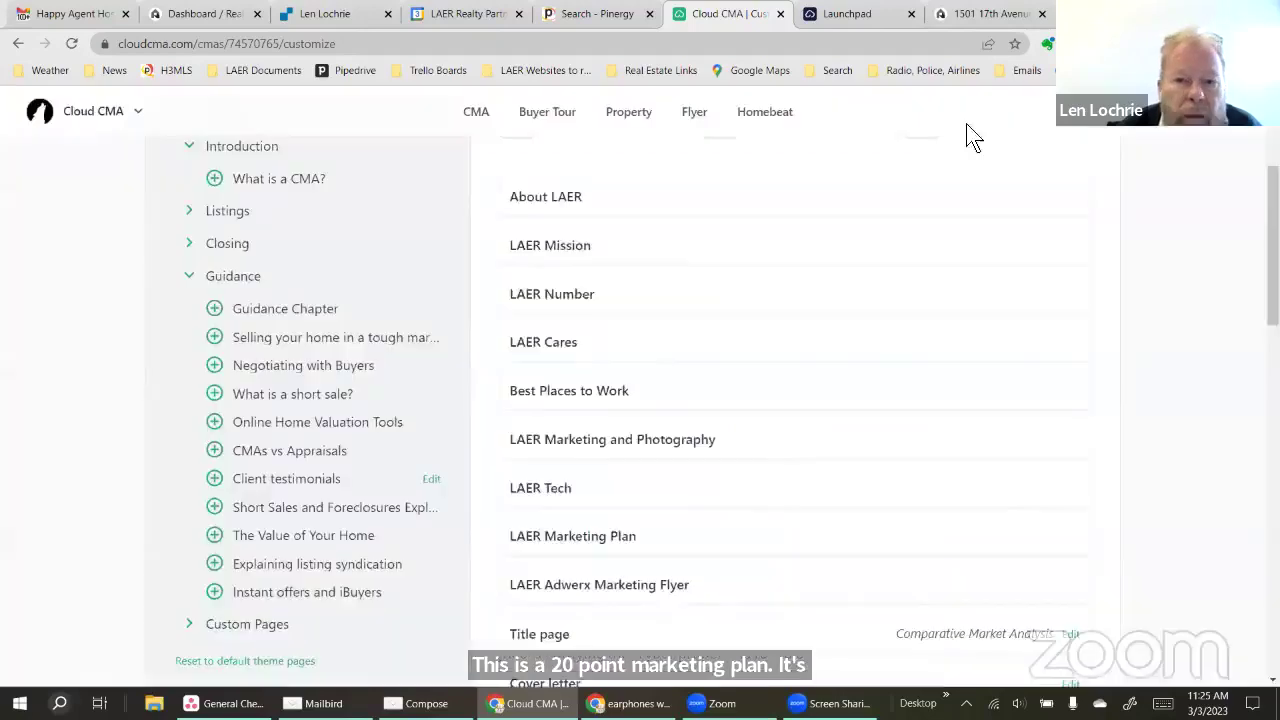
pyautogui.scroll(-2, 736, 308)
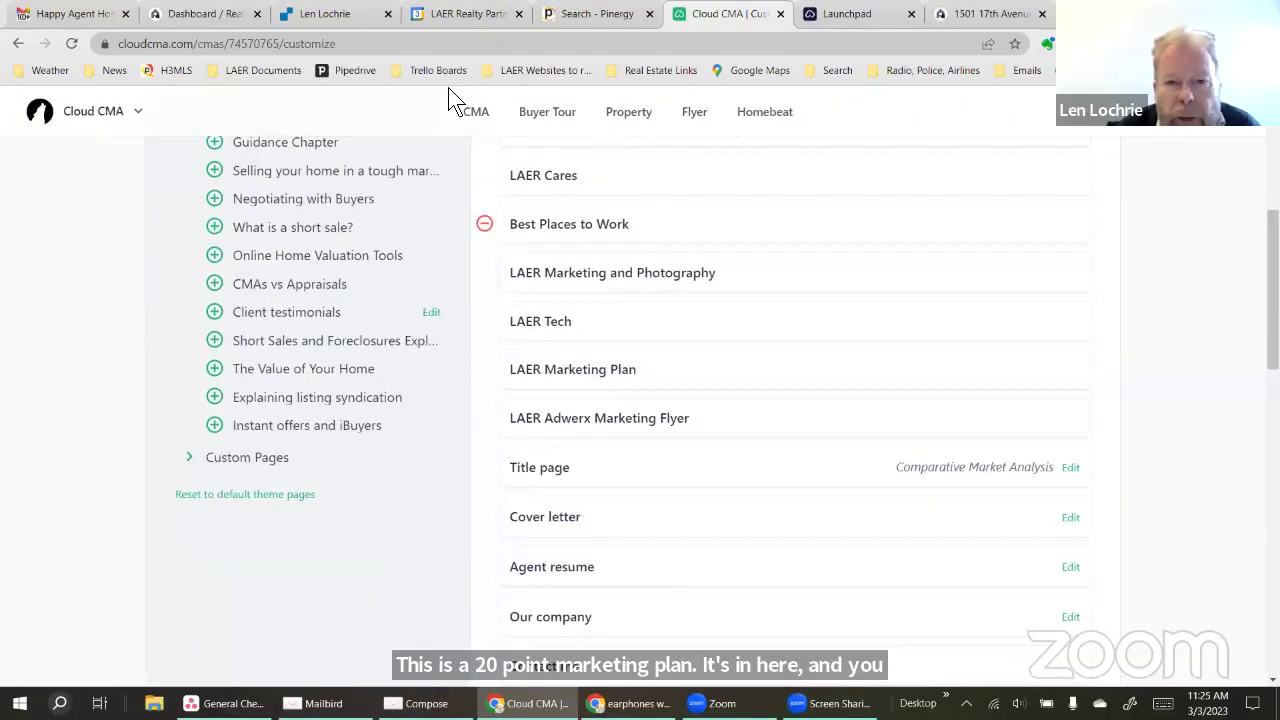
pyautogui.click(482, 120)
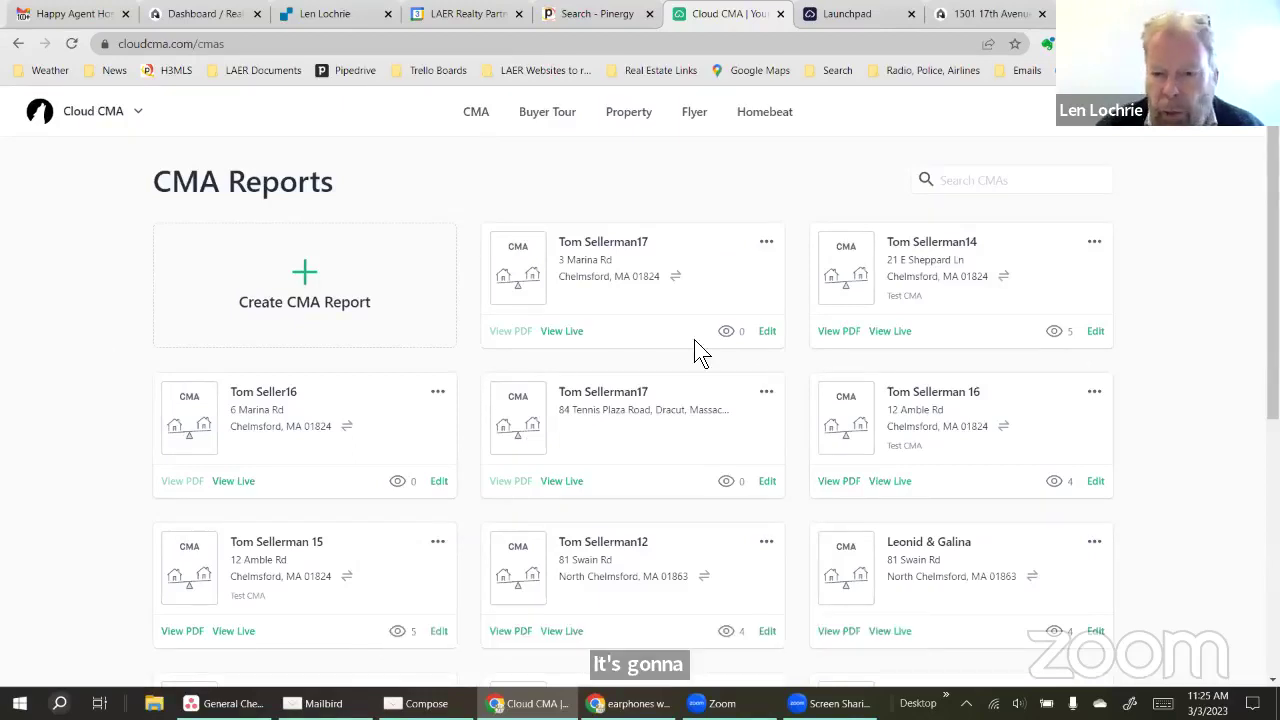
# Open the report as a 61-page PDF, page through it, then return to Cloud CMA
pyautogui.click(834, 333)
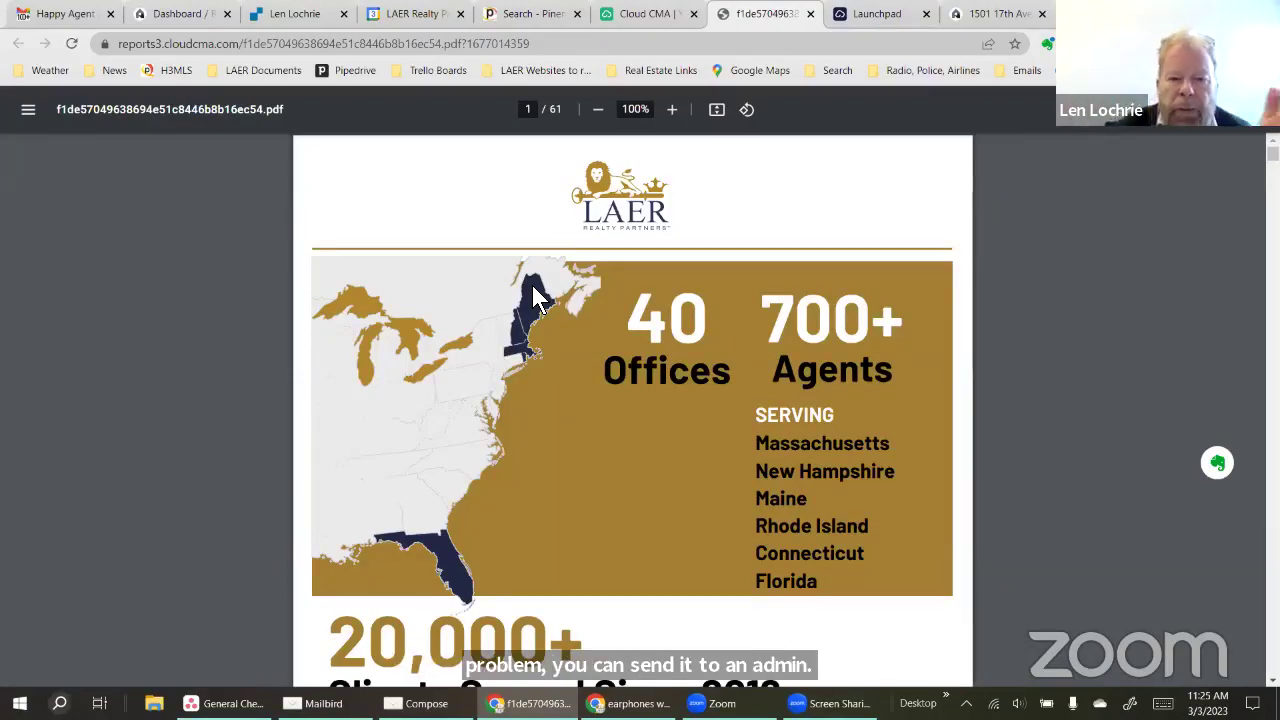
pyautogui.scroll(-15, 702, 404)
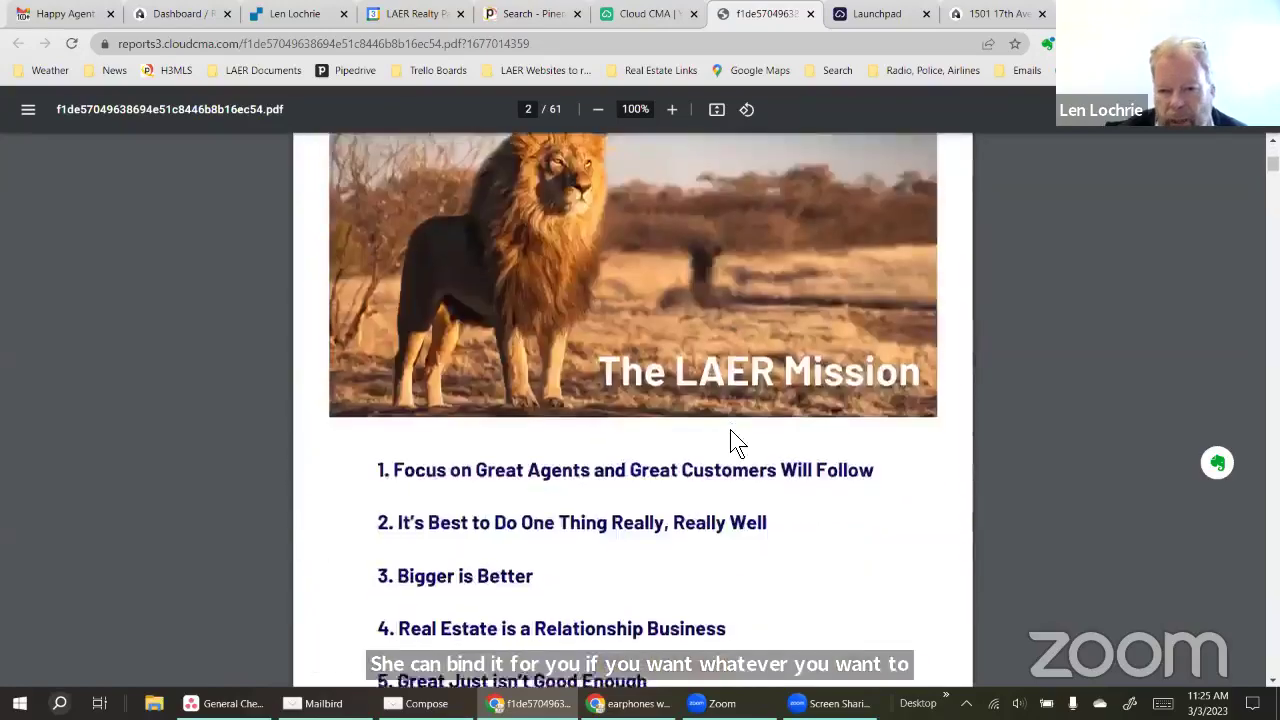
pyautogui.scroll(-15, 733, 442)
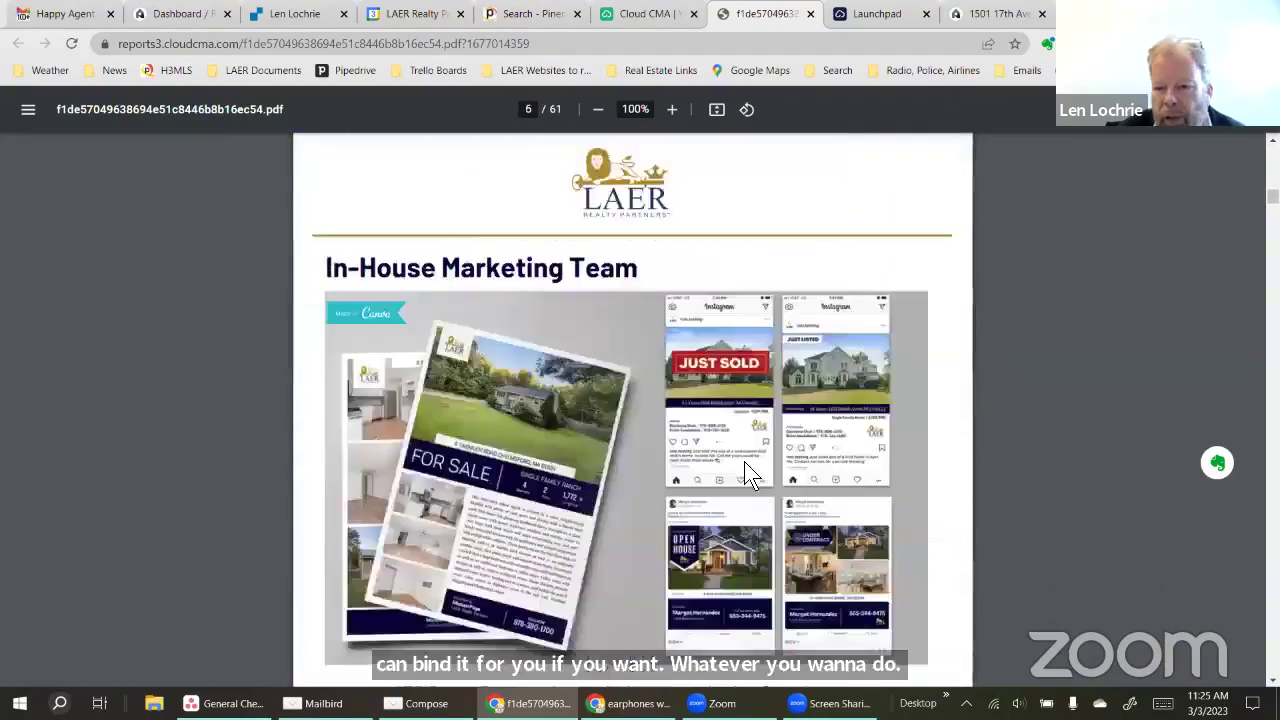
pyautogui.scroll(-20, 748, 473)
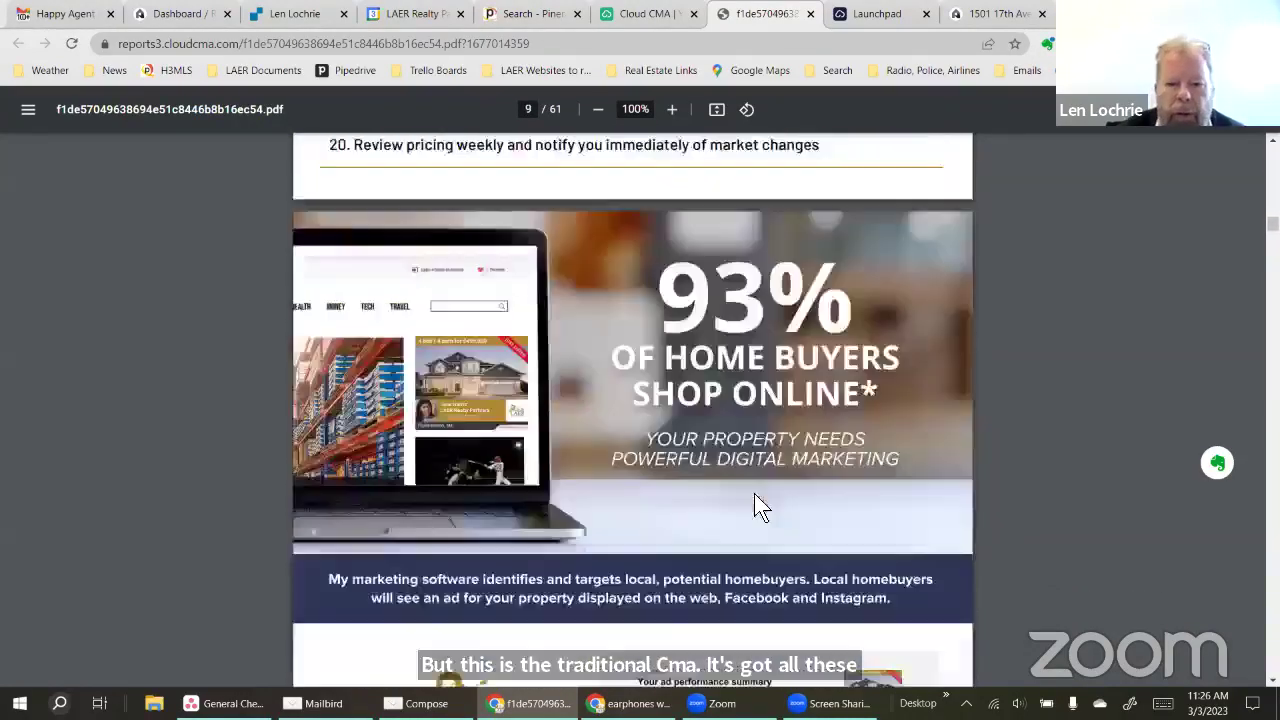
pyautogui.scroll(-15, 760, 520)
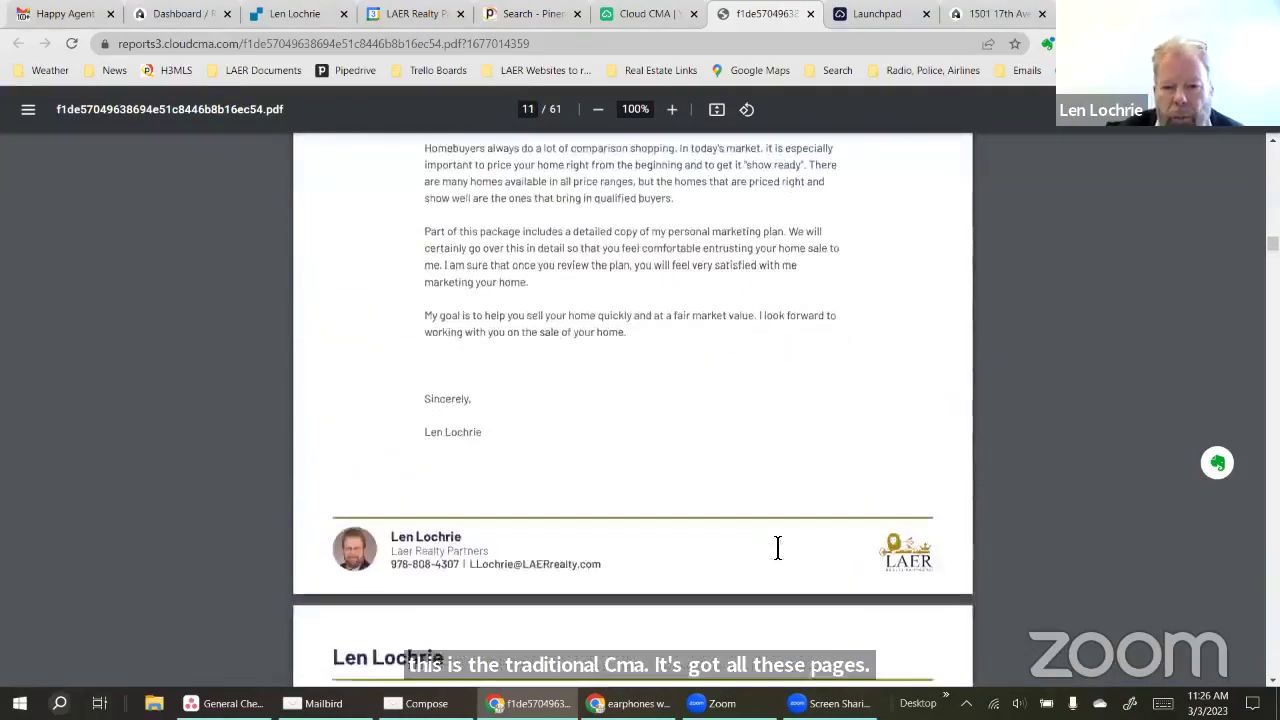
pyautogui.scroll(-15, 797, 592)
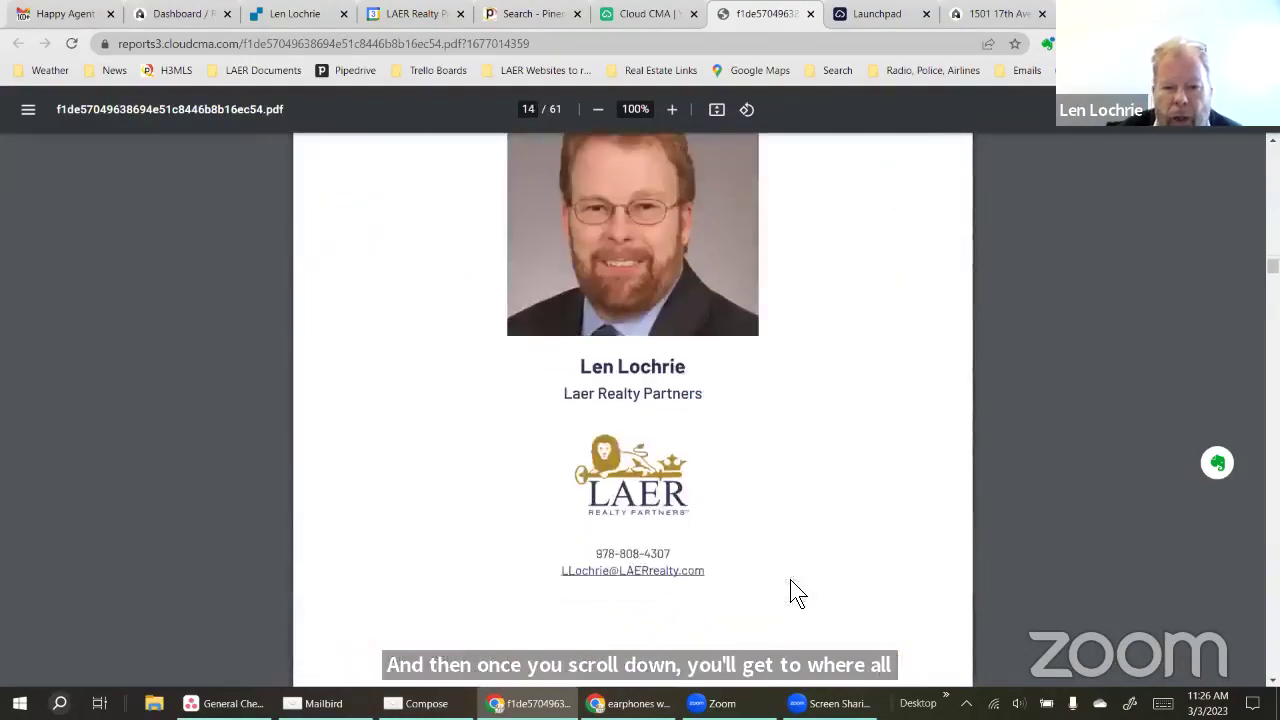
pyautogui.scroll(-3, 800, 600)
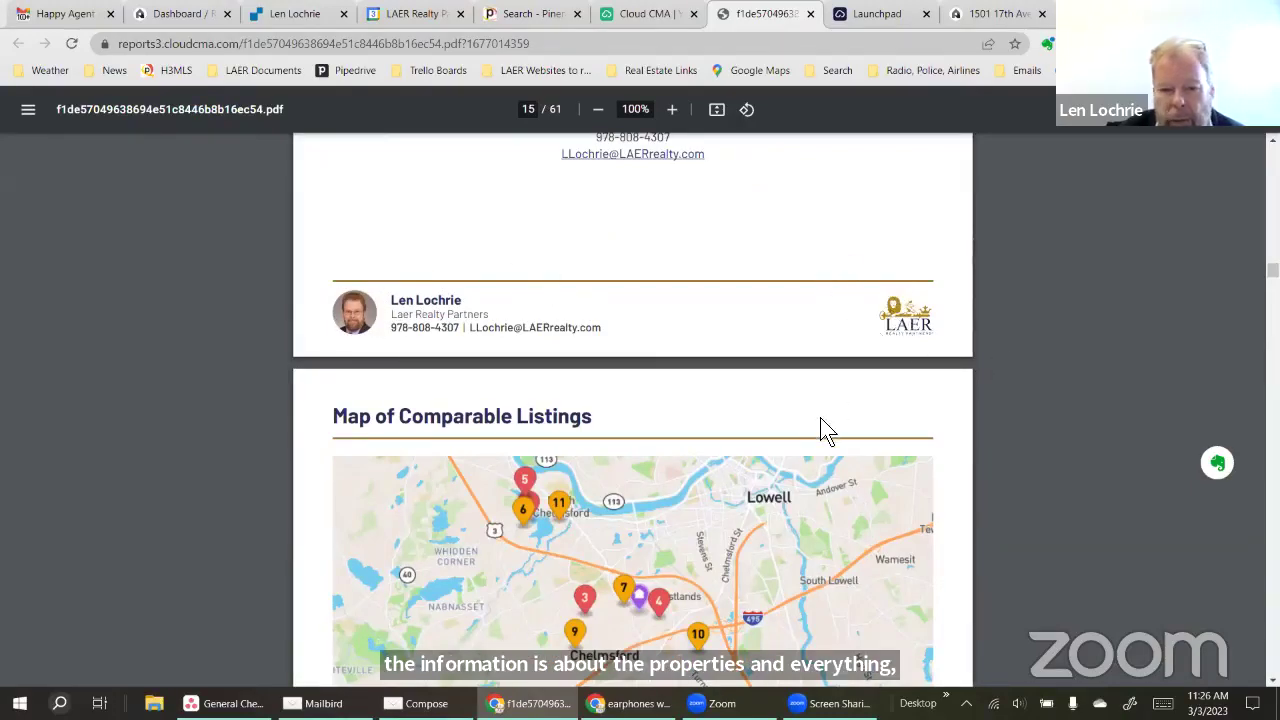
pyautogui.scroll(-3, 822, 425)
pyautogui.scroll(-15, 712, 463)
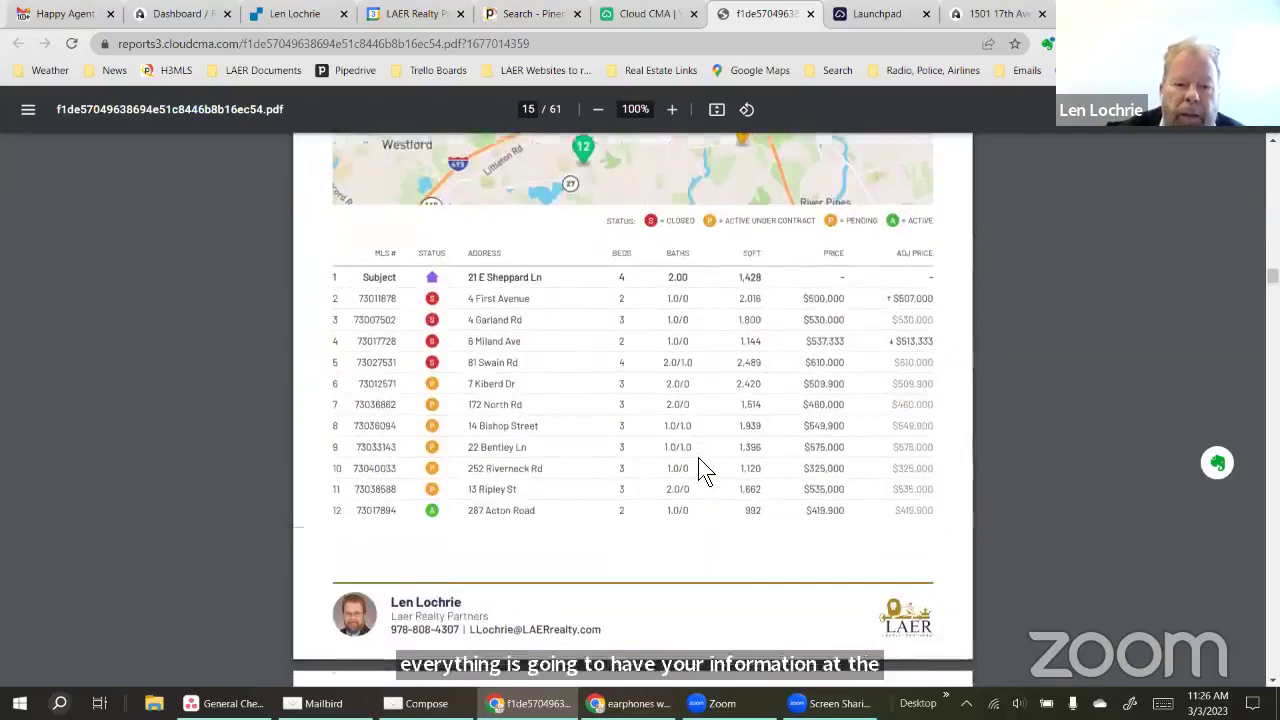
pyautogui.scroll(-13, 693, 483)
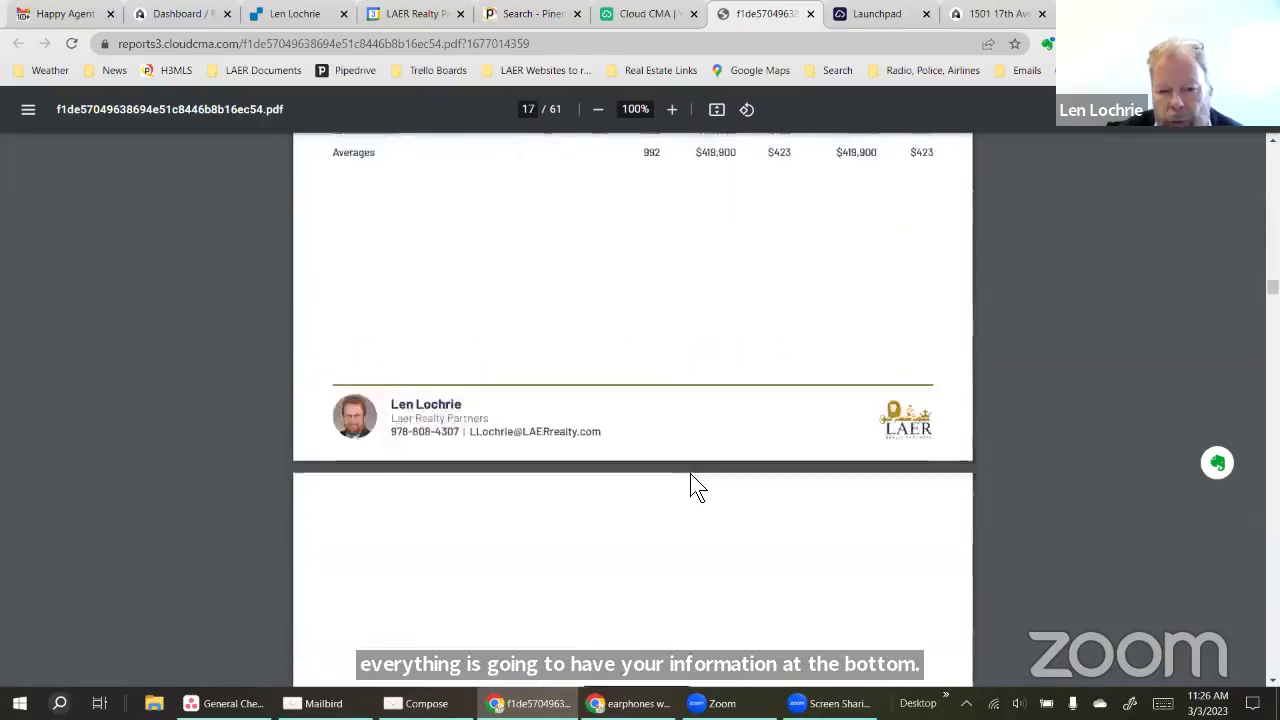
pyautogui.scroll(-2, 757, 454)
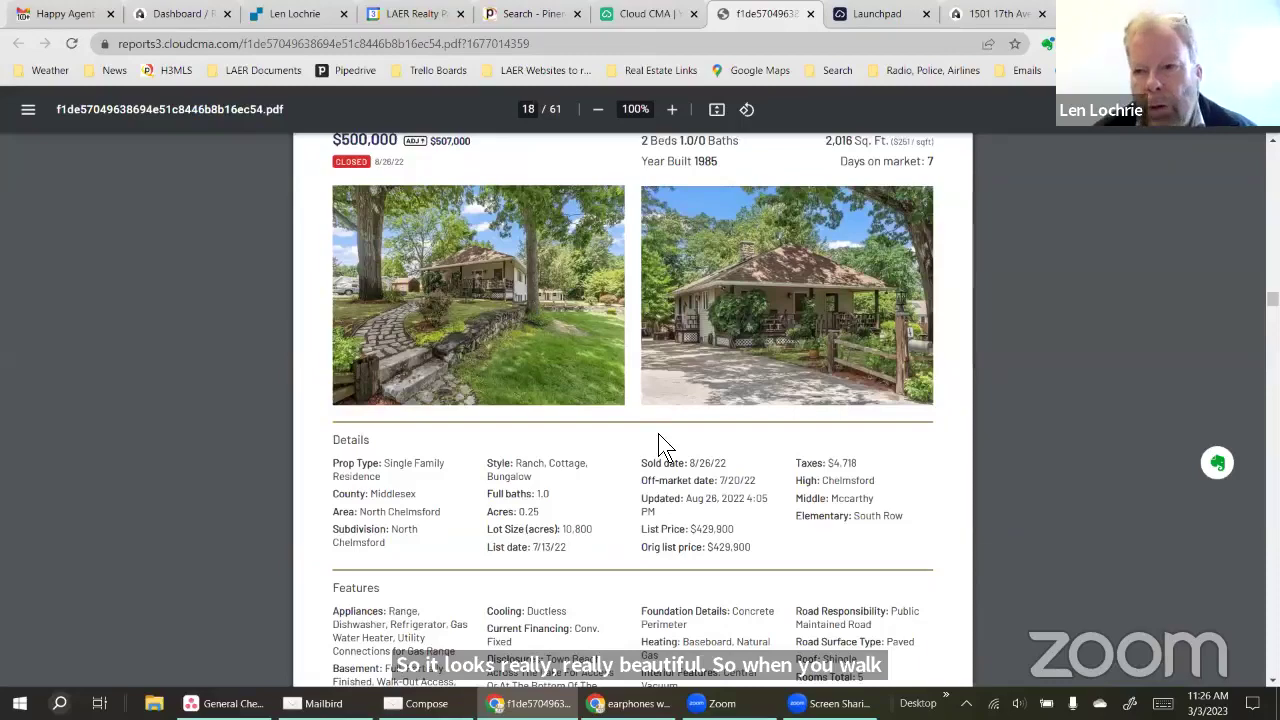
pyautogui.scroll(-3, 658, 433)
pyautogui.scroll(10, 658, 433)
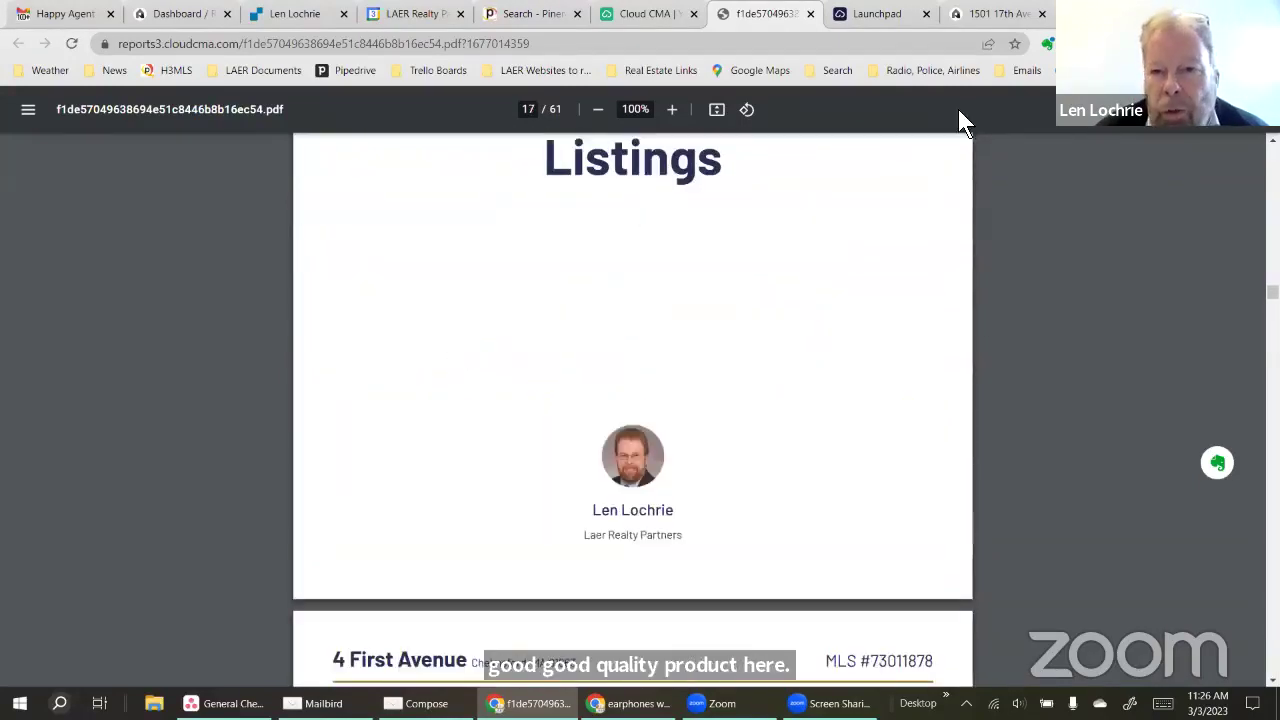
pyautogui.hotkey('ctrl', 'shift', 'Tab')
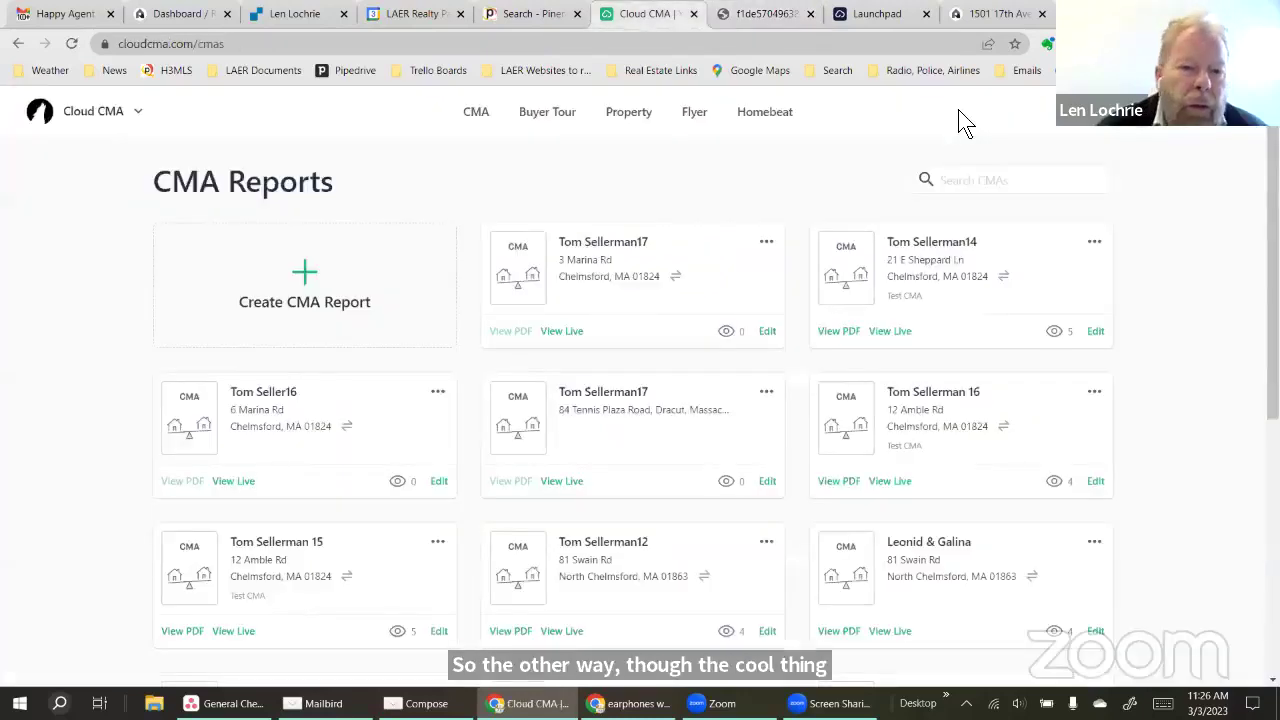
# Open the live presentation and go to the LAER Marketing and Photography page
pyautogui.click(890, 331)
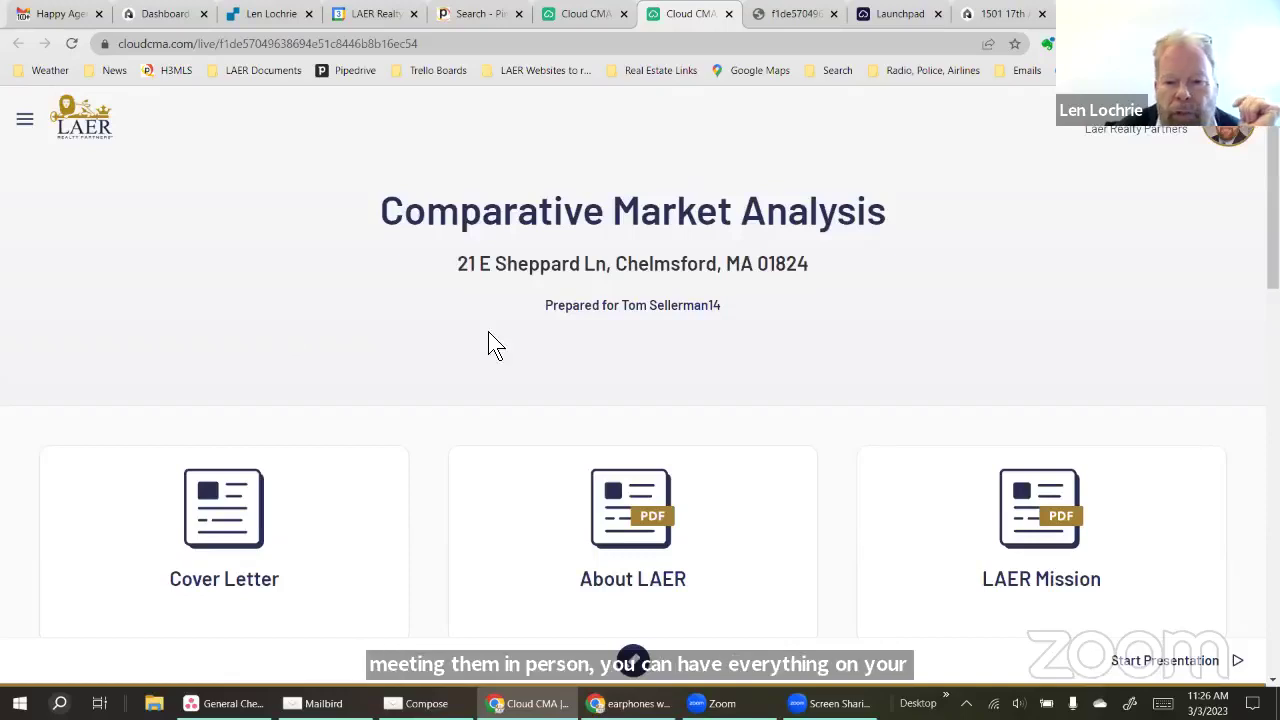
pyautogui.scroll(-3, 641, 525)
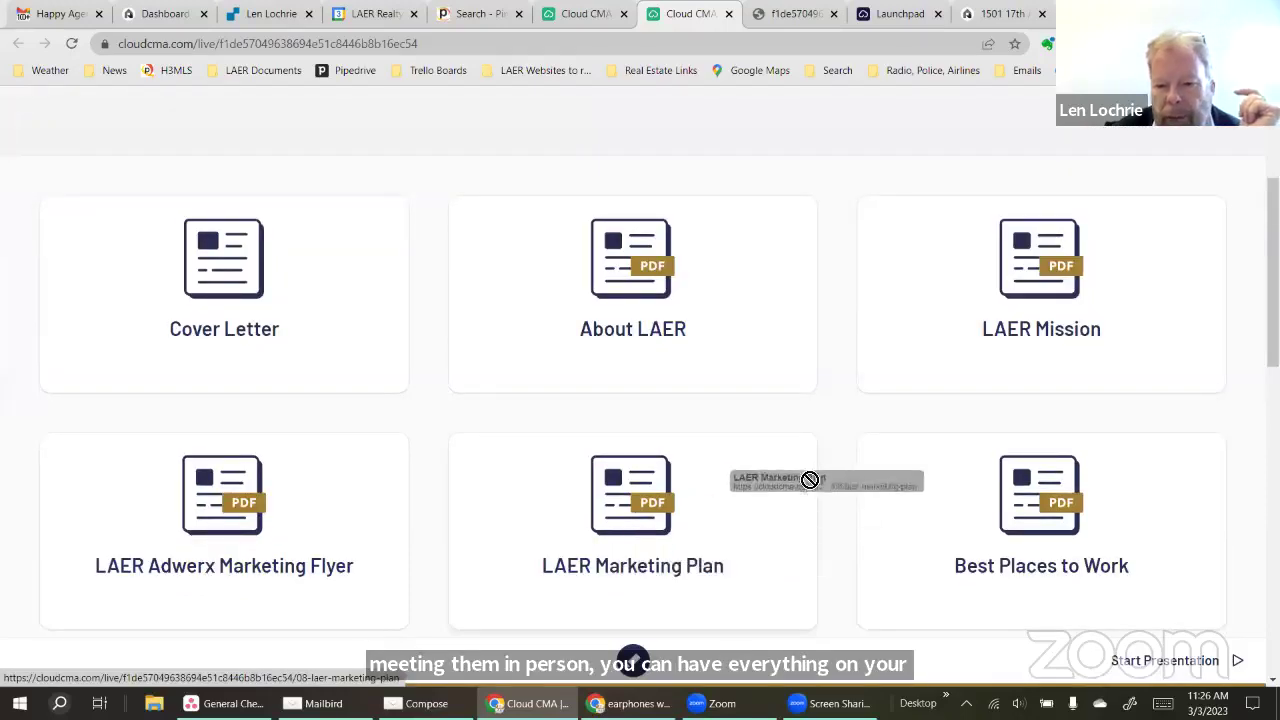
pyautogui.scroll(-2, 329, 582)
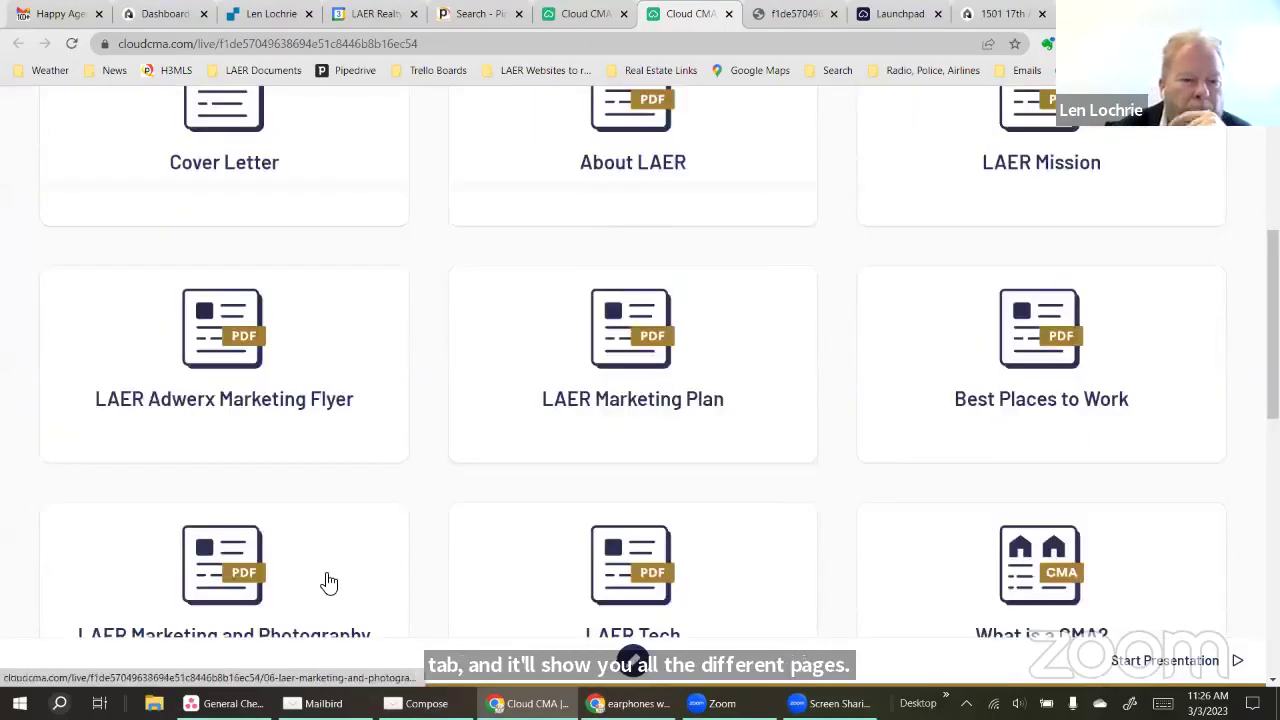
pyautogui.scroll(-3, 420, 523)
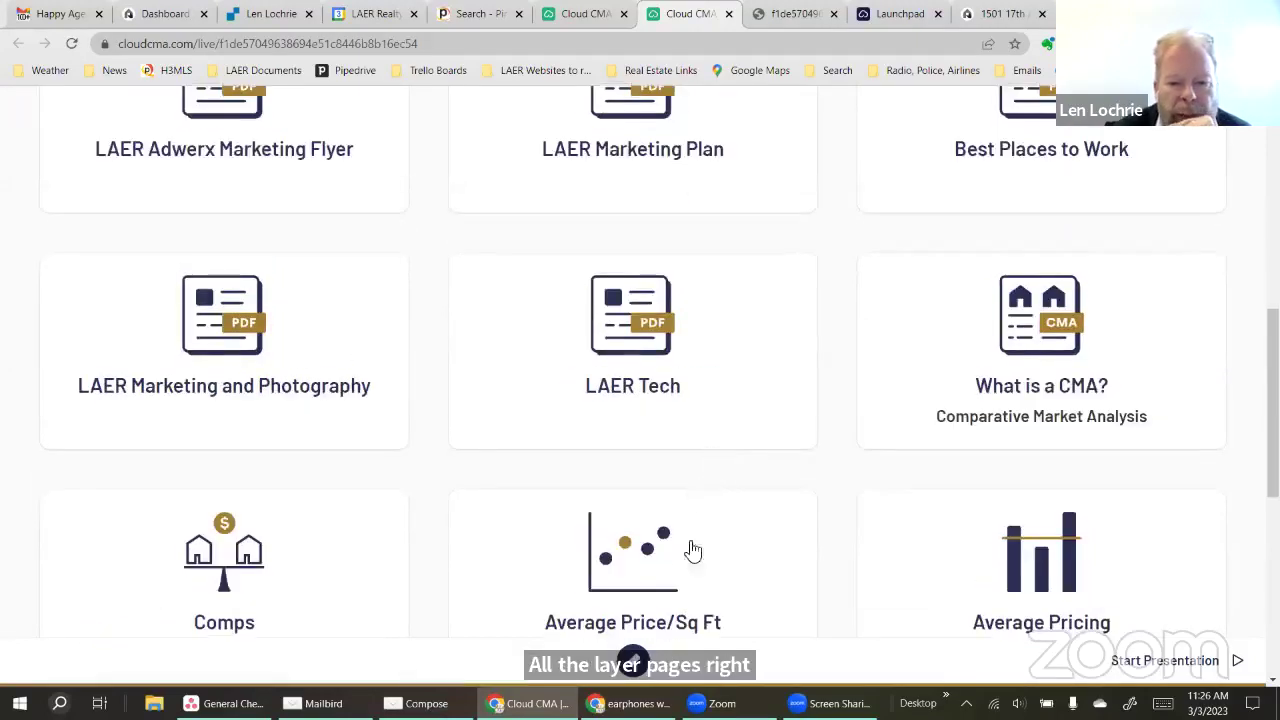
pyautogui.click(190, 342)
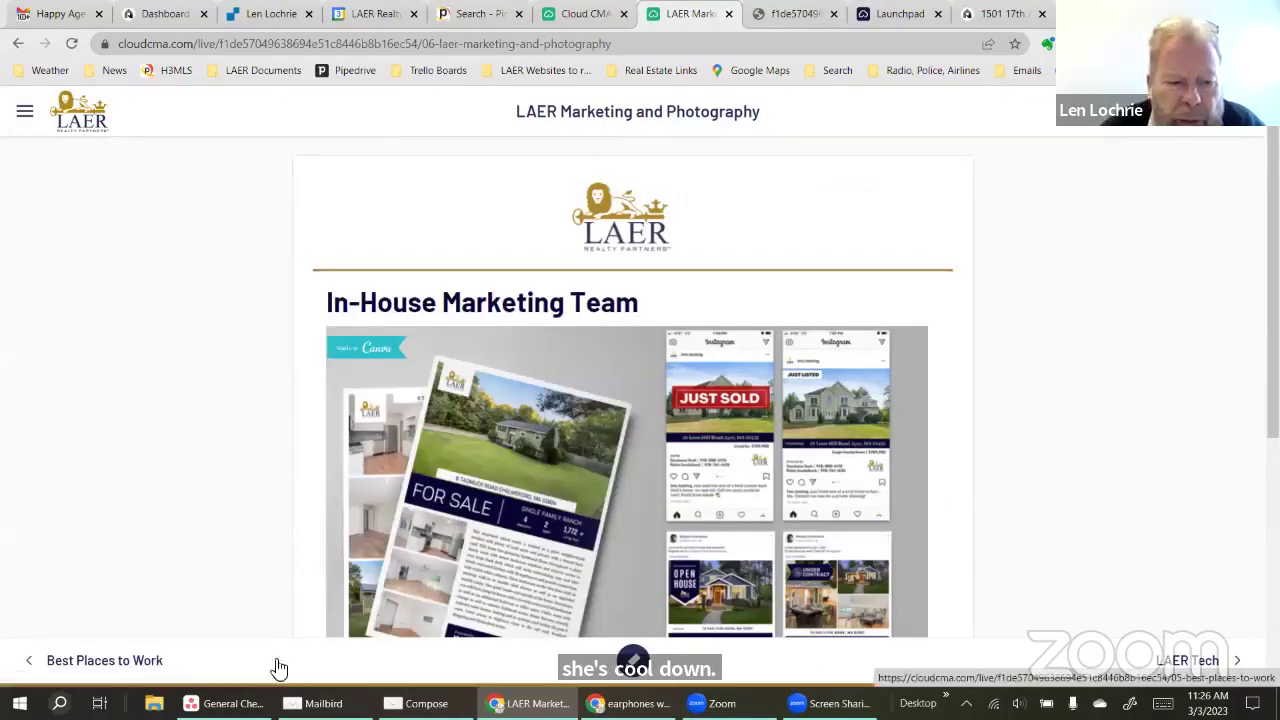
# Advance to LAER Tech, circle its tool logos with the marker, then continue to the comparables page
pyautogui.click(1220, 664)
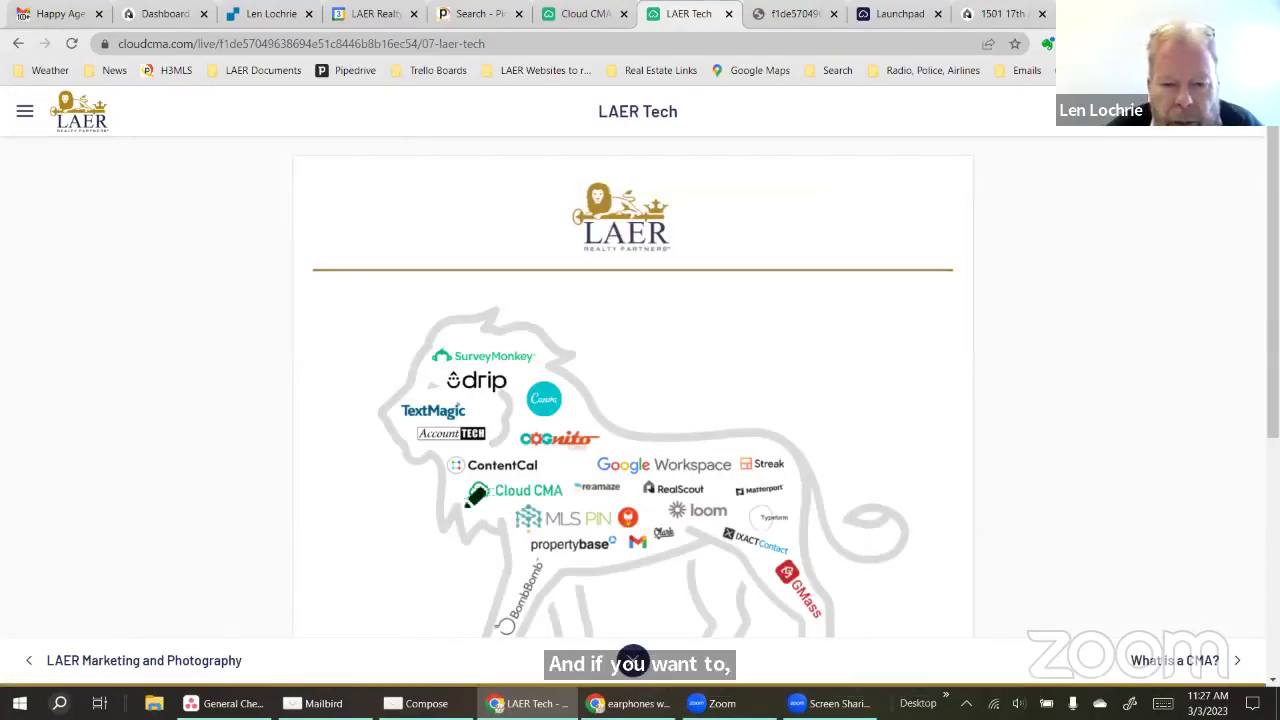
pyautogui.moveTo(558, 440); pyautogui.dragTo(500, 490)
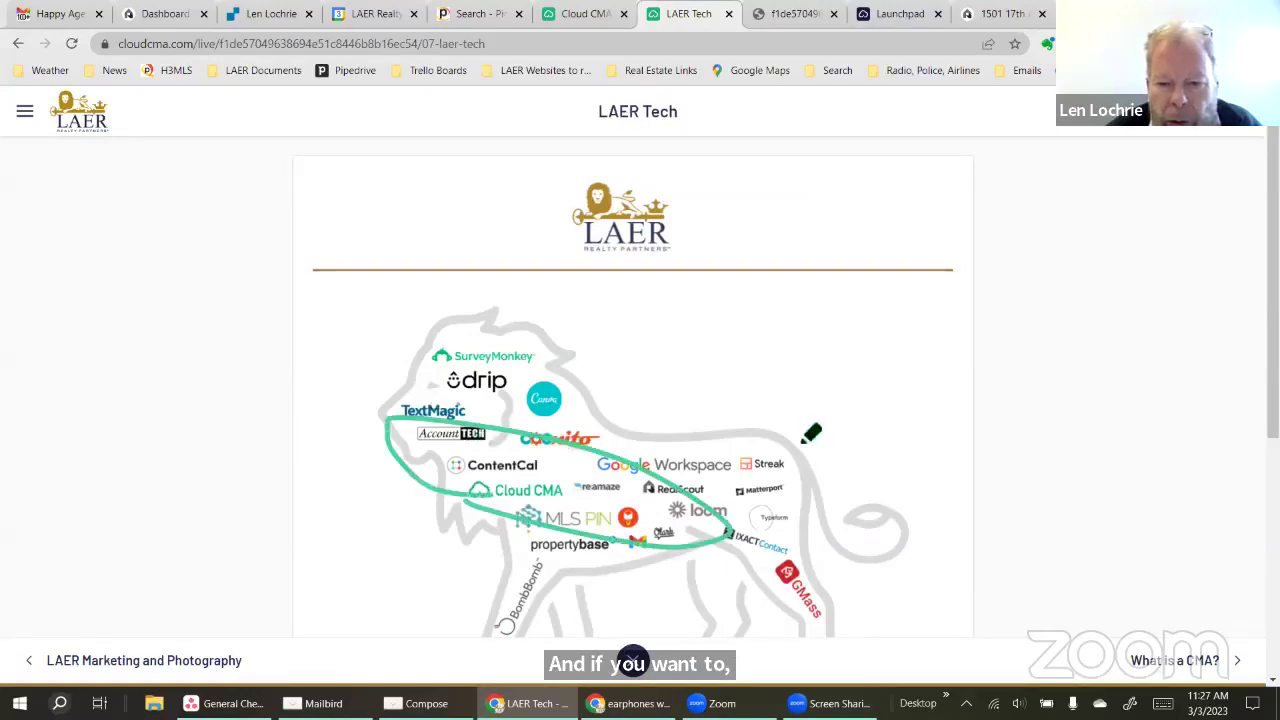
pyautogui.moveTo(457, 322)
pyautogui.mouseDown()
pyautogui.moveTo(511, 390)
pyautogui.moveTo(414, 324)
pyautogui.mouseUp()
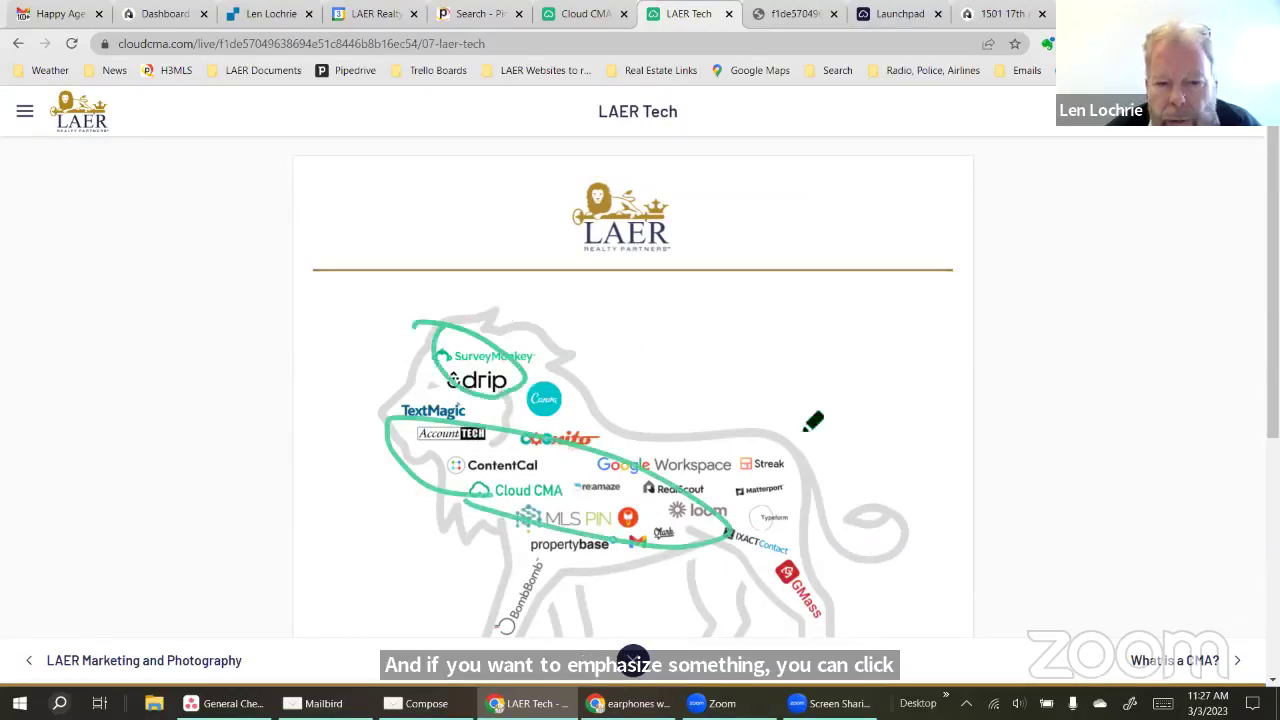
pyautogui.click(1205, 664)
pyautogui.click(1203, 662)
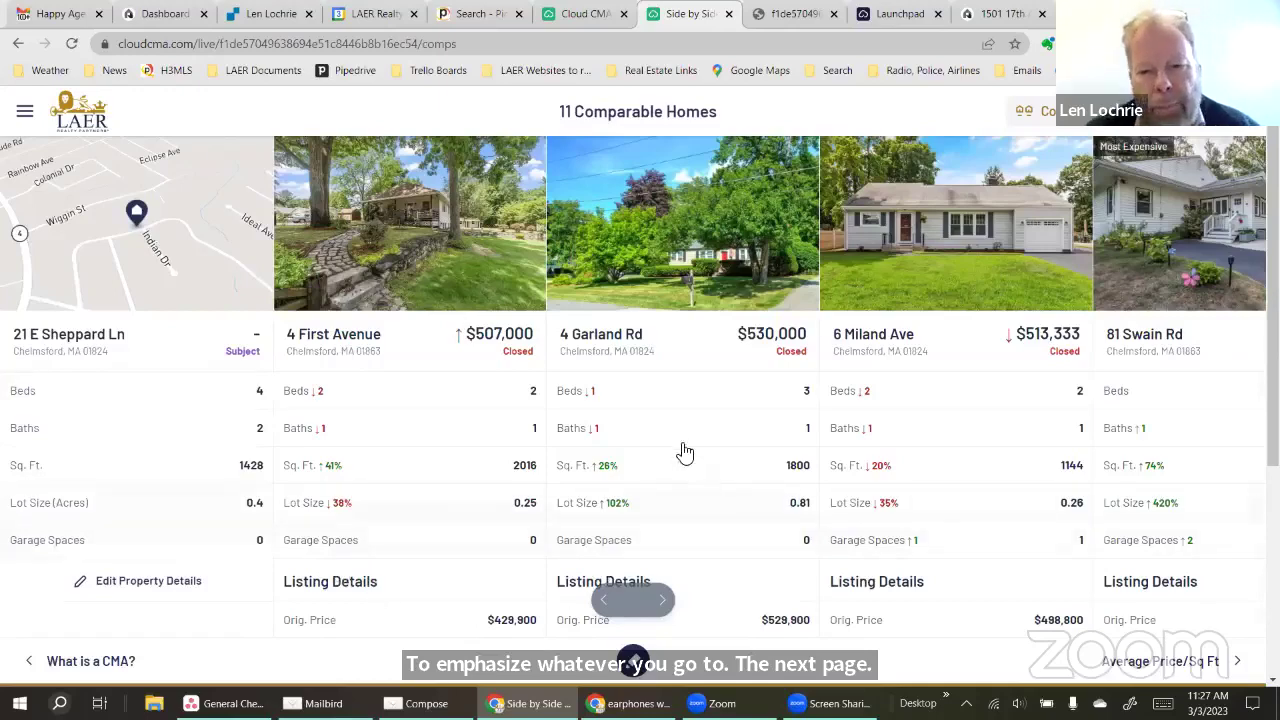
pyautogui.click(663, 600)
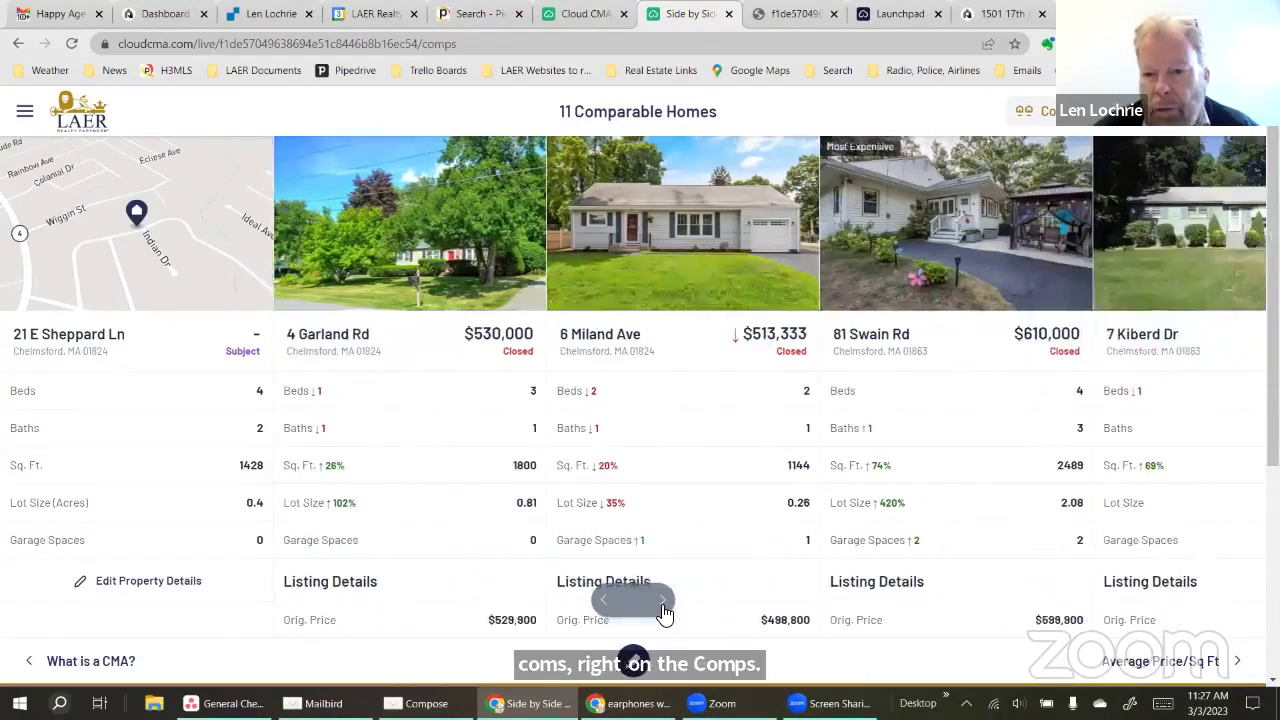
pyautogui.scroll(-2, 967, 460)
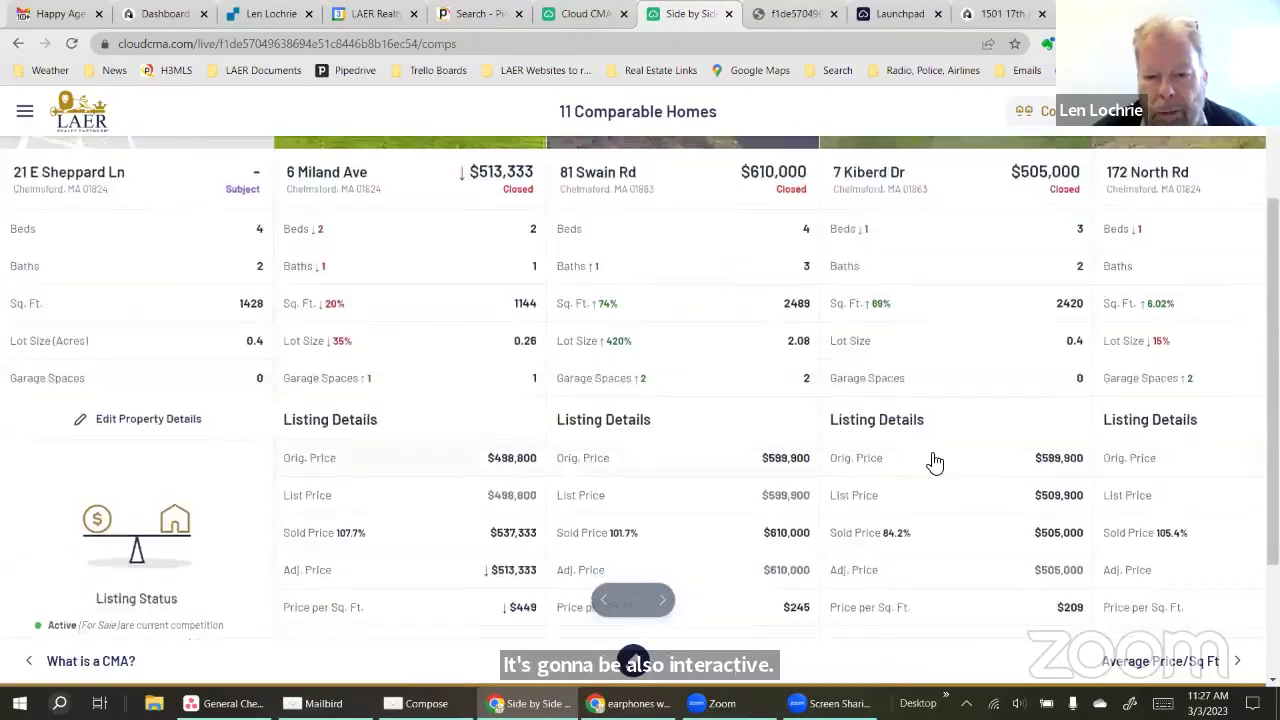
pyautogui.scroll(2, 934, 457)
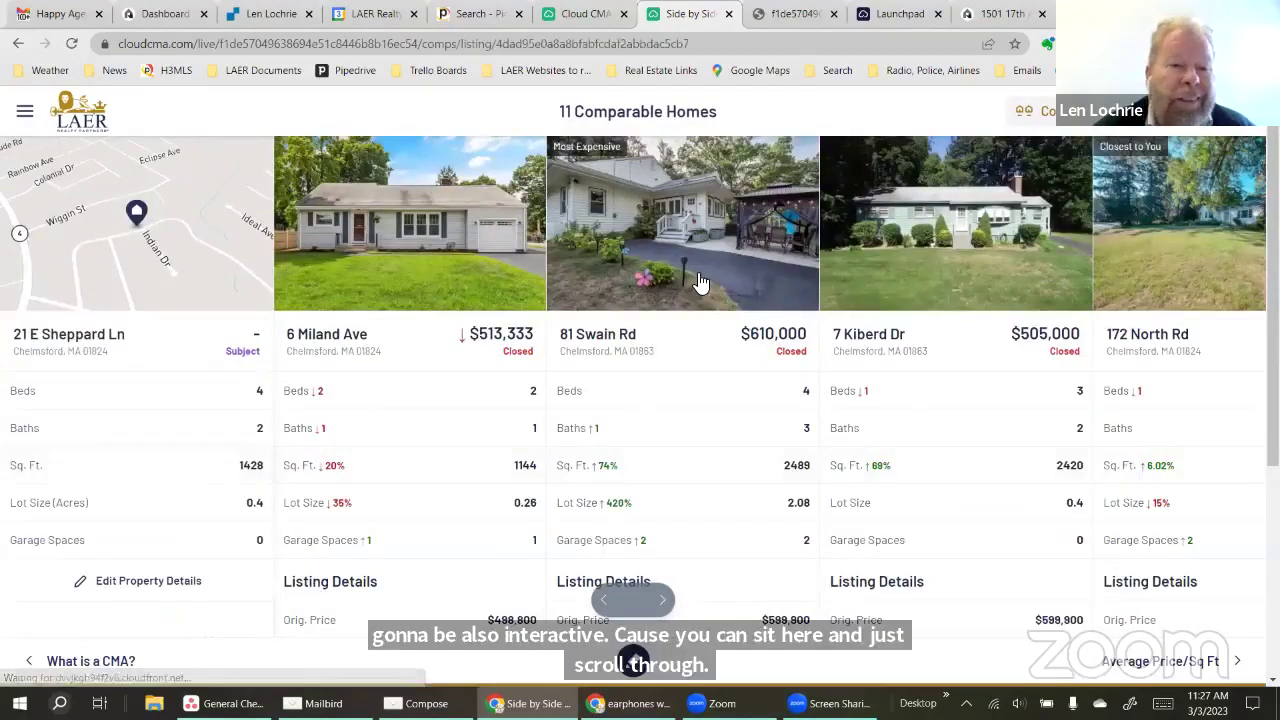
pyautogui.click(699, 286)
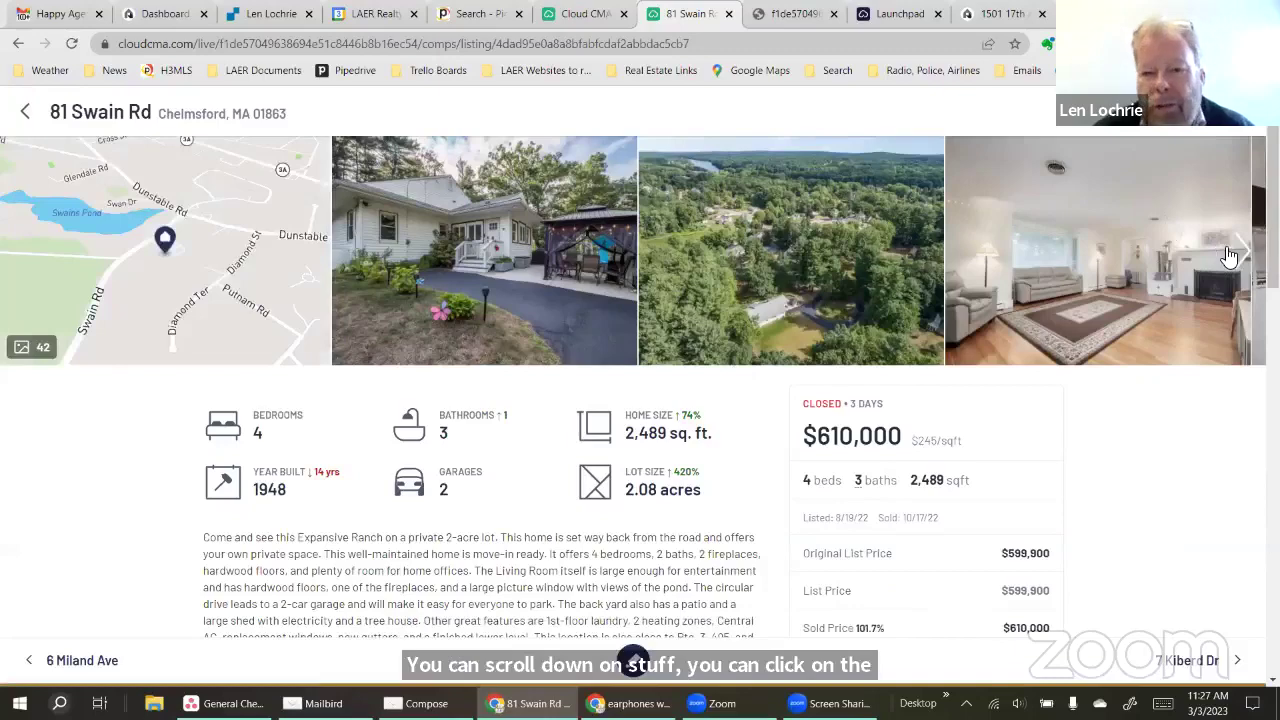
pyautogui.click(1236, 253)
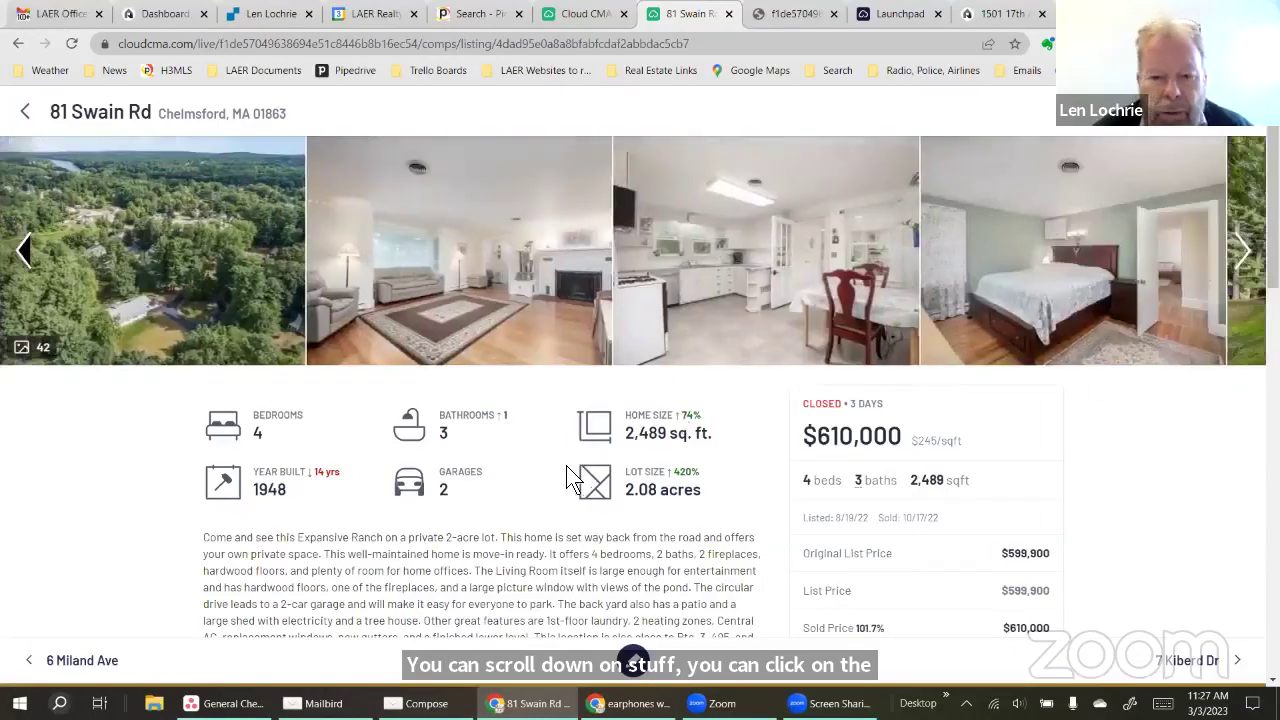
pyautogui.scroll(-1, 540, 485)
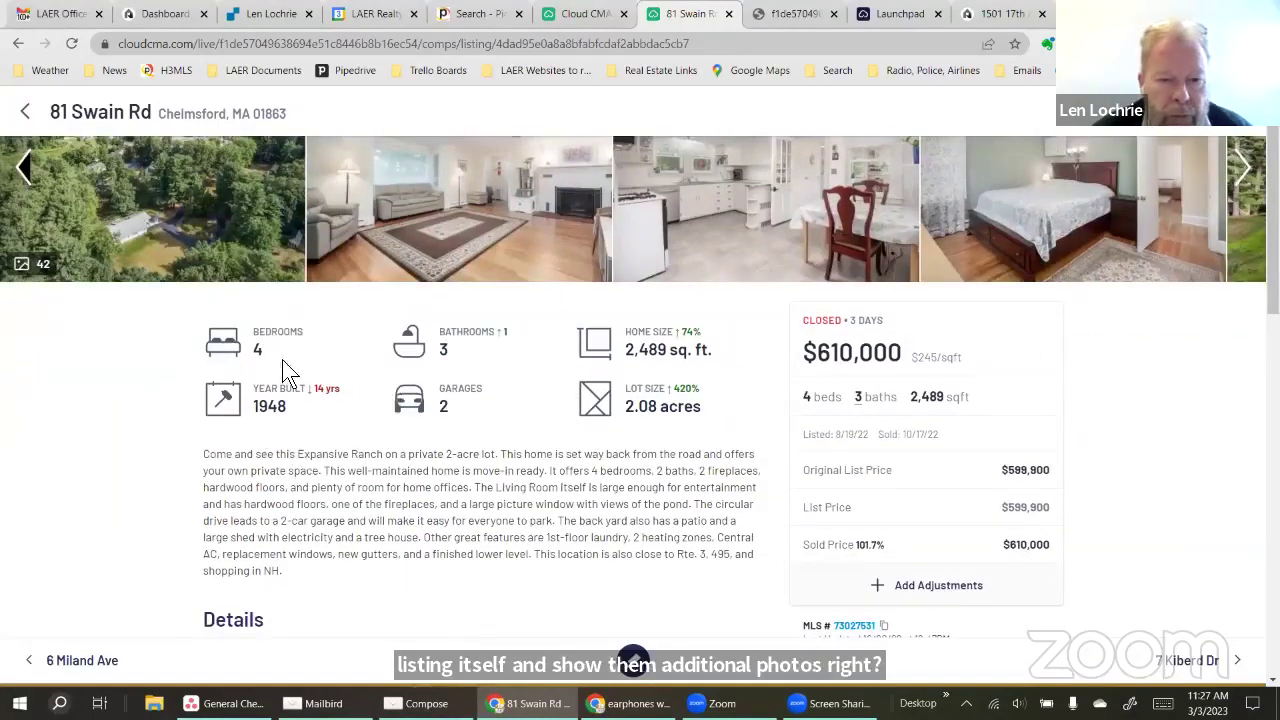
pyautogui.click(897, 589)
pyautogui.scroll(-3, 623, 510)
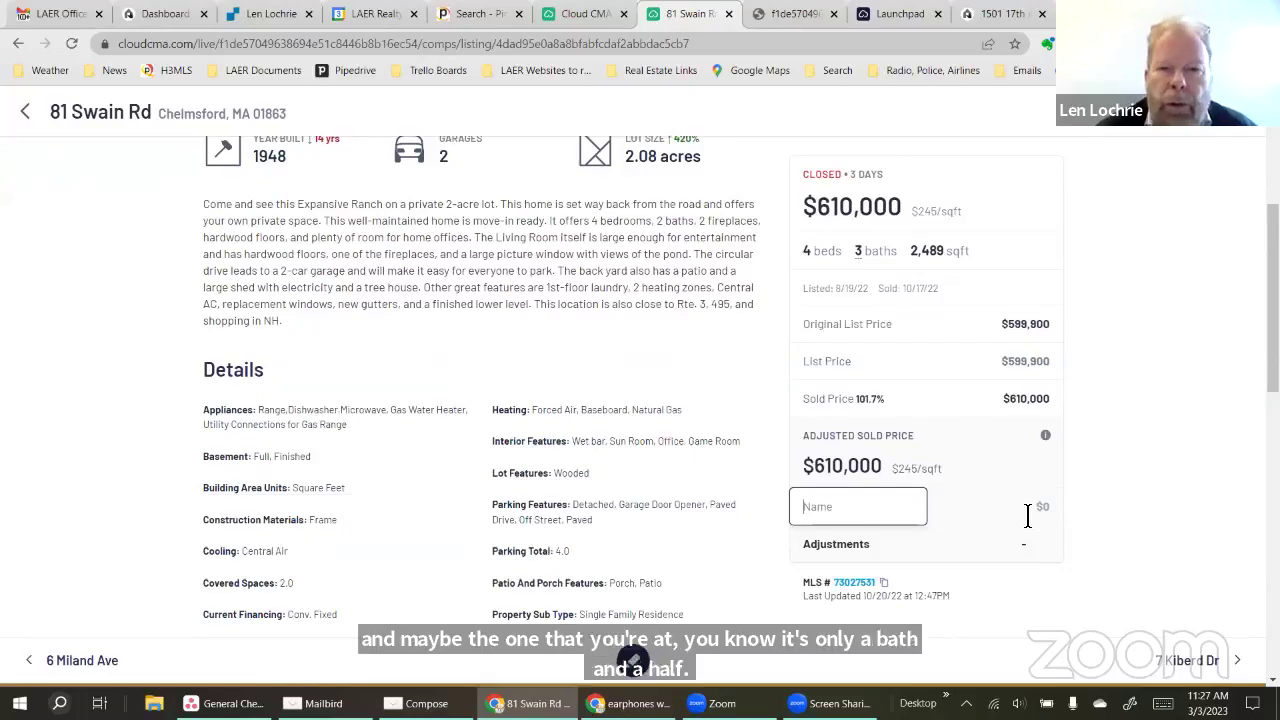
pyautogui.scroll(3, 1027, 515)
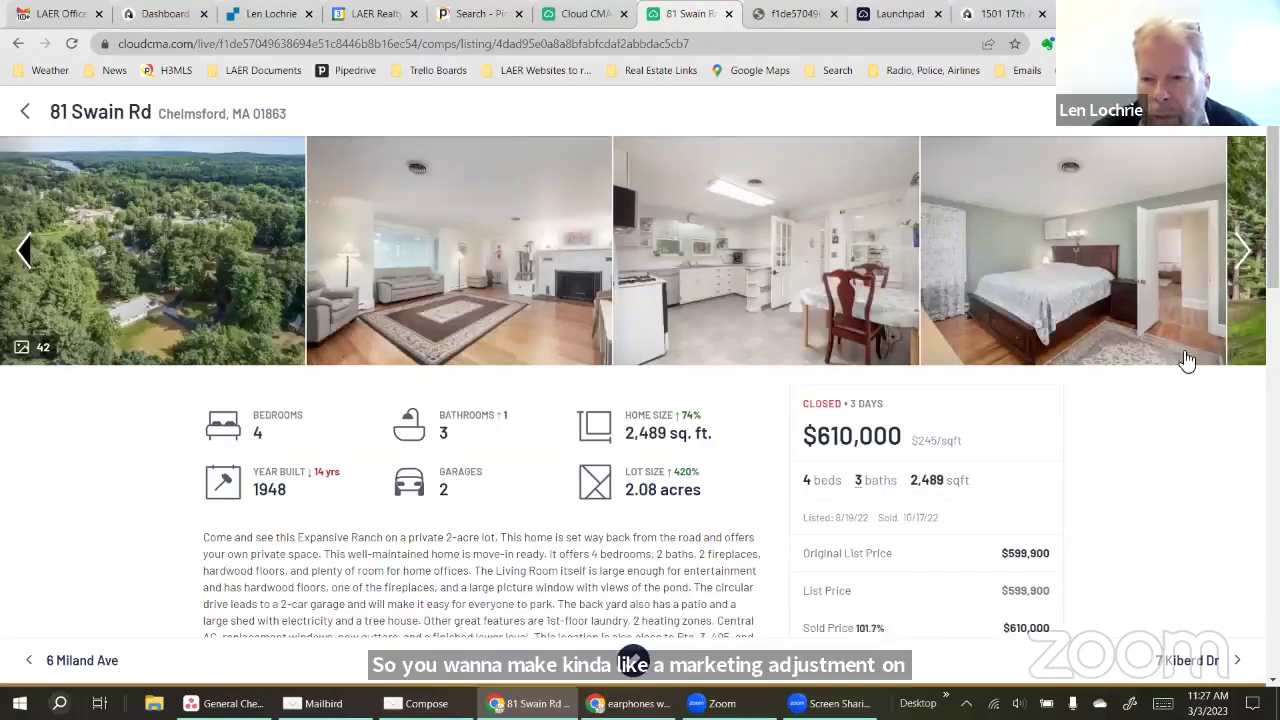
pyautogui.click(1185, 662)
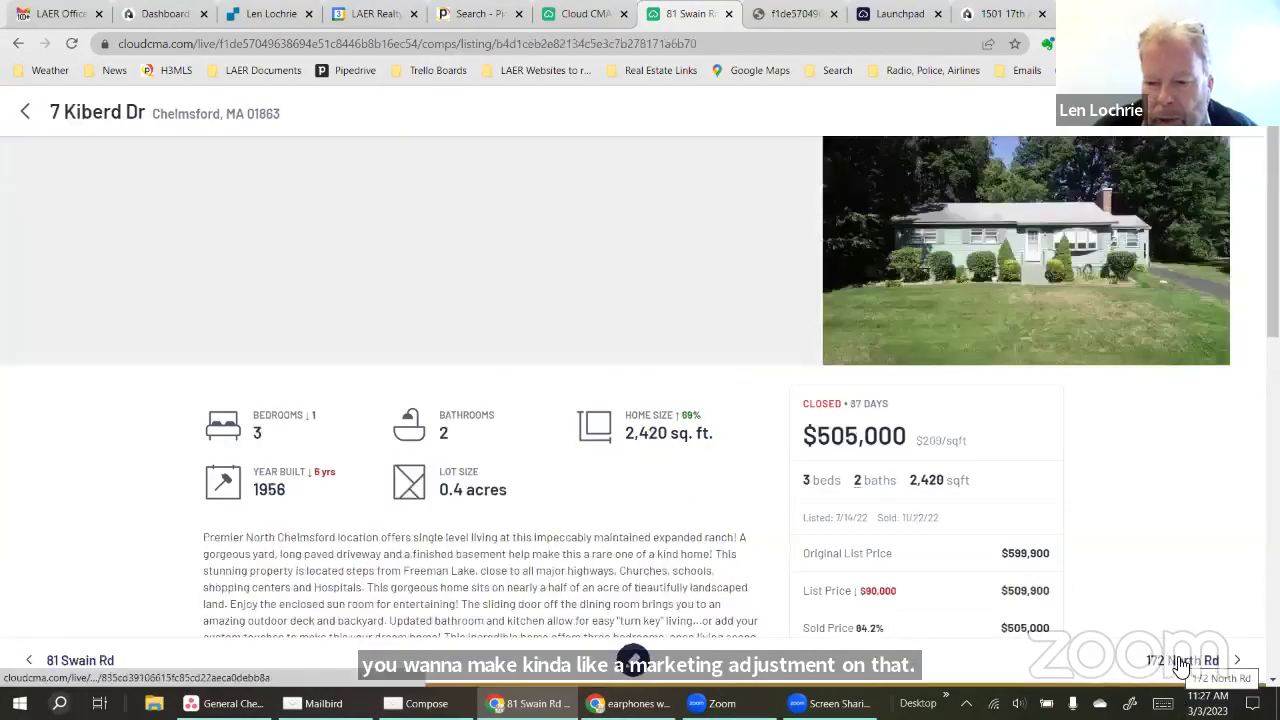
pyautogui.click(1183, 662)
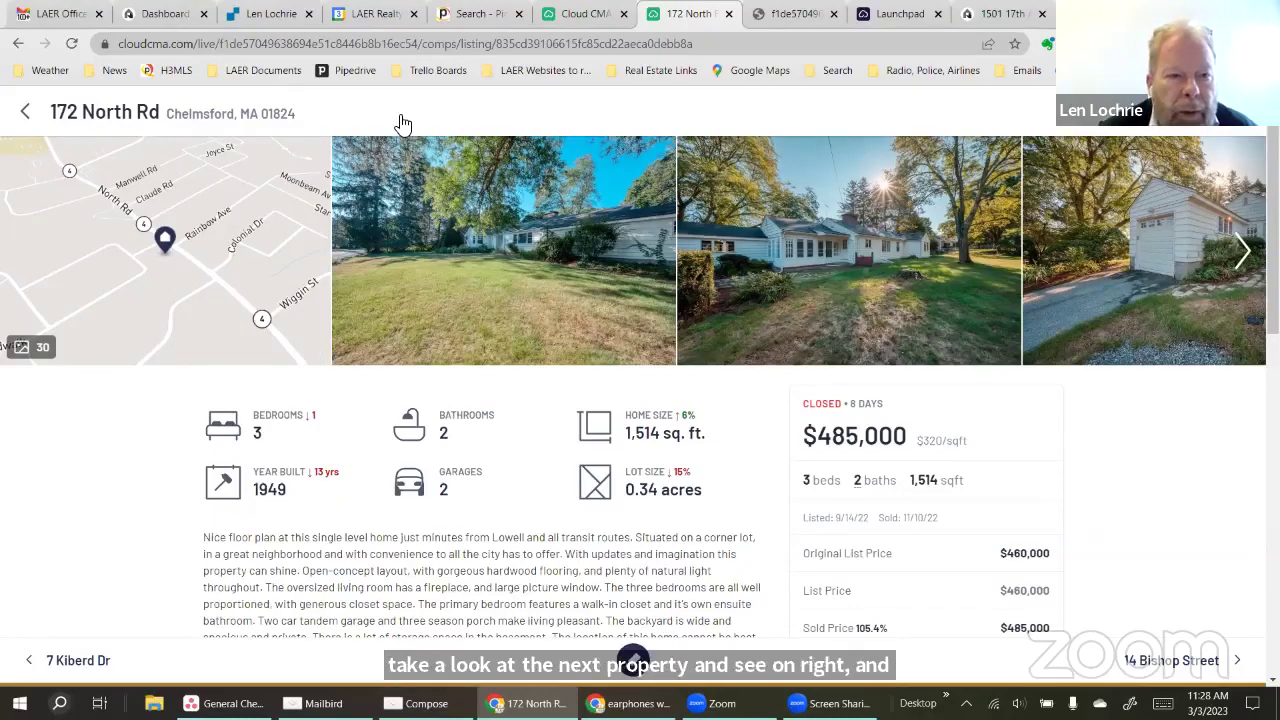
pyautogui.click(25, 111)
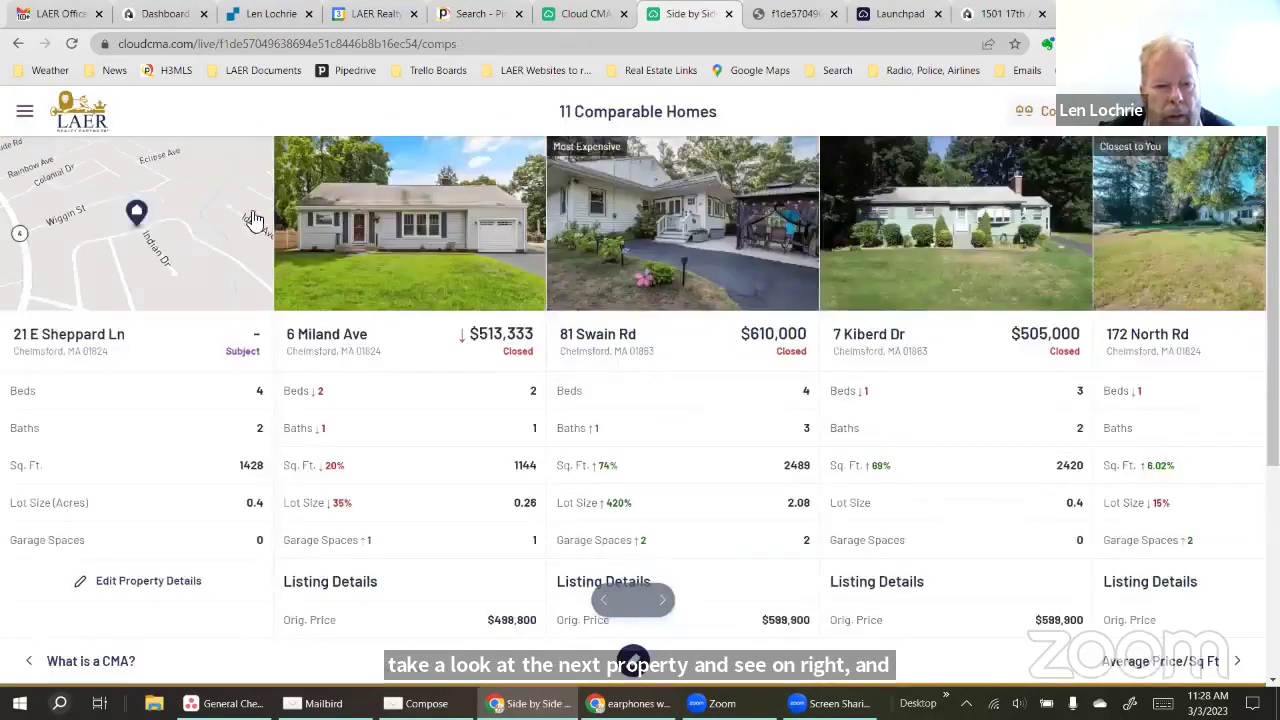
# Advance through Average Price/Sq Ft, Average Pricing, Online Valuations, Time to Sell to Intelligent Pricing & Timing, then close the tab
pyautogui.click(1162, 665)
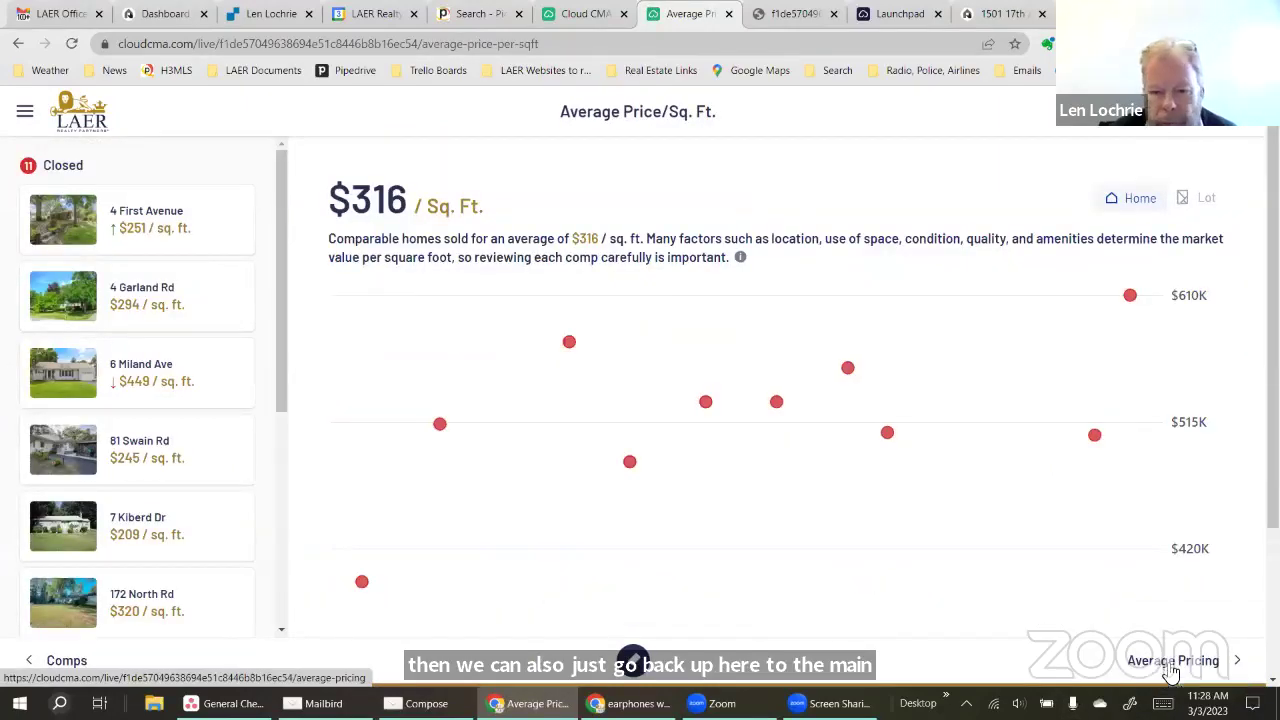
pyautogui.click(1172, 662)
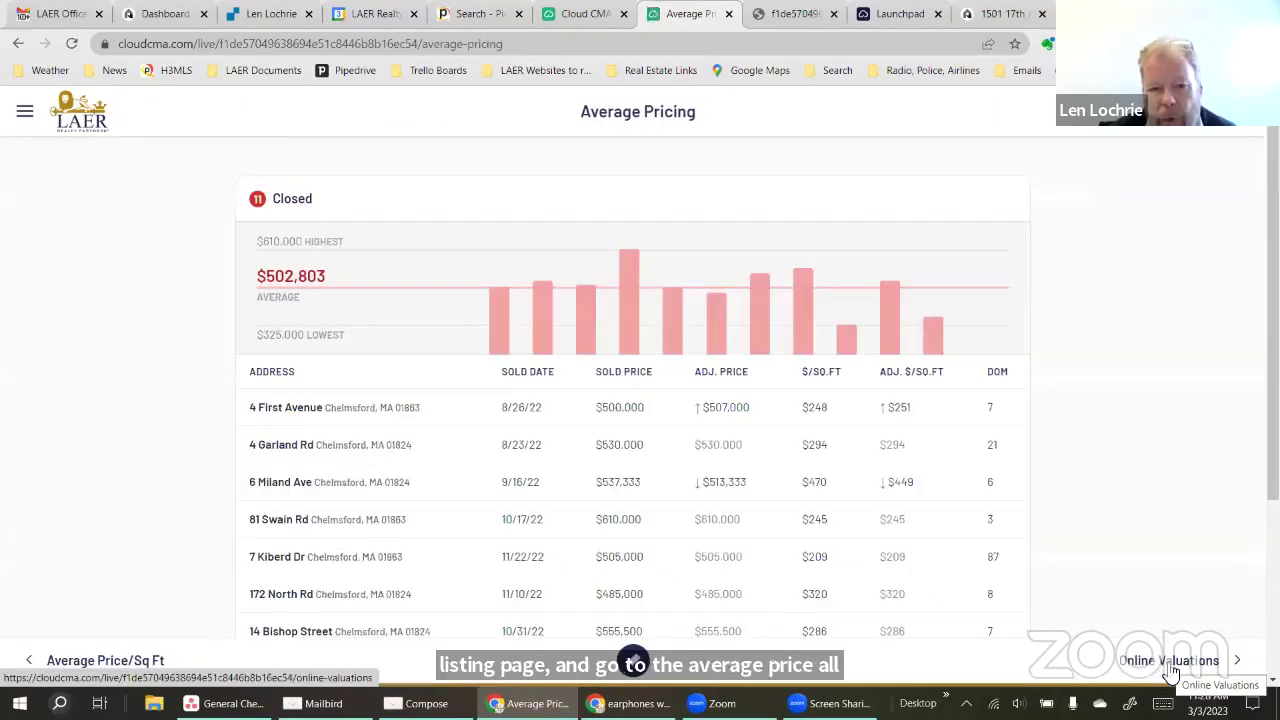
pyautogui.click(1172, 665)
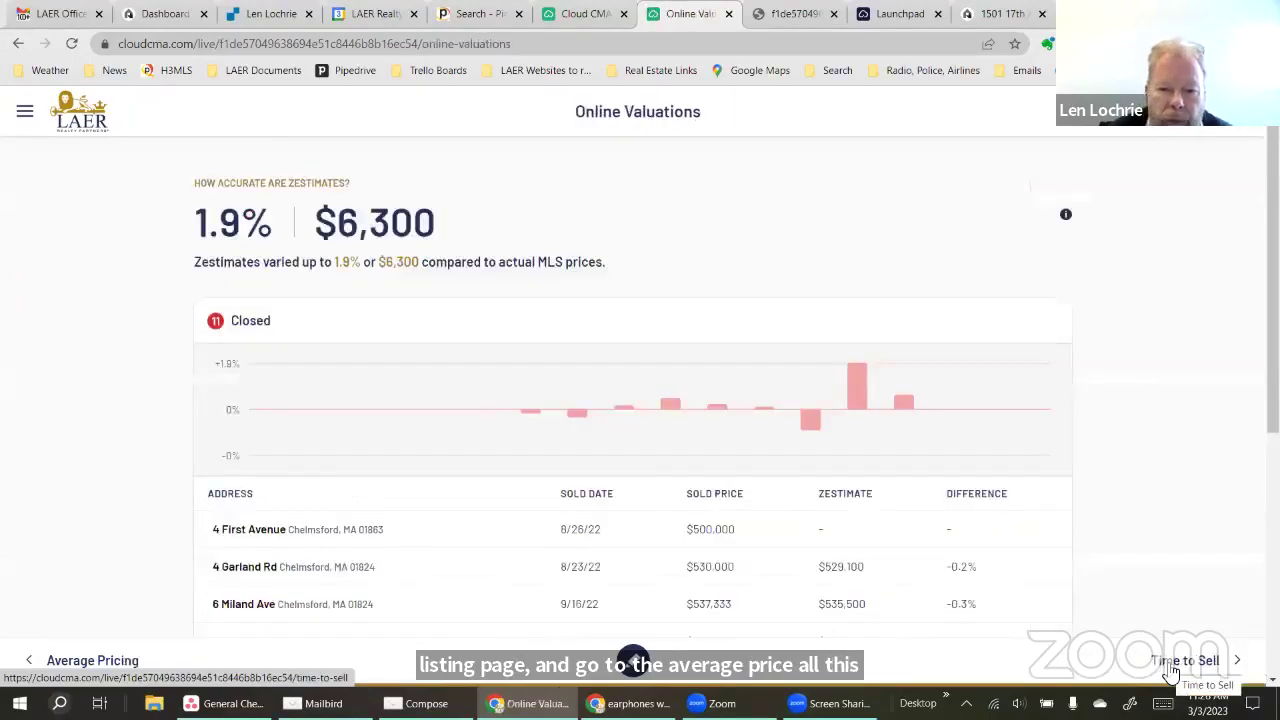
pyautogui.click(1172, 665)
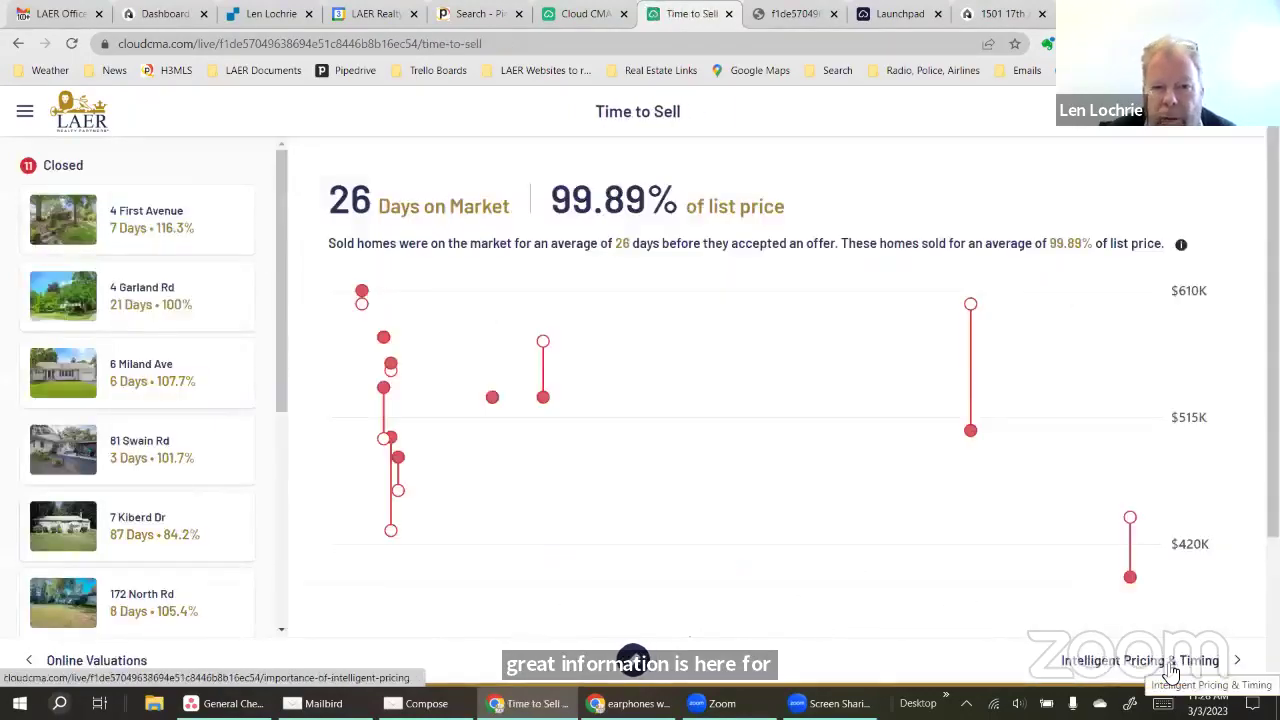
pyautogui.click(1172, 665)
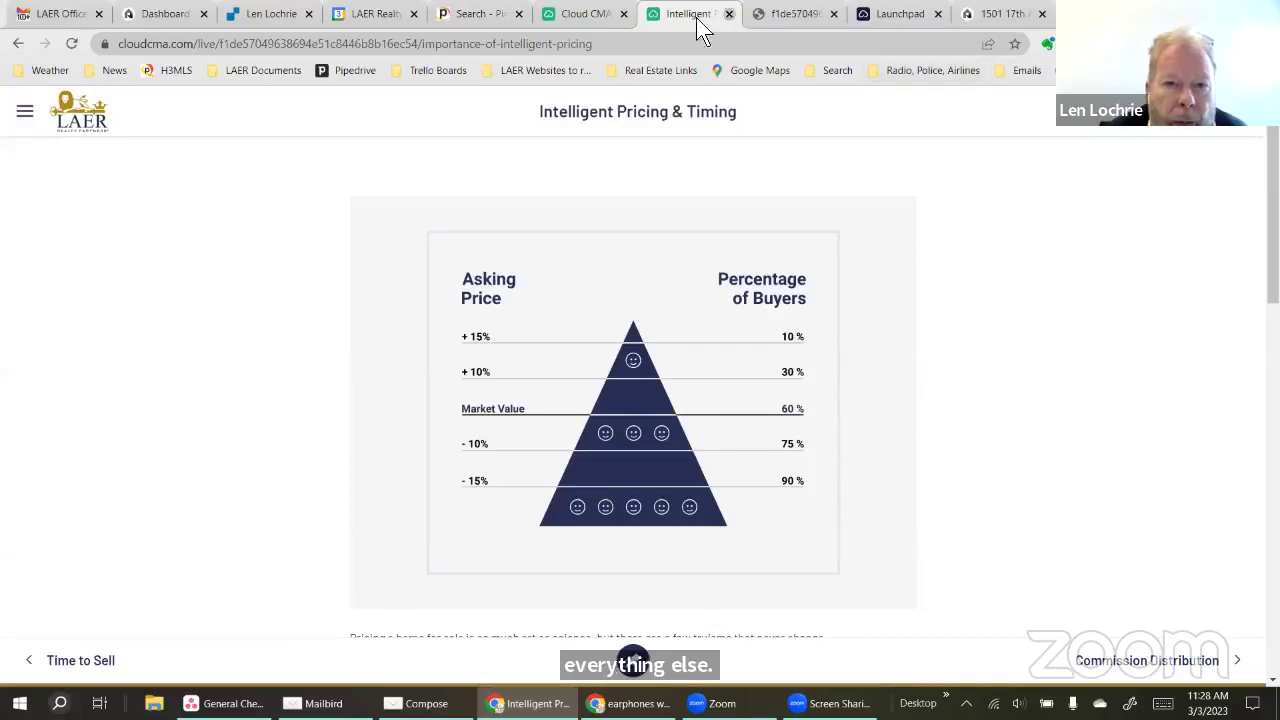
pyautogui.click(729, 14)
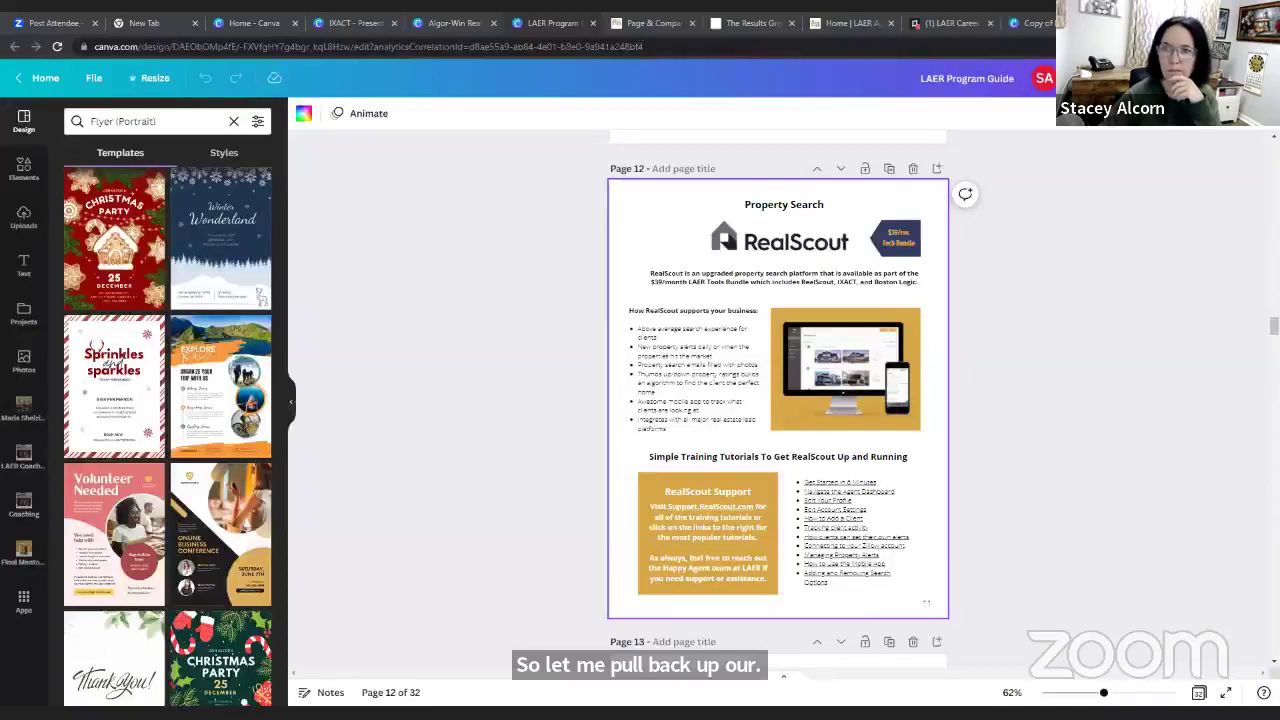
# Present the LAER Program Guide full screen, showing page 13 of 32, LAER Marketing Concierge
pyautogui.click(1150, 78)
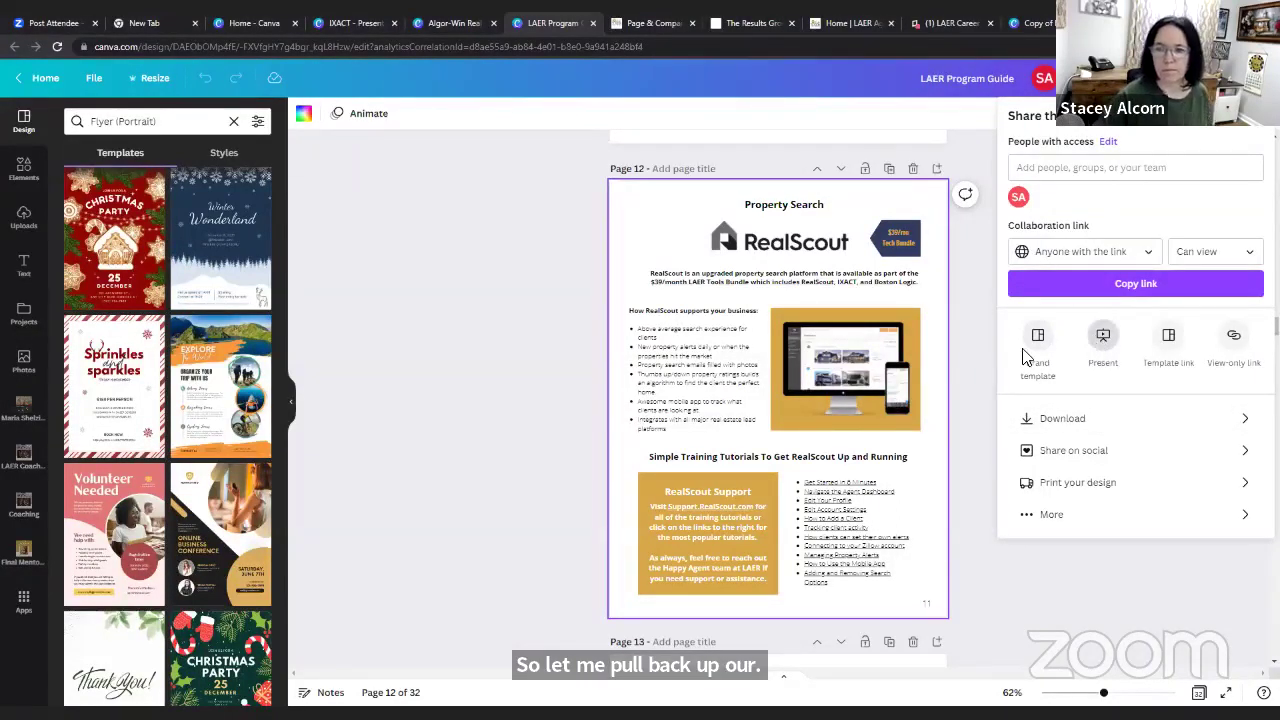
pyautogui.hotkey('alt', 'Tab')
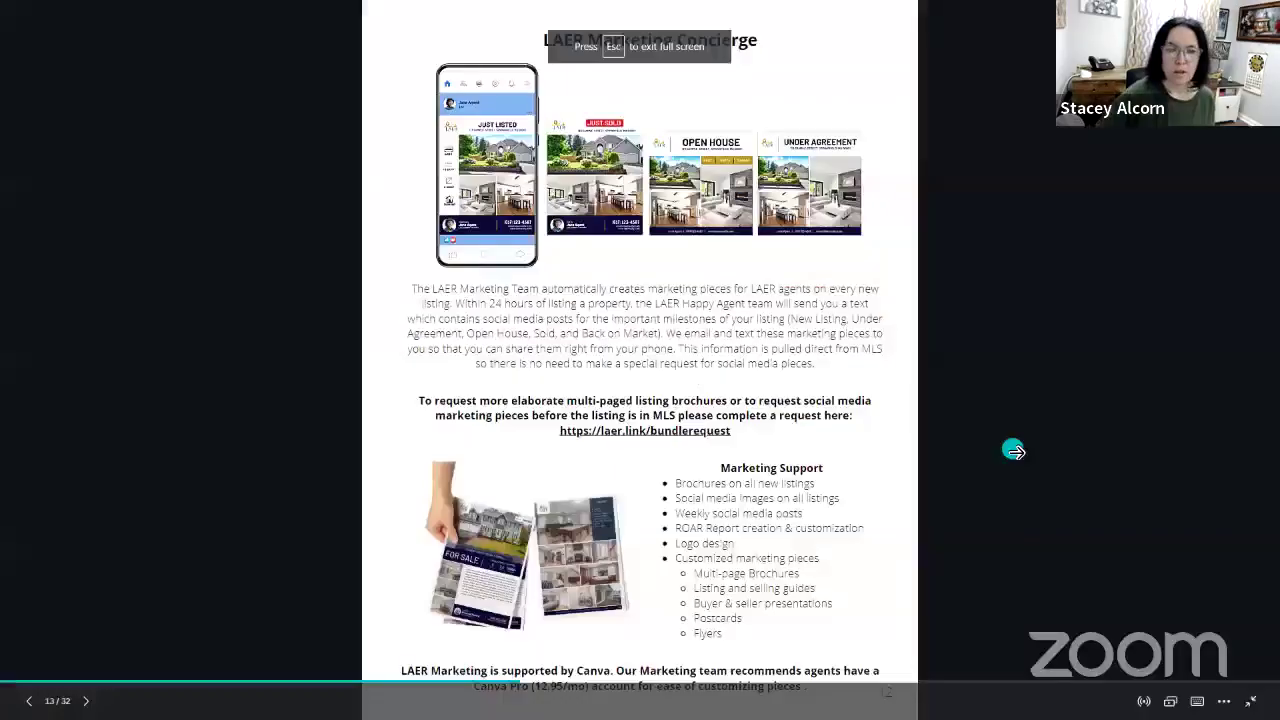